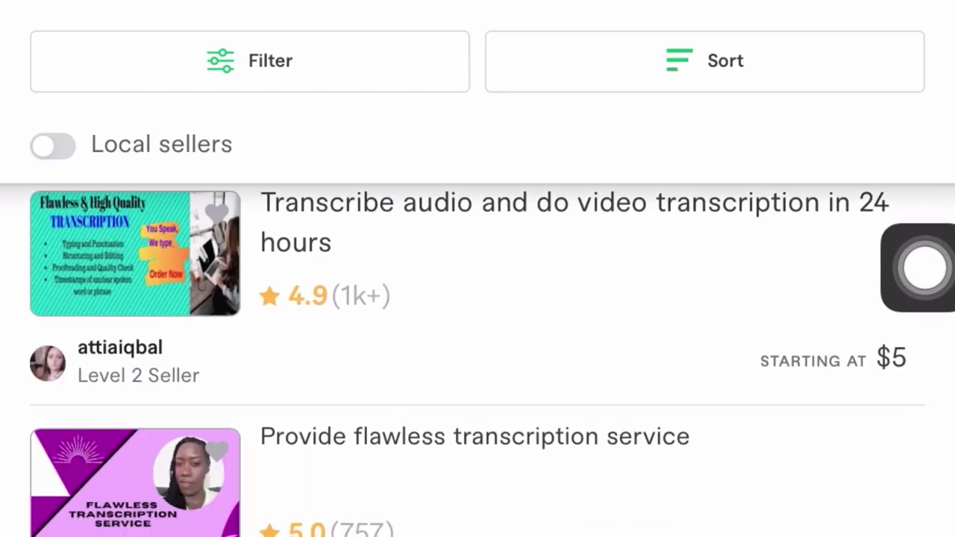
Browse the transcription gig listings, examining their titles, ratings, seller levels and starting prices.
scroll(477, 358, down, 3)
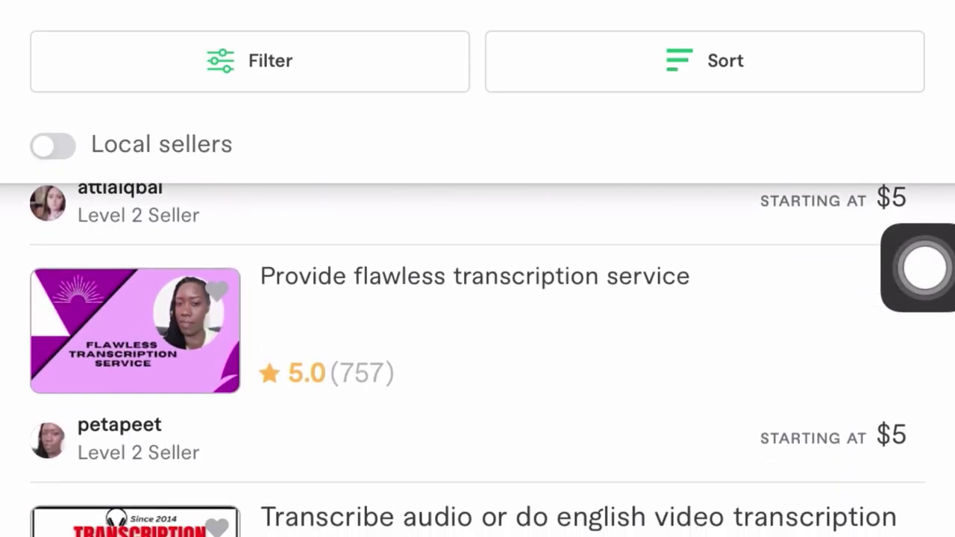
scroll(478, 358, down, 5)
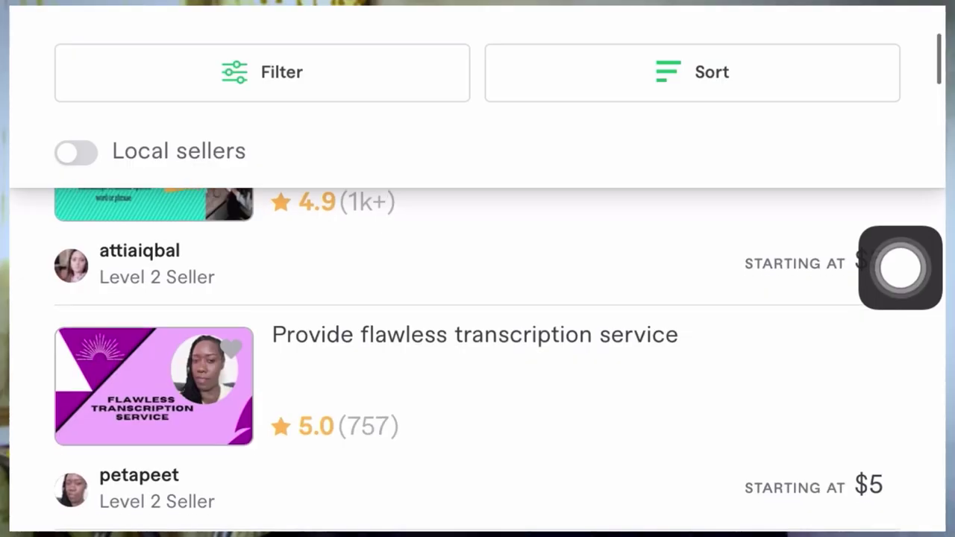
scroll(478, 360, down, 1)
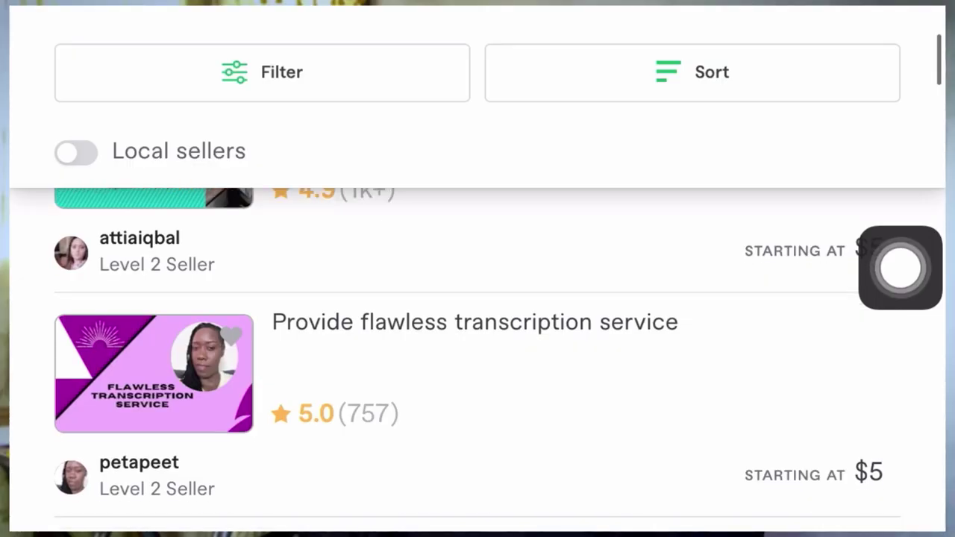
scroll(478, 362, down, 5)
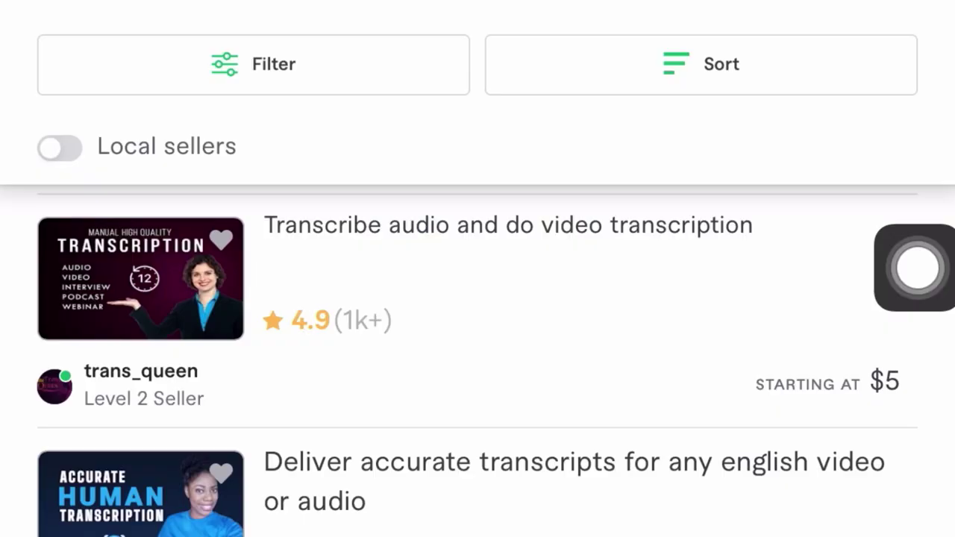
scroll(478, 366, down, 5)
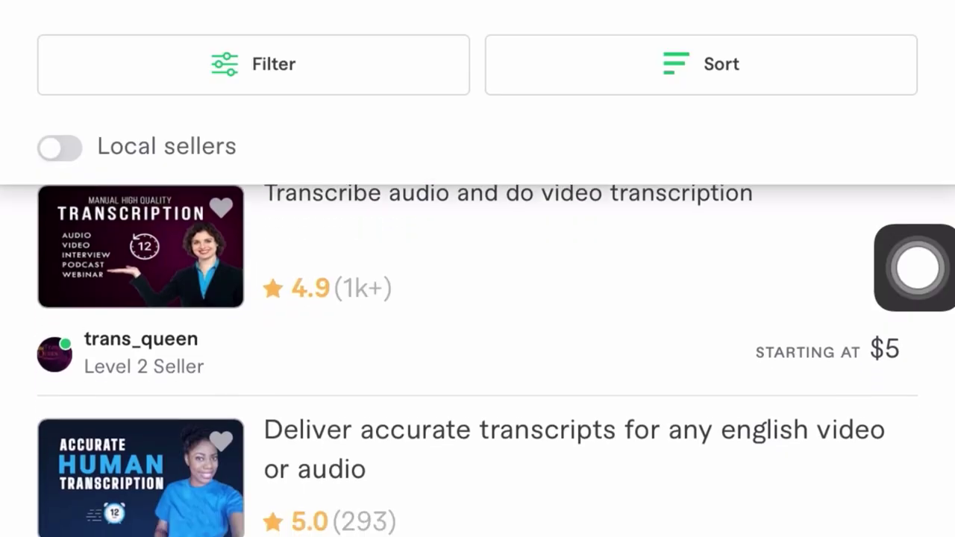
scroll(478, 358, down, 5)
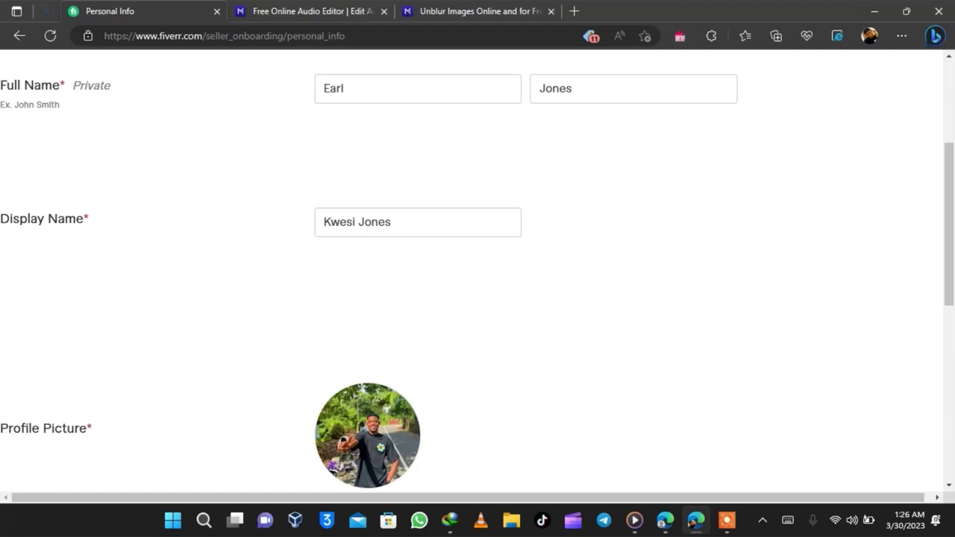
Add the skill "Cold emails" with the level Expert to the seller's professional info.
scroll(477, 299, down, 8)
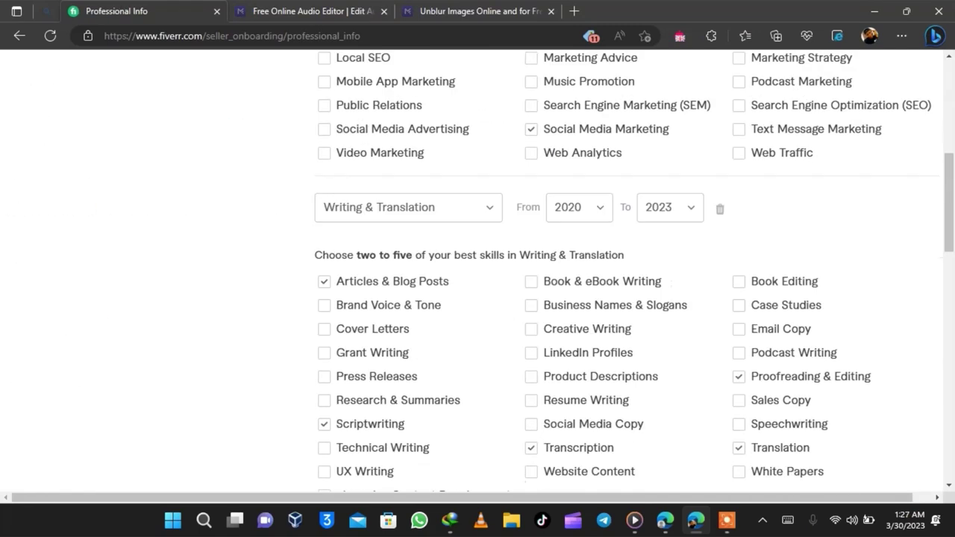
scroll(478, 299, down, 6)
click(910, 164)
click(475, 171)
text(emails)
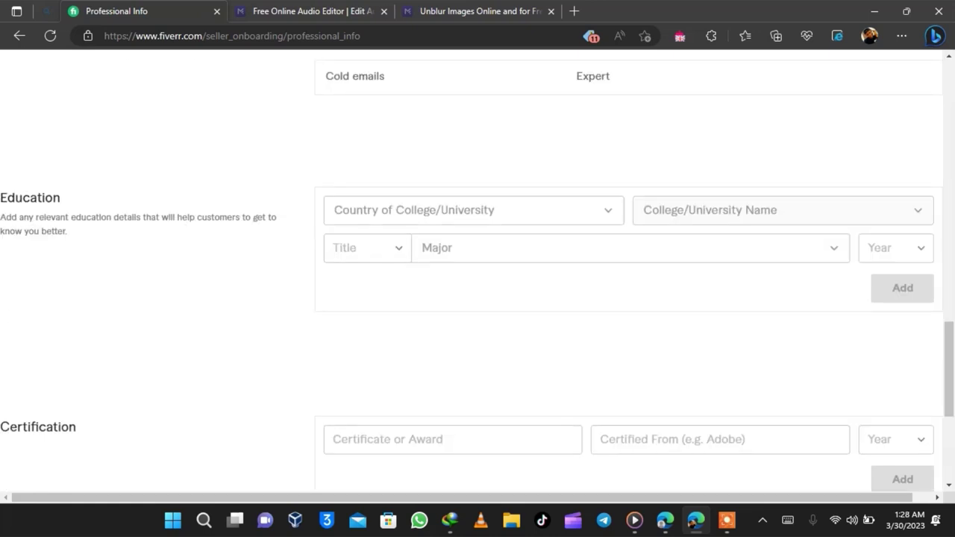
Continue past the education and certification sections to the linked accounts and try to connect Google.
scroll(478, 299, down, 2)
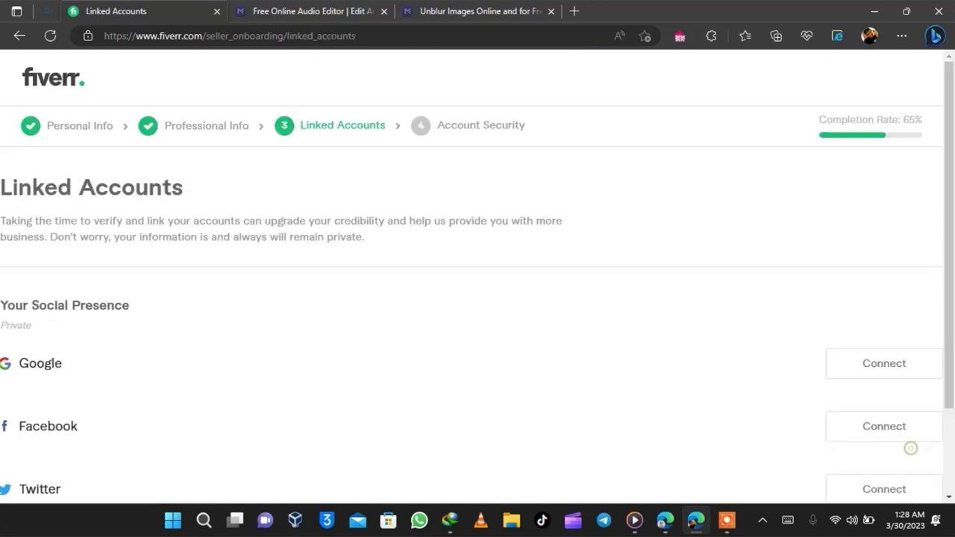
scroll(477, 298, down, 2)
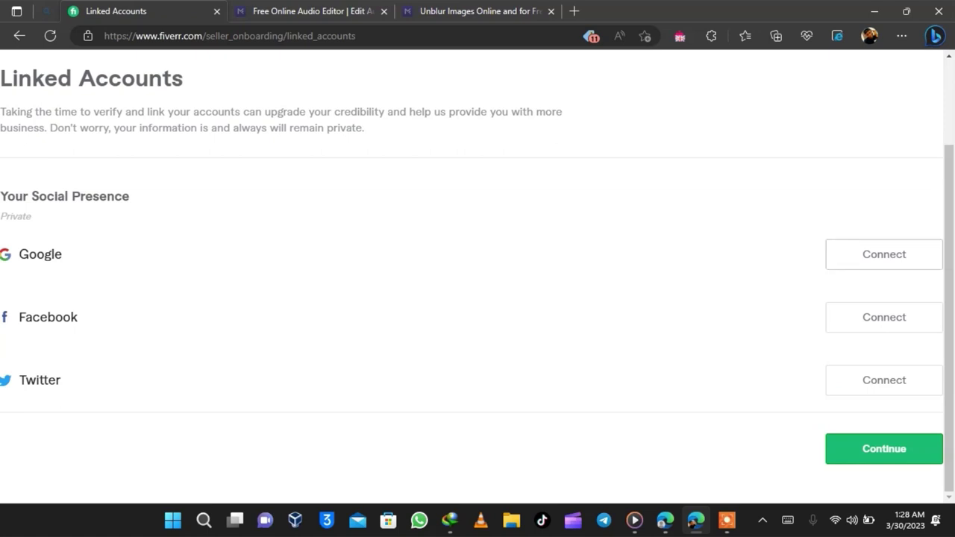
click(884, 255)
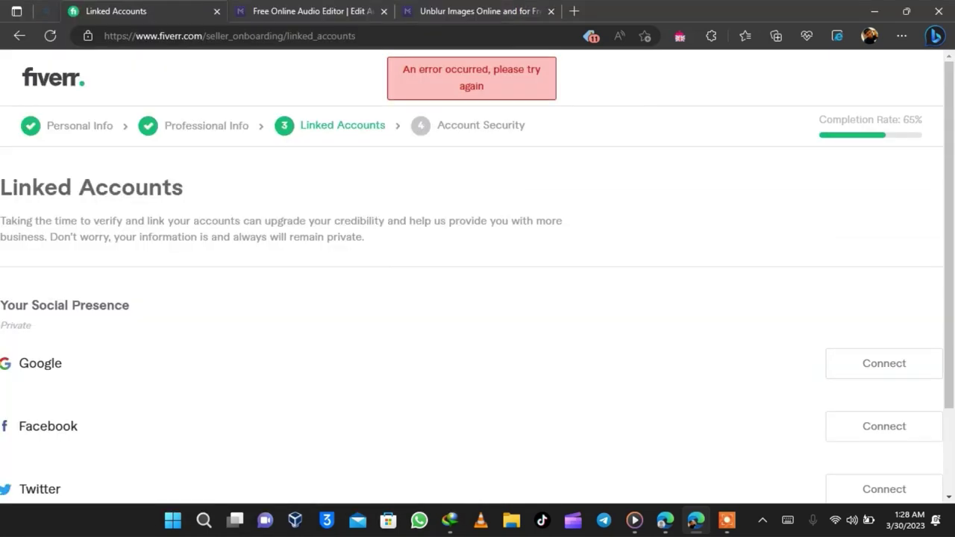
Finish the seller onboarding past the linked accounts and start creating the first gig.
scroll(477, 298, down, 2)
click(885, 450)
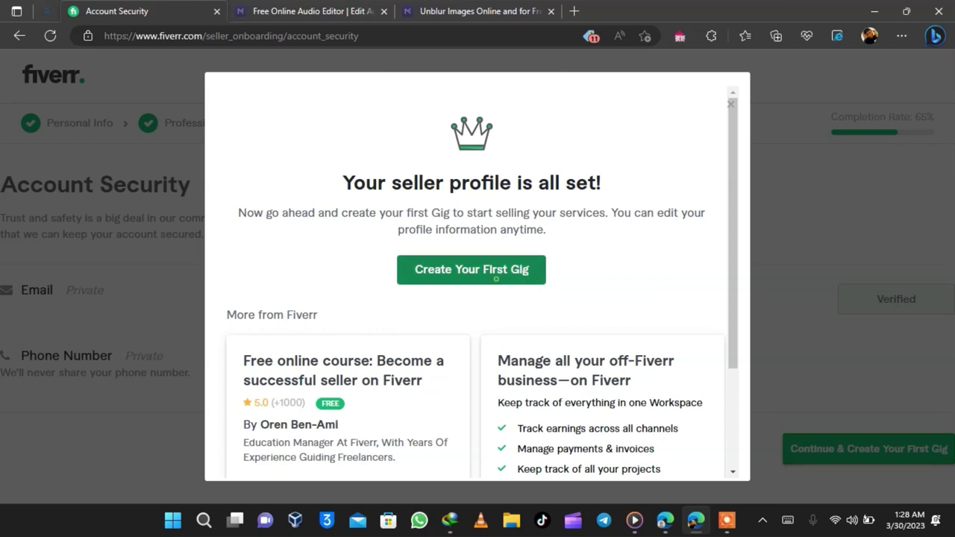
click(497, 277)
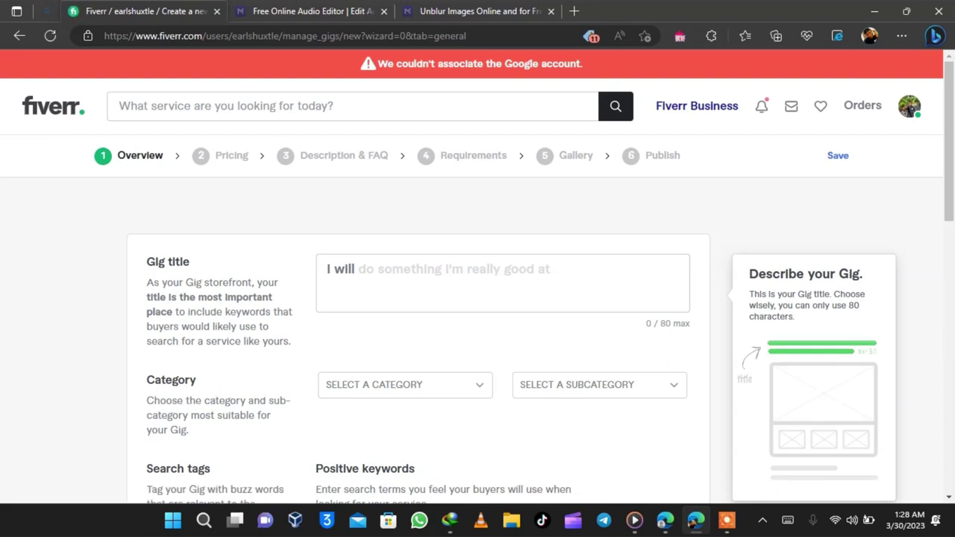
scroll(478, 299, down, 2)
scroll(478, 298, up, 2)
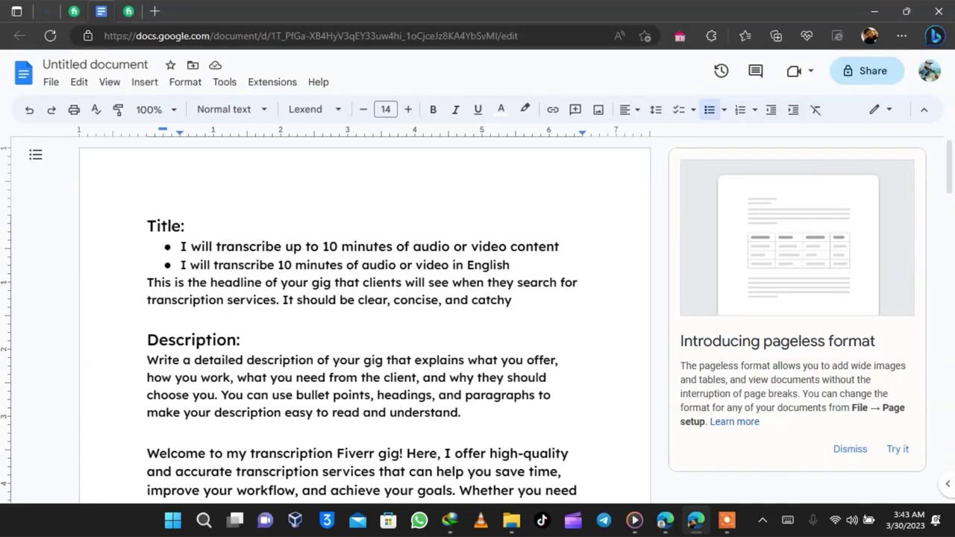
Review the two suggested gig titles in the Google Docs document against the gig title field.
key(ctrl+shift+Tab)
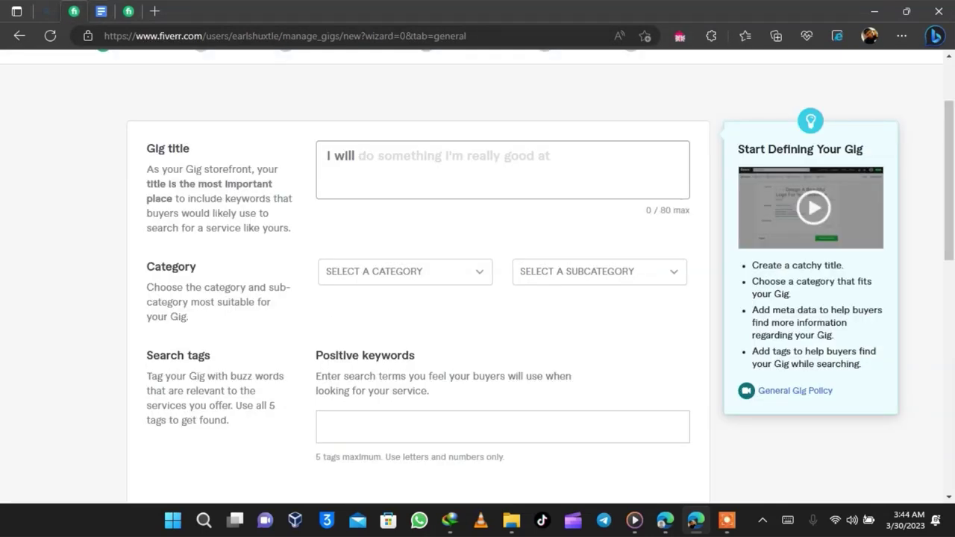
click(100, 11)
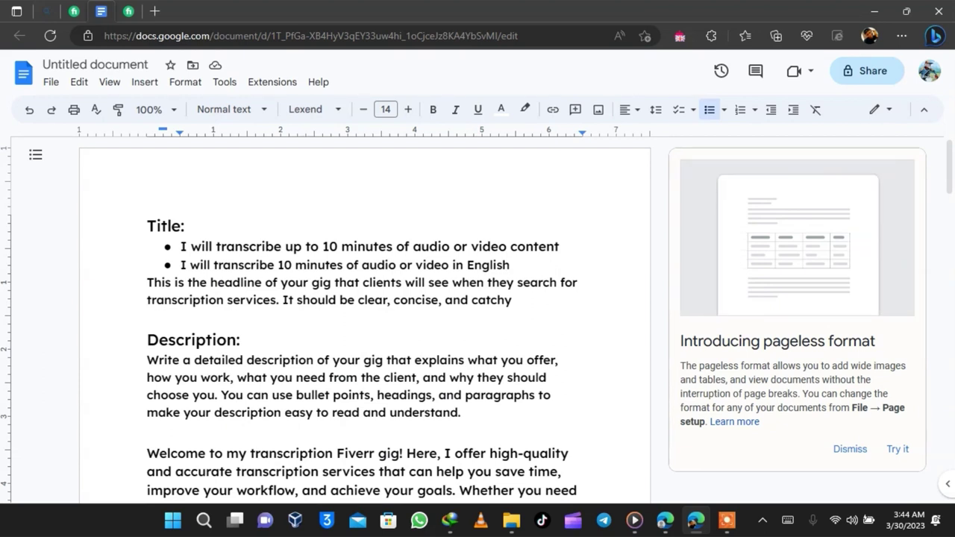
drag(217, 246, 567, 246)
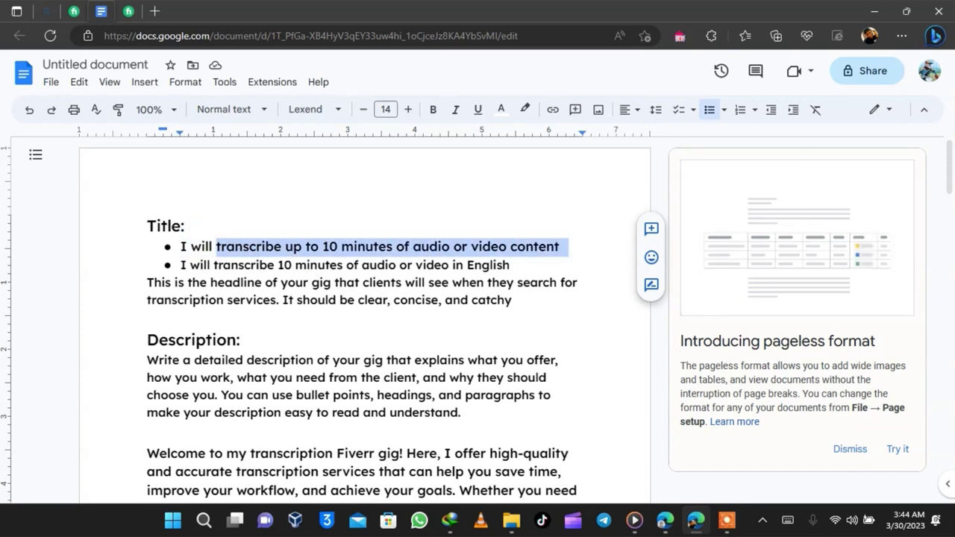
drag(214, 265, 377, 265)
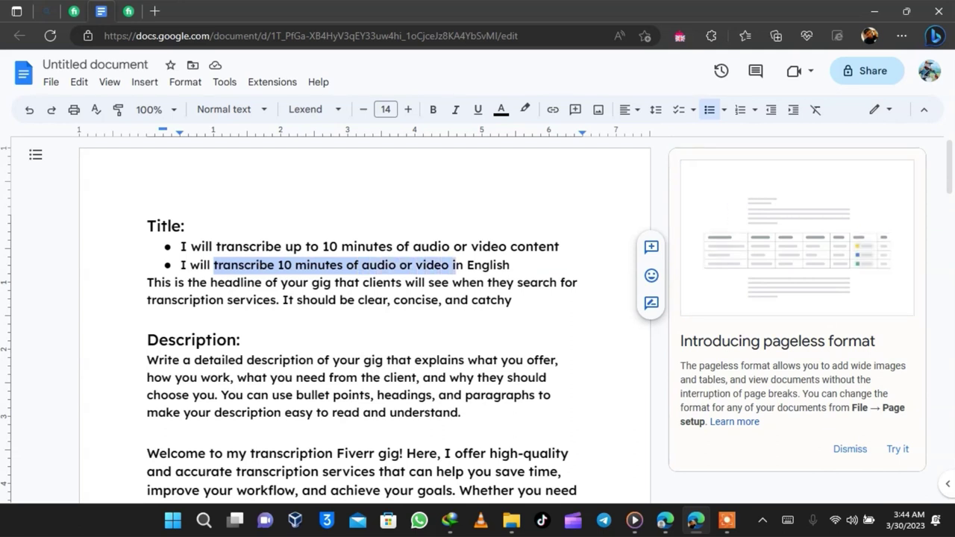
drag(503, 265, 511, 265)
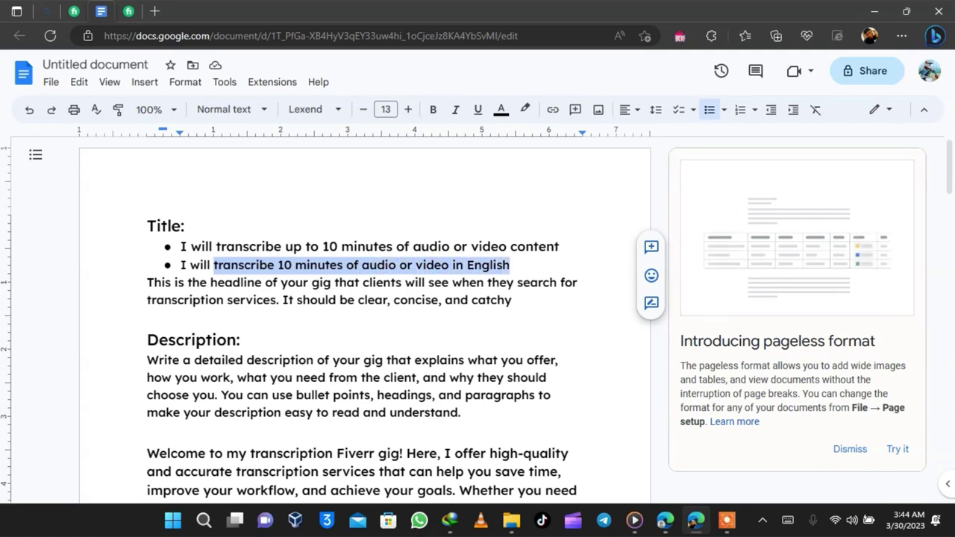
click(147, 319)
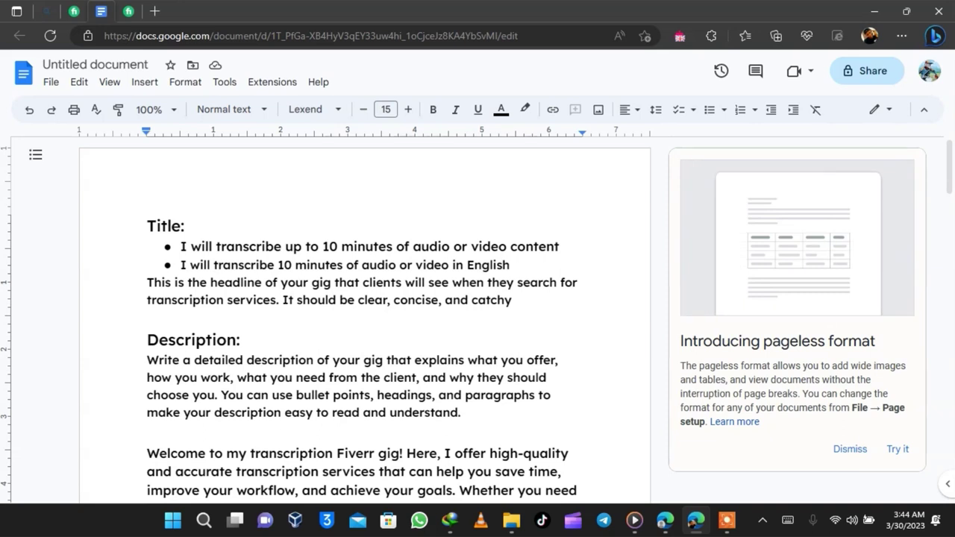
Copy "transcribe up to 10 minutes of audio or video content" from the document into the Fiverr gig title.
drag(560, 247, 216, 247)
key(ctrl+c)
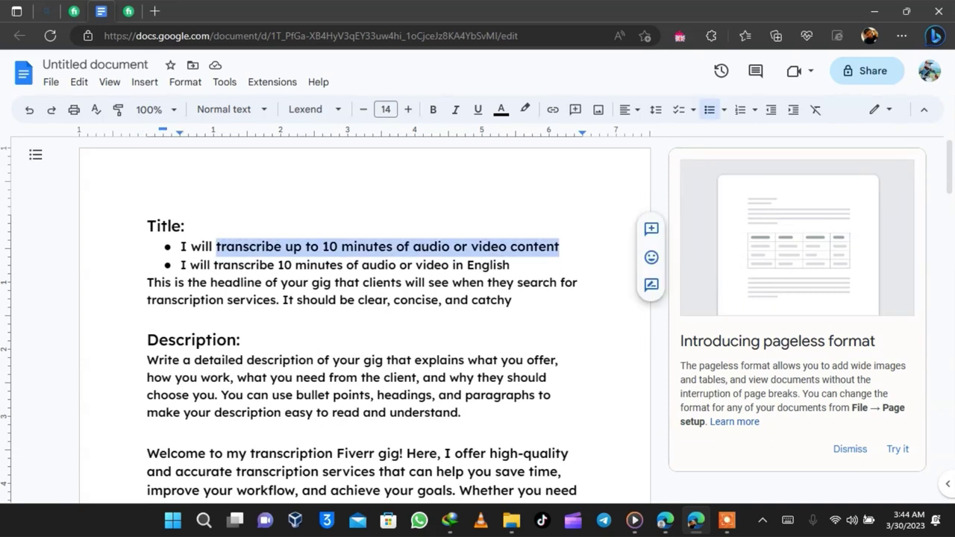
click(74, 11)
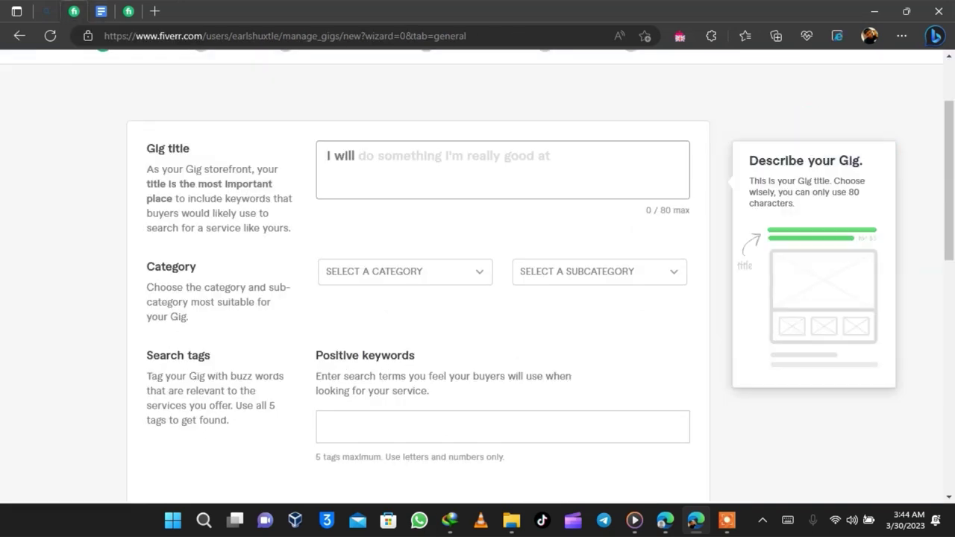
right_click(383, 162)
click(423, 315)
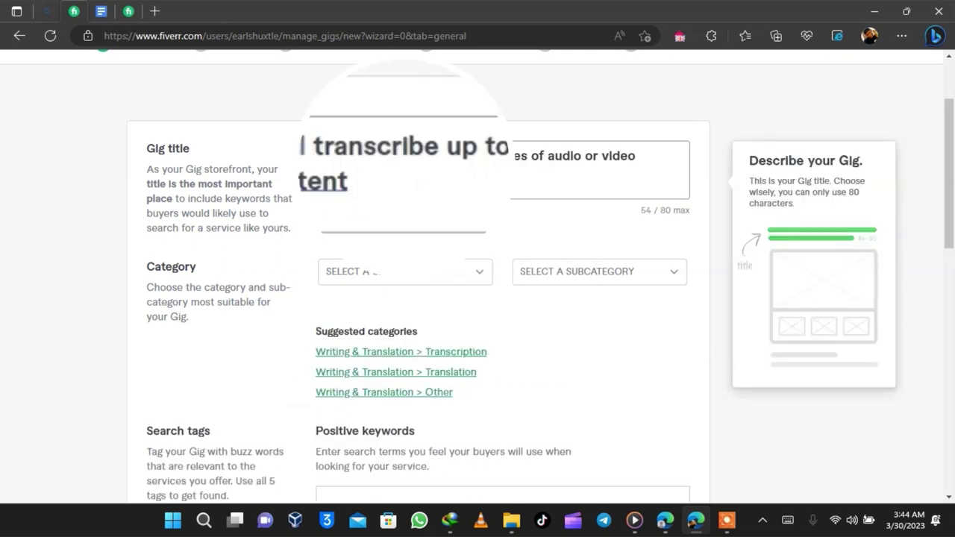
Try adding "in English" to the end of the gig title, and remove those words again.
text(in English)
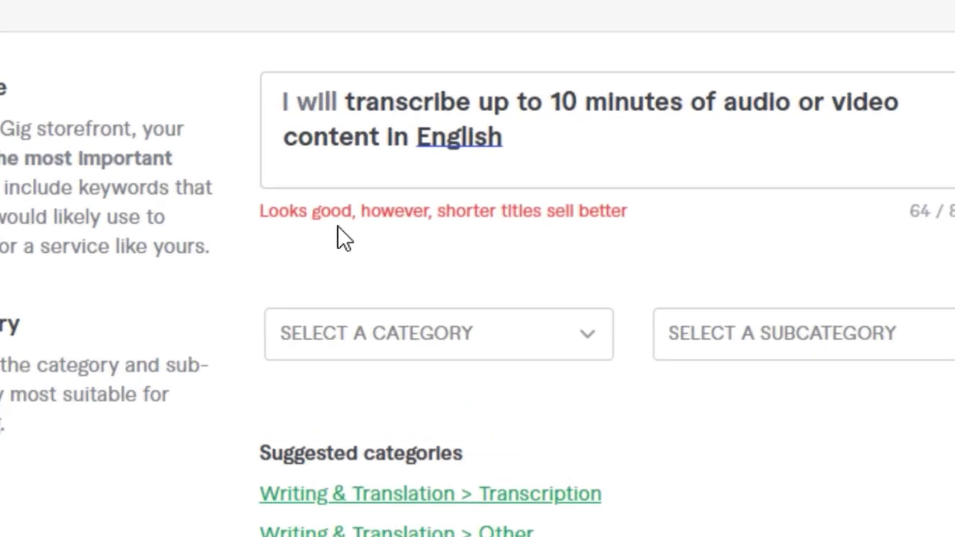
click(691, 164)
key(BackSpace)
key(BackSpace)
key(BackSpace)
key(BackSpace)
key(BackSpace)
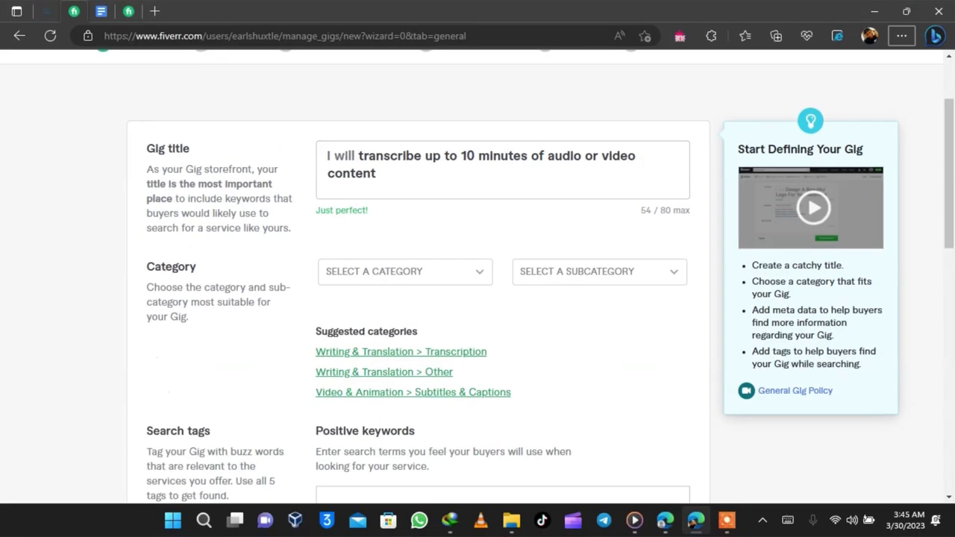
Set the gig's category to Writing & Translation and its subcategory to Transcription.
click(405, 271)
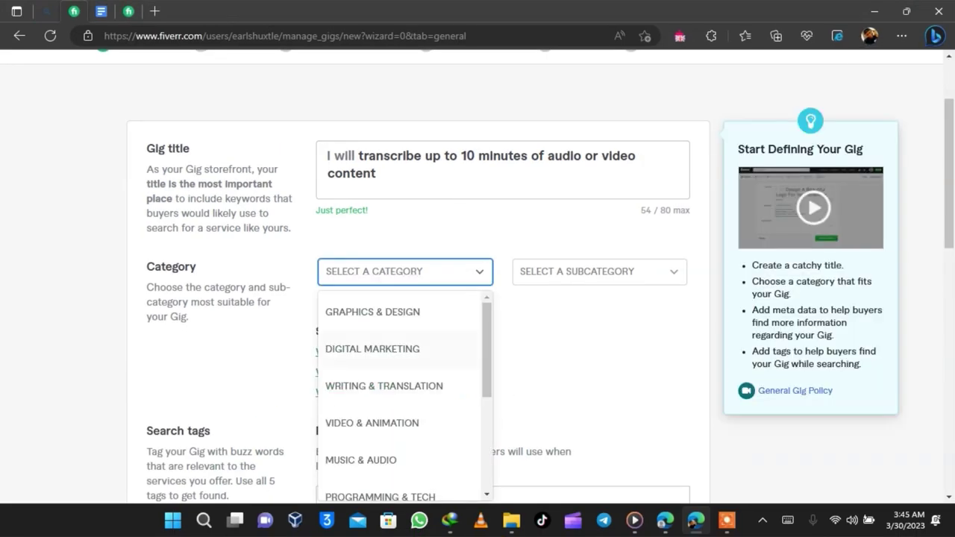
click(384, 386)
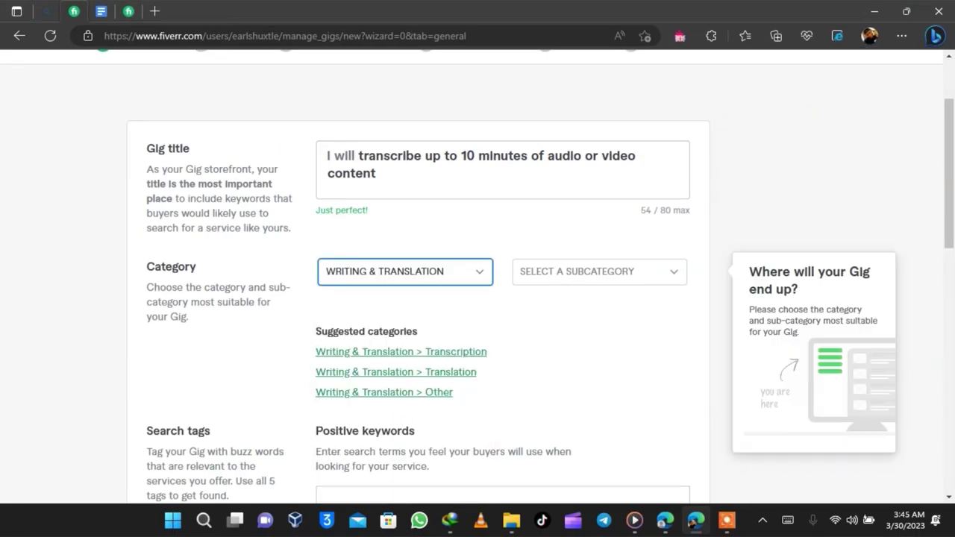
click(599, 271)
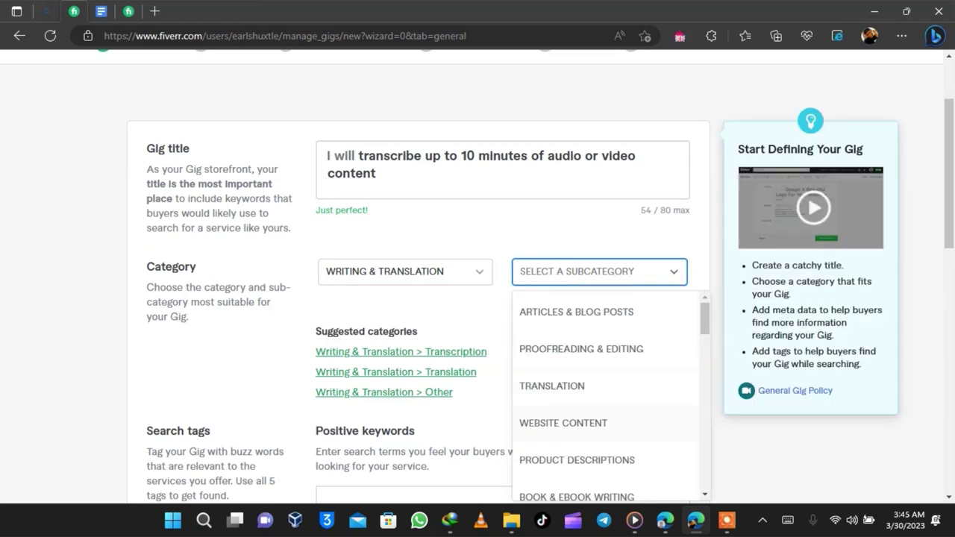
scroll(605, 396, down, 5)
scroll(604, 418, down, 5)
scroll(604, 429, down, 3)
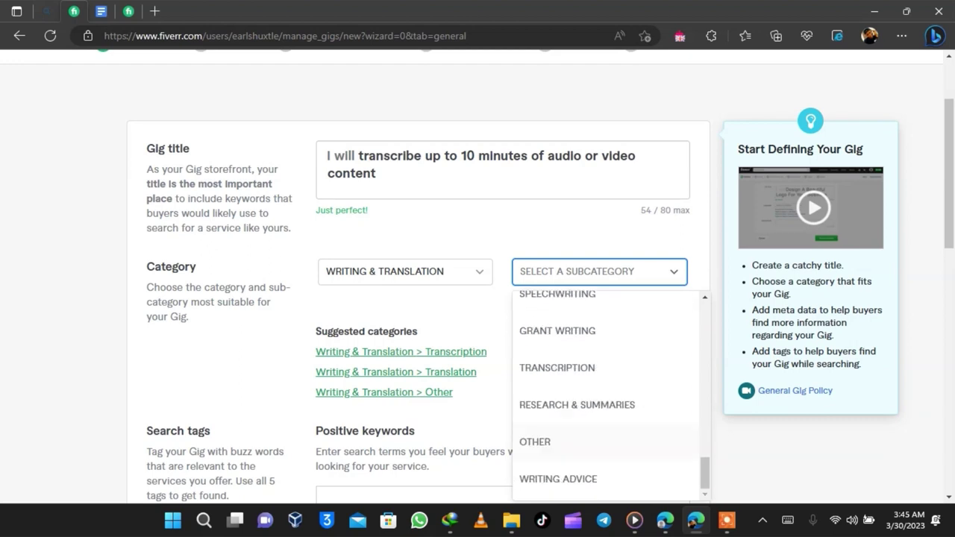
click(558, 368)
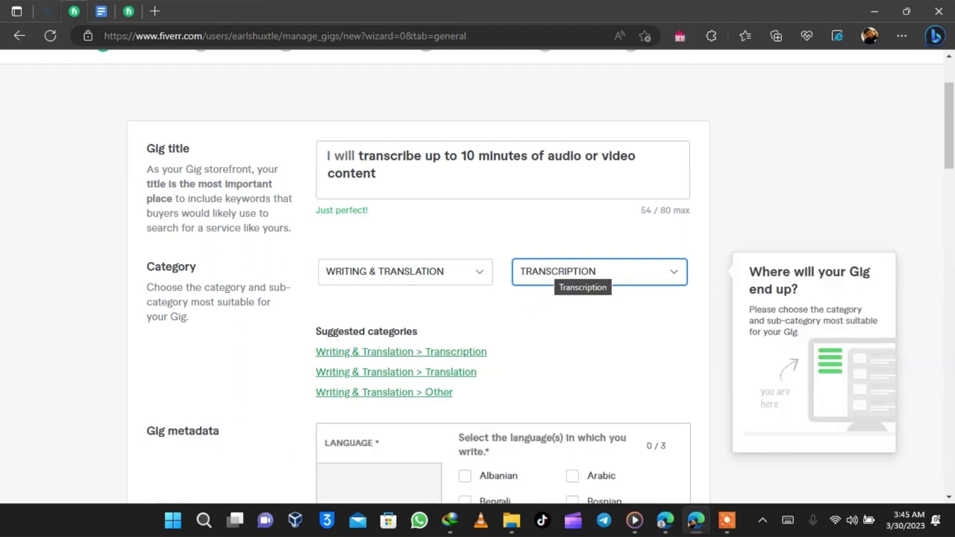
Add "transcription" as the first positive keyword in the gig's search tags.
scroll(477, 276, down, 2)
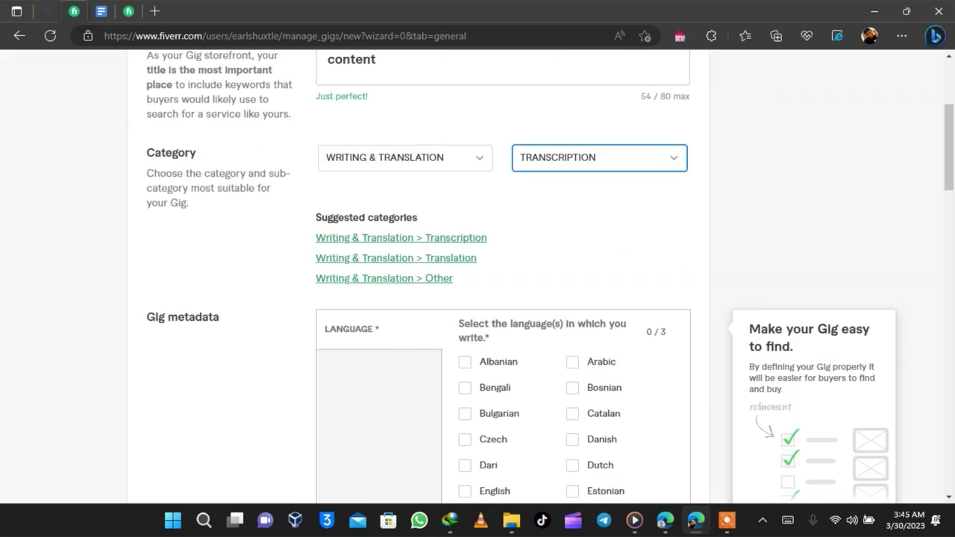
scroll(478, 276, down, 13)
click(418, 336)
text(tra)
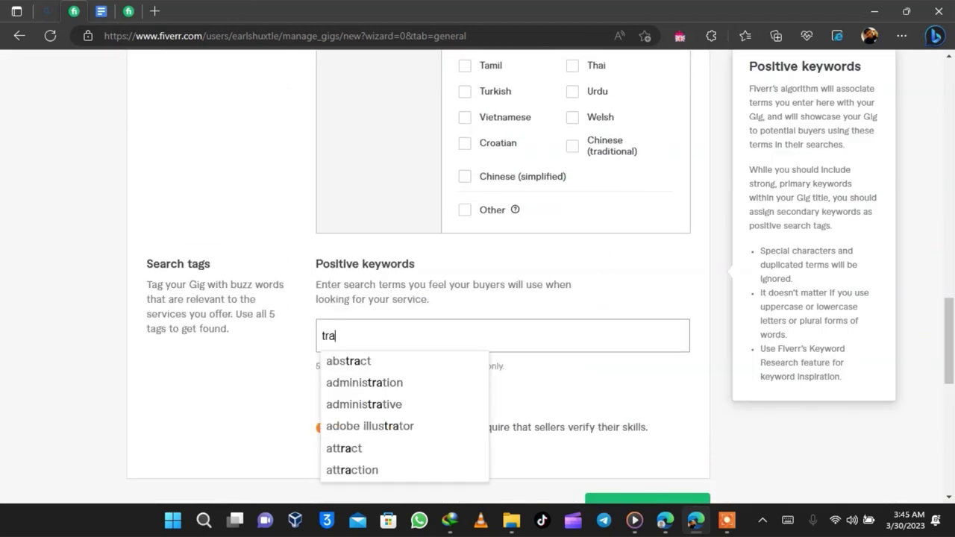
text(nscription)
key(Return)
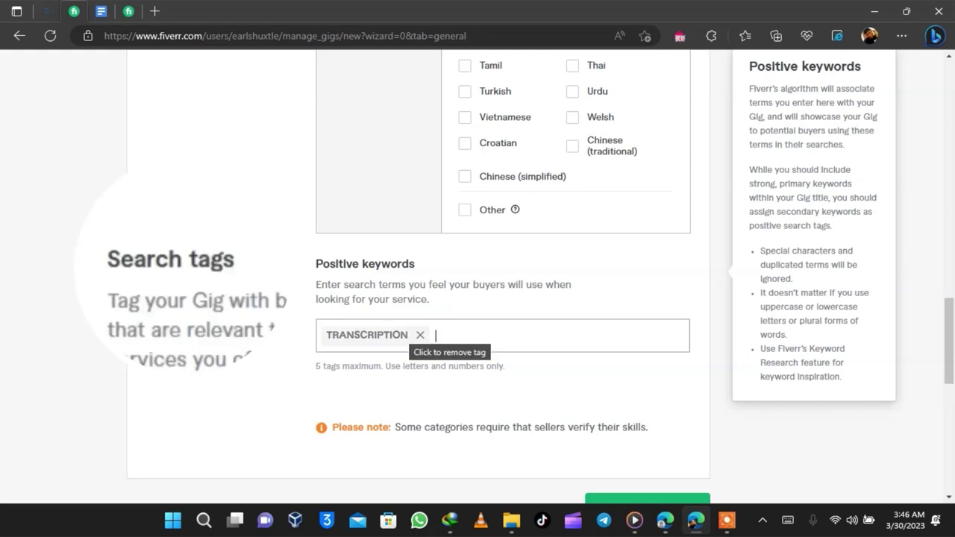
Add "video" and "audio to text" to the gig's positive keywords.
text(video tra)
key(BackSpace)
key(BackSpace)
key(BackSpace)
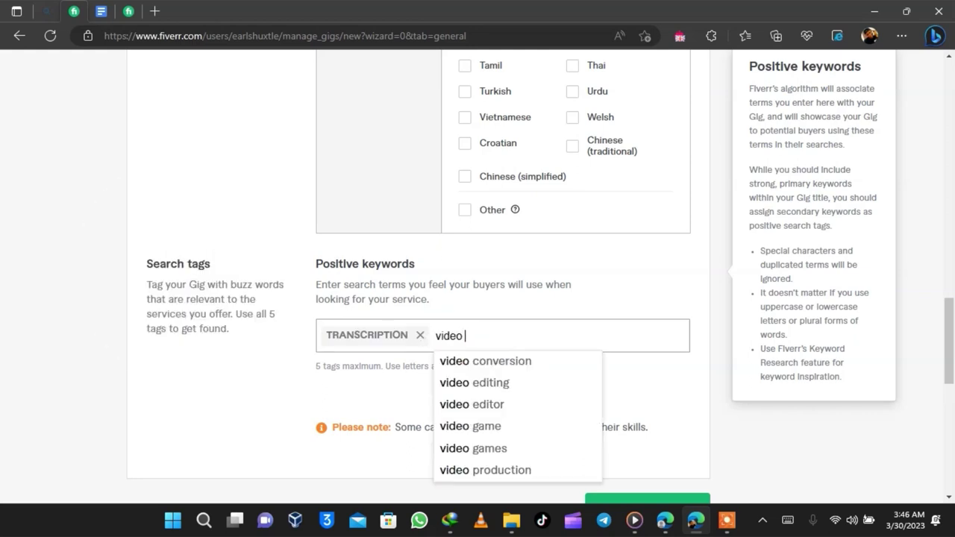
key(Return)
text(audio to text)
key(Return)
Add "transcribing" to the gig's positive keywords from the suggested terms.
text(video)
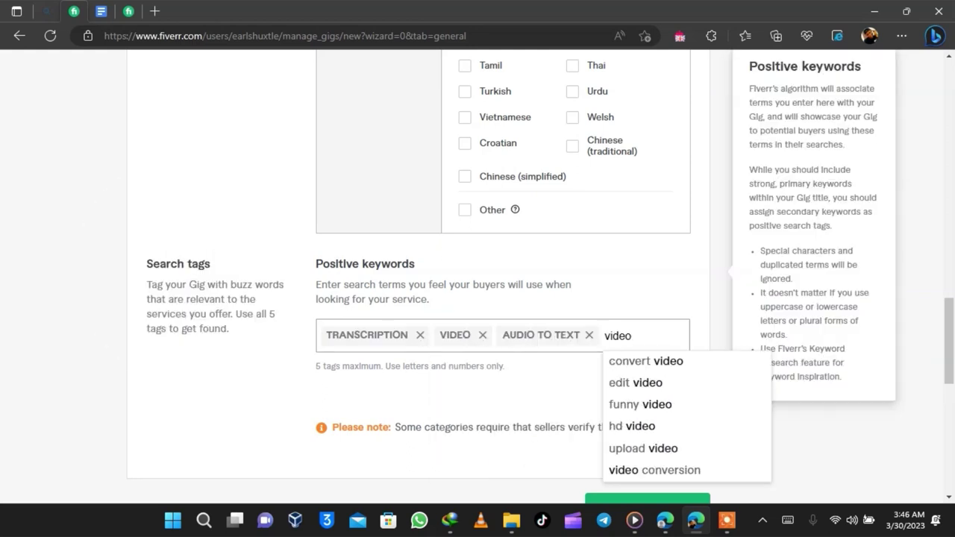
key(BackSpace)
key(BackSpace)
key(BackSpace)
key(BackSpace)
key(BackSpace)
key(BackSpace)
text(transcri)
key(Down)
key(Down)
key(Down)
key(Return)
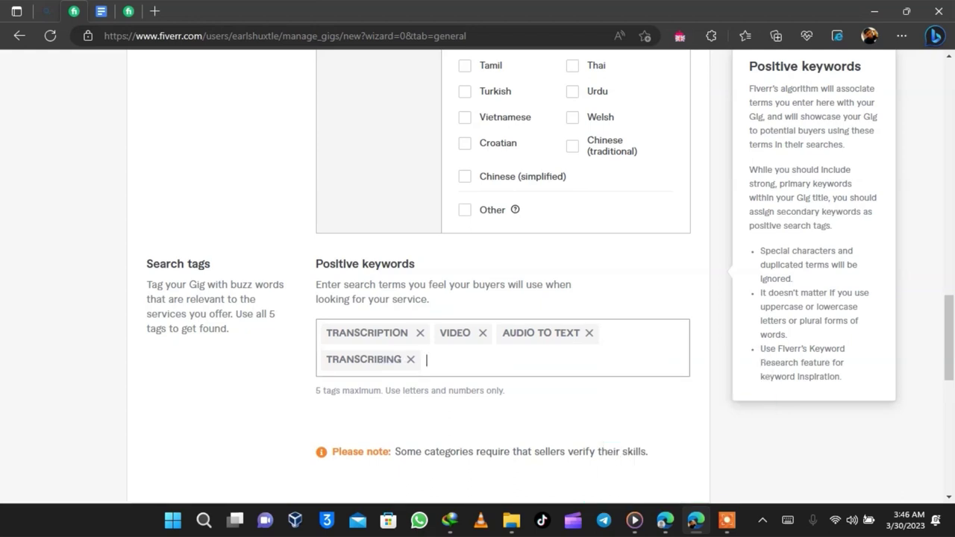
Look through the gig notes document and the Fiverr search results for "transcription" for keyword ideas.
key(ctrl+Tab)
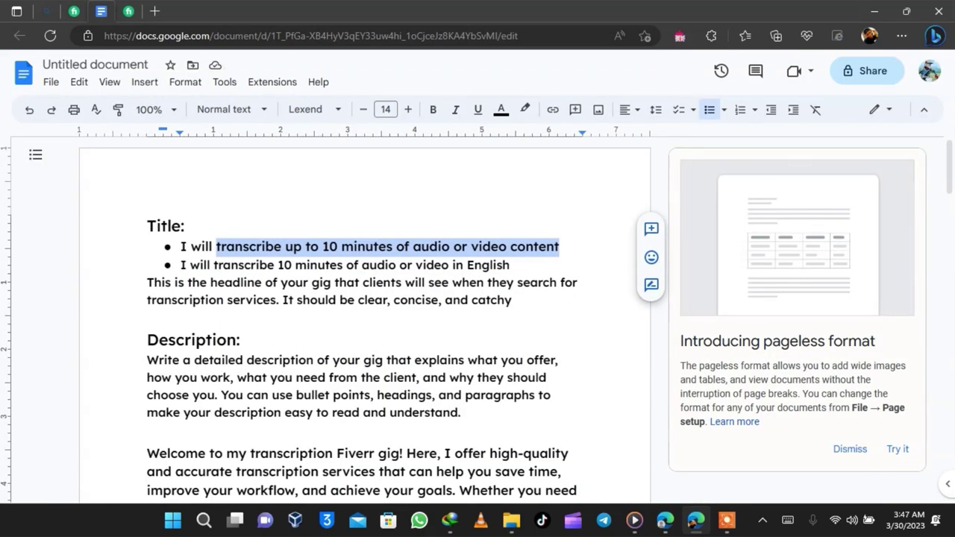
scroll(364, 321, down, 2)
scroll(365, 321, up, 2)
scroll(365, 320, down, 4)
scroll(365, 321, up, 4)
scroll(365, 321, down, 1)
key(ctrl+Tab)
scroll(477, 276, up, 4)
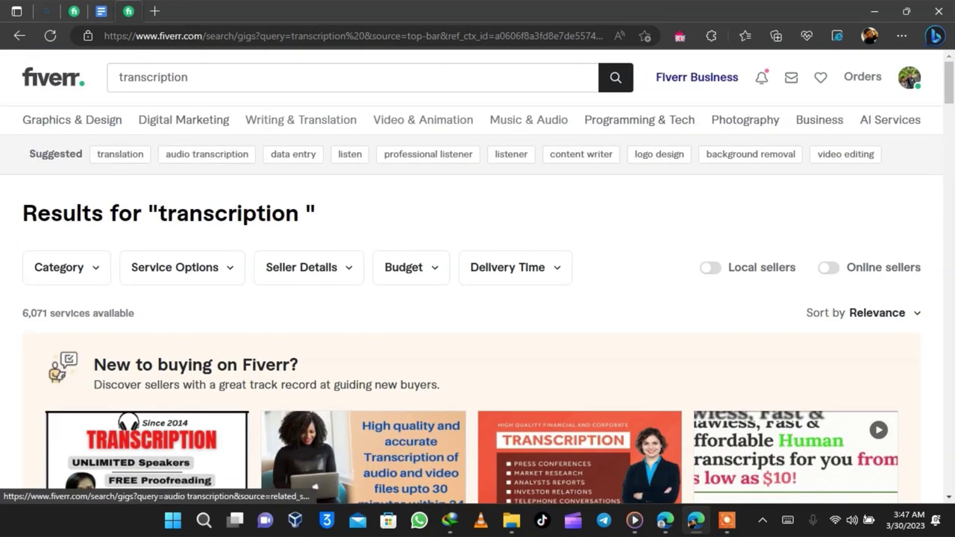
scroll(477, 321, down, 2)
scroll(477, 321, up, 2)
scroll(336, 291, down, 15)
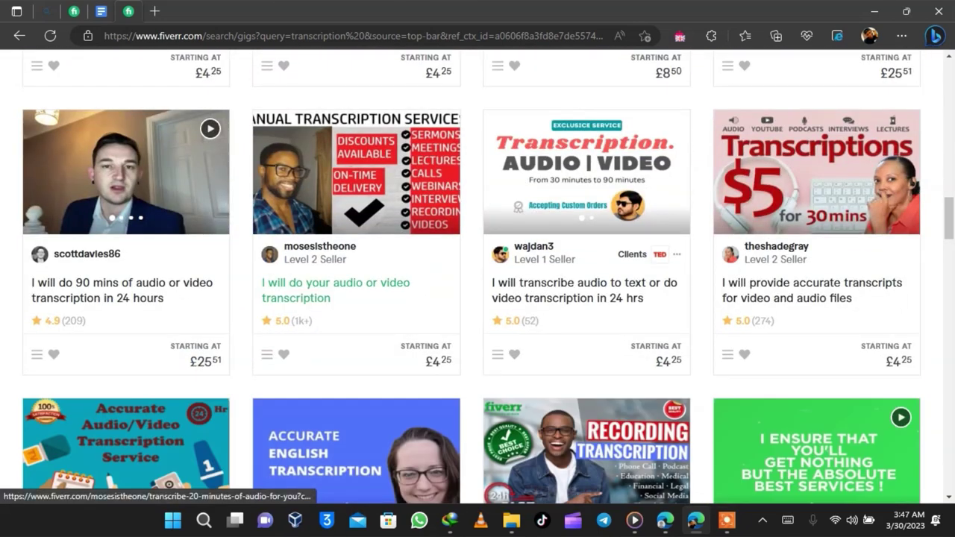
Open the gig "I will do your audio or video transcription" from the search results and examine its packages and related tags.
click(336, 290)
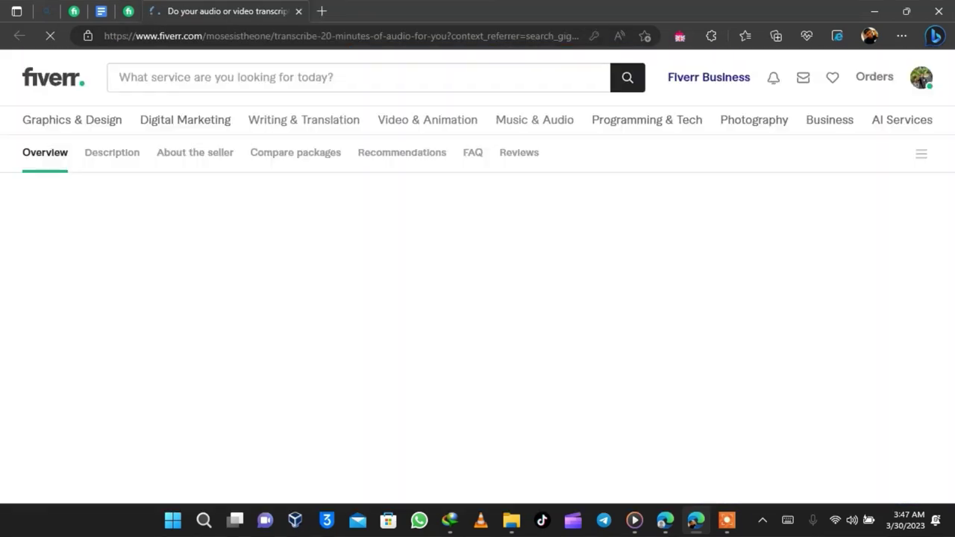
scroll(336, 291, down, 15)
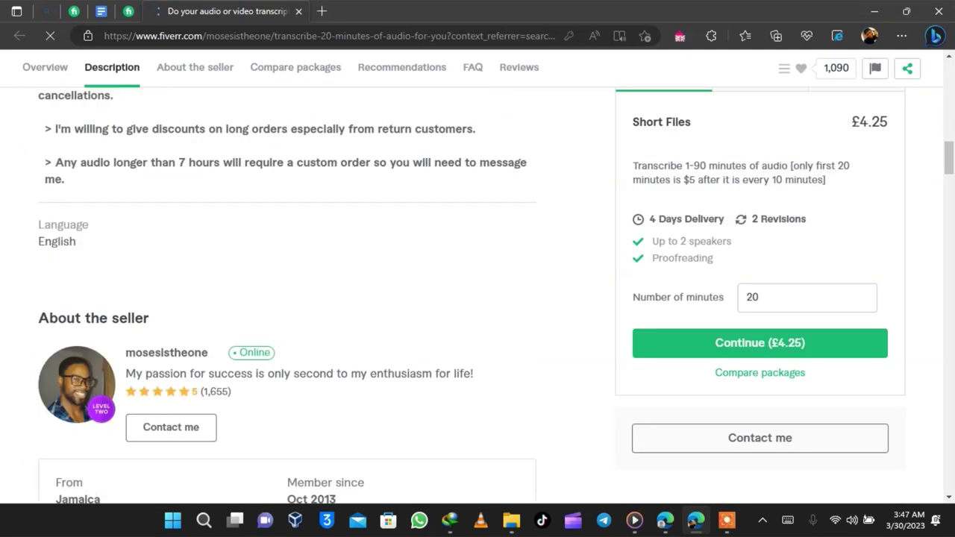
scroll(288, 298, down, 3)
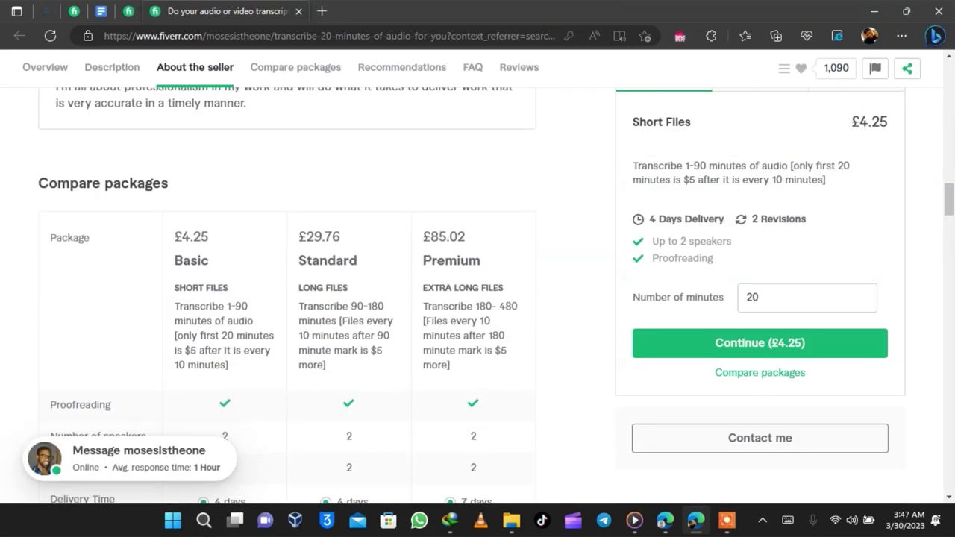
scroll(288, 291, down, 3)
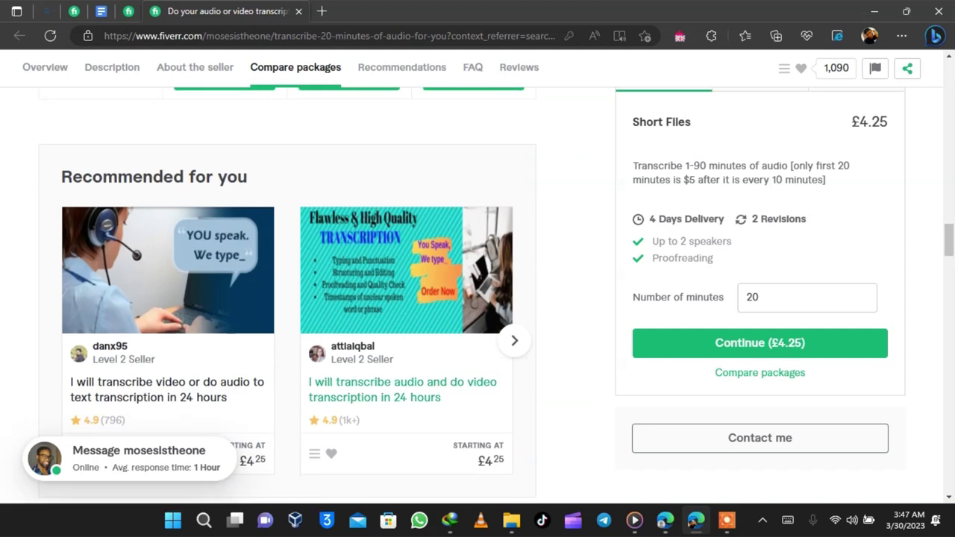
scroll(287, 299, down, 15)
scroll(287, 299, down, 15)
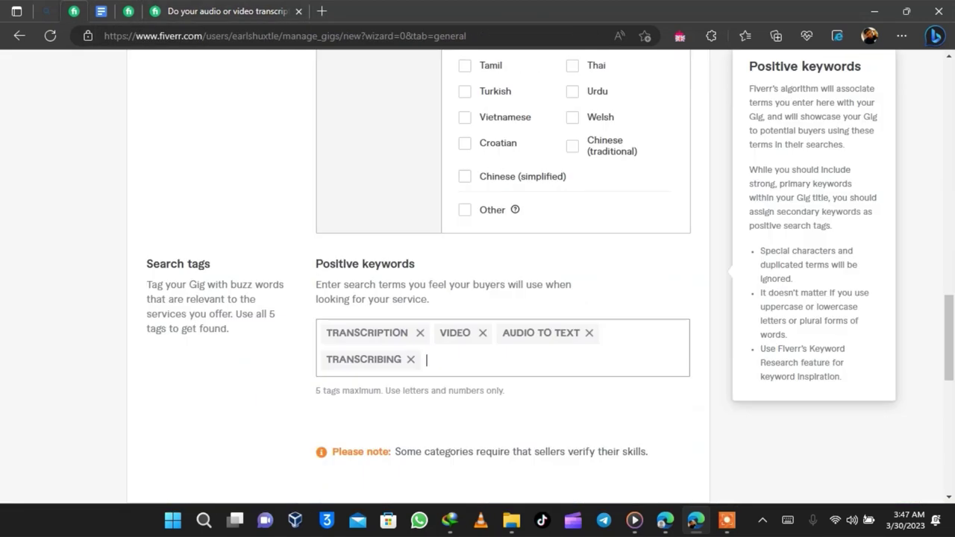
Add "proofreading" as the fifth positive keyword, and save the overview to continue to pricing.
text(proofrea)
key(BackSpace)
key(BackSpace)
key(BackSpace)
key(BackSpace)
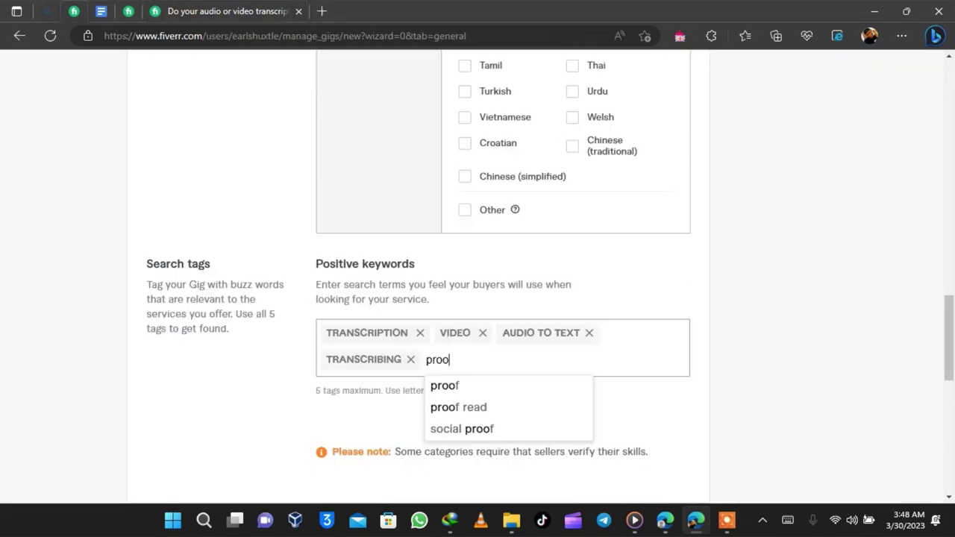
text(freading)
key(Return)
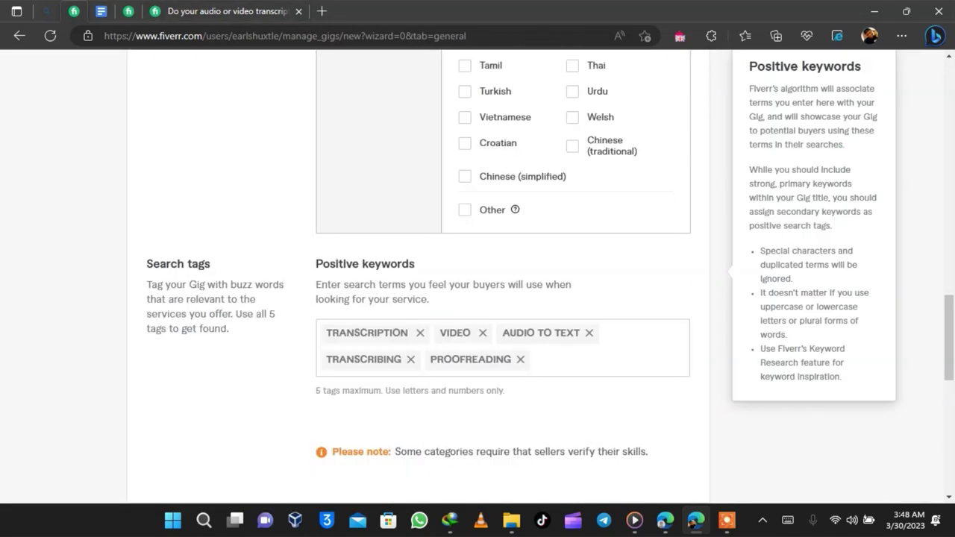
scroll(478, 298, down, 5)
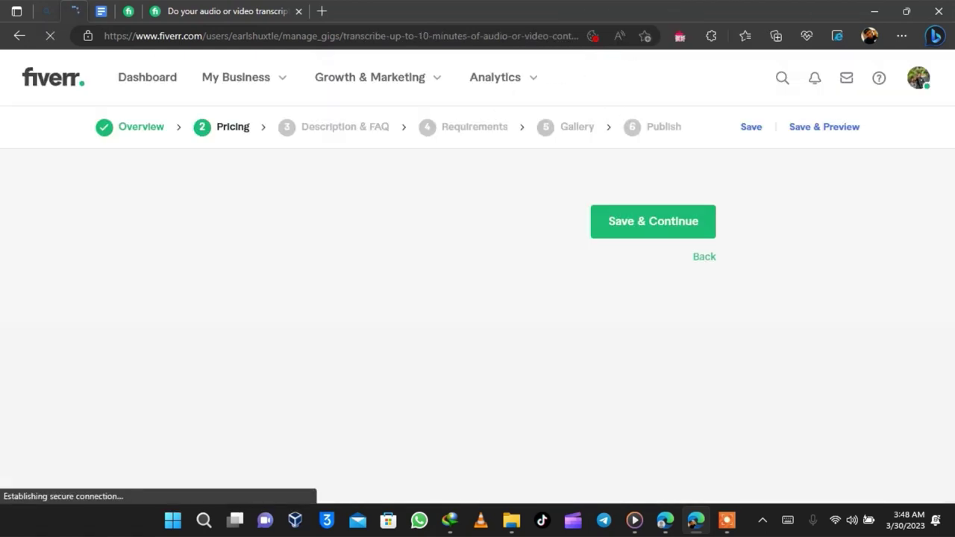
Pin the browser tab that shows the competing transcription gig.
click(197, 12)
right_click(198, 12)
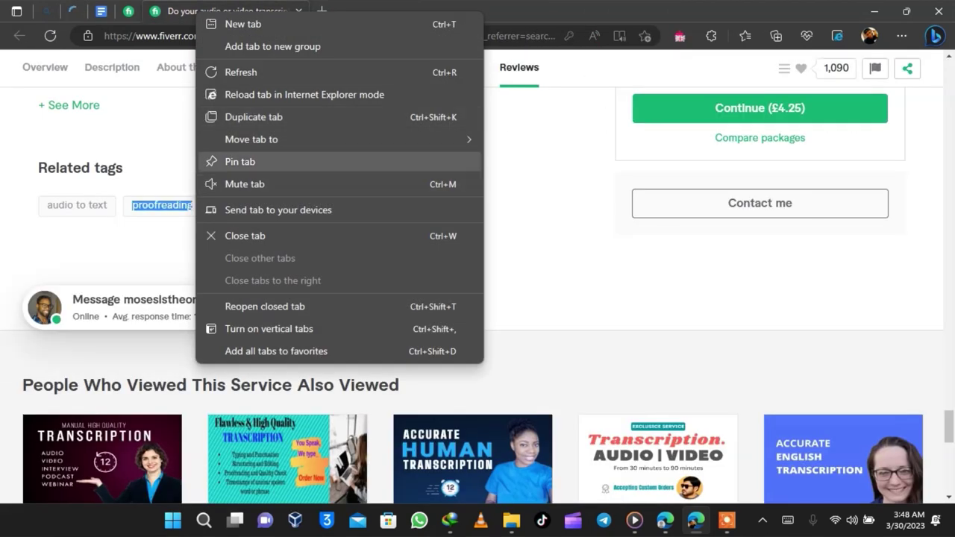
click(240, 161)
Return to the gig's Scope & Pricing page and enable offering packages.
click(73, 11)
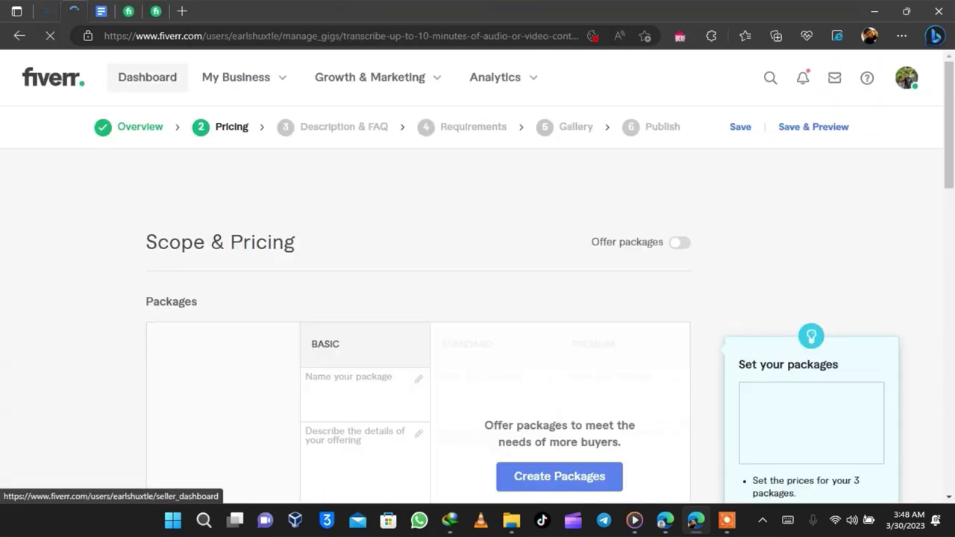
scroll(478, 299, down, 2)
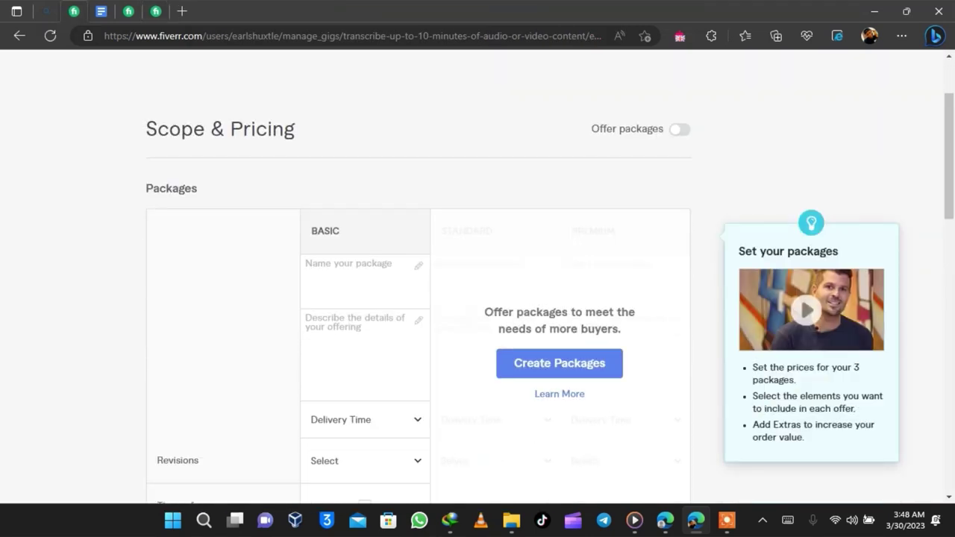
click(680, 129)
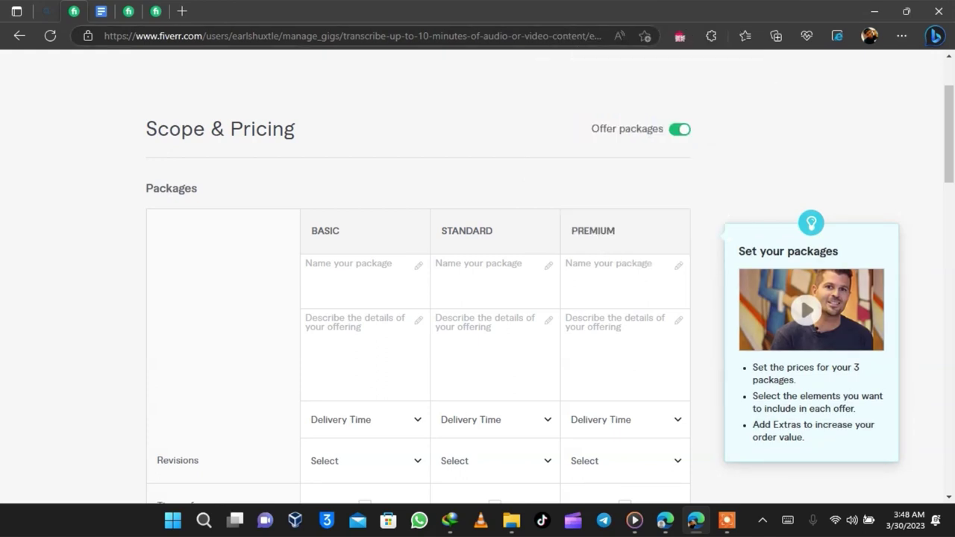
Examine how the pinned competing gig names and presents its Basic package.
click(156, 10)
scroll(478, 292, up, 10)
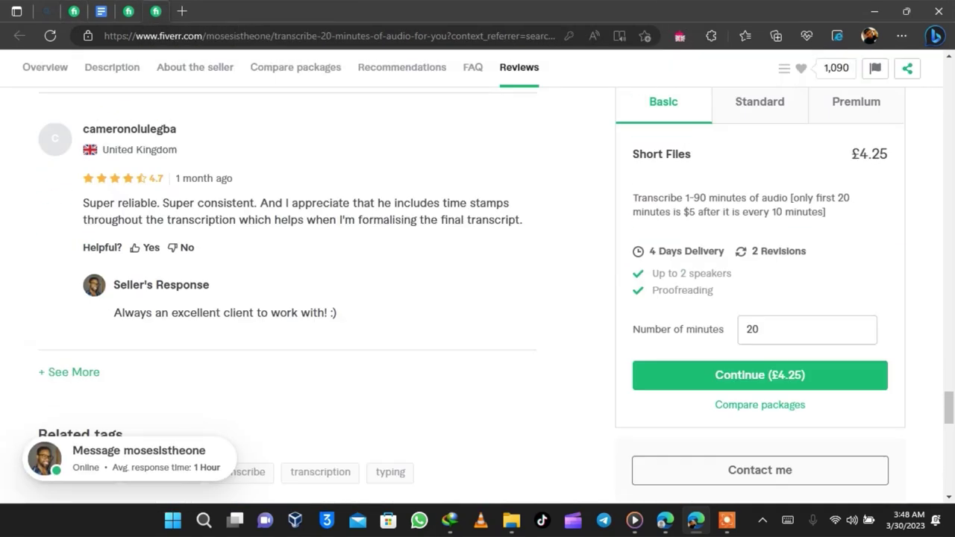
scroll(477, 291, up, 15)
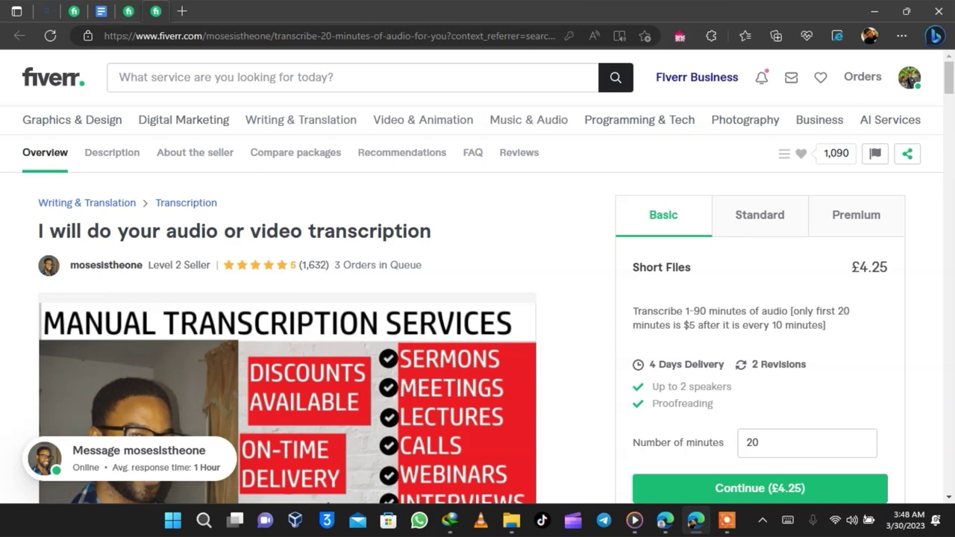
drag(632, 267, 691, 267)
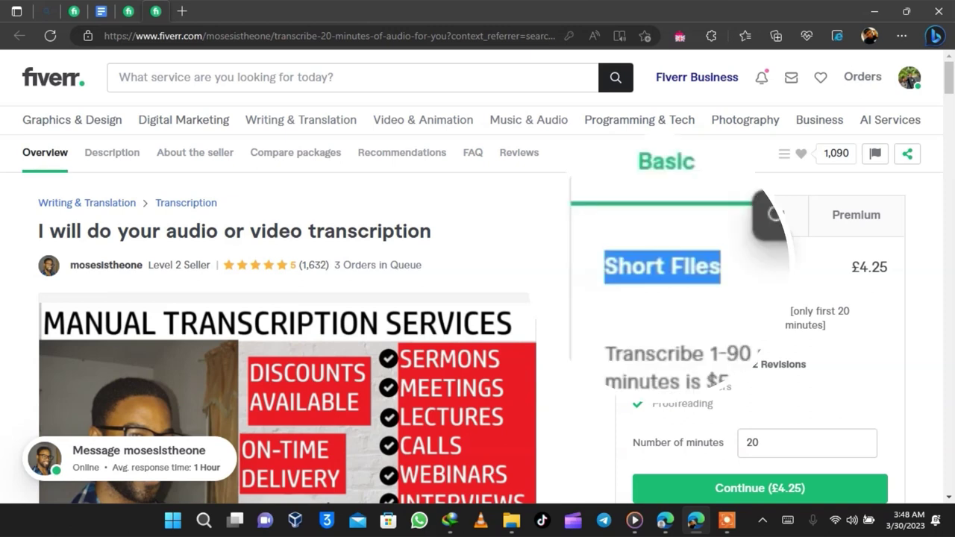
mouse_move(101, 11)
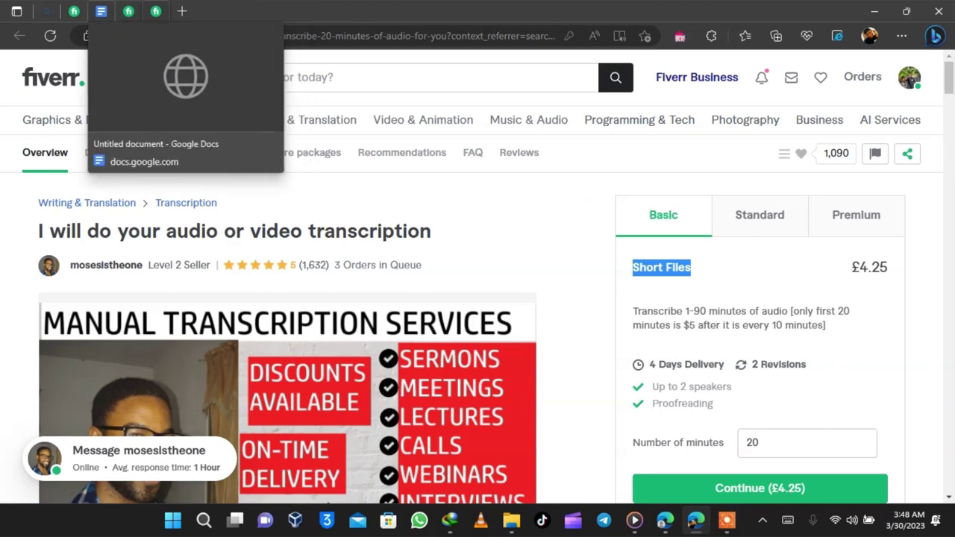
click(129, 11)
Name the gig's three packages Basic, Standard and Premium on the Scope & Pricing page.
click(74, 11)
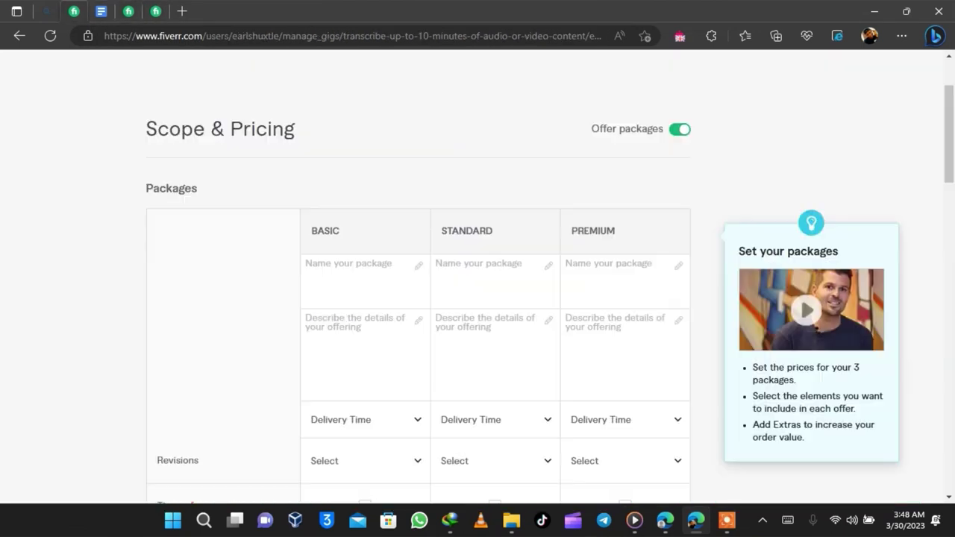
click(358, 277)
text(Basic)
key(Tab)
text(Standard)
key(Tab)
text(Premium)
key(Tab)
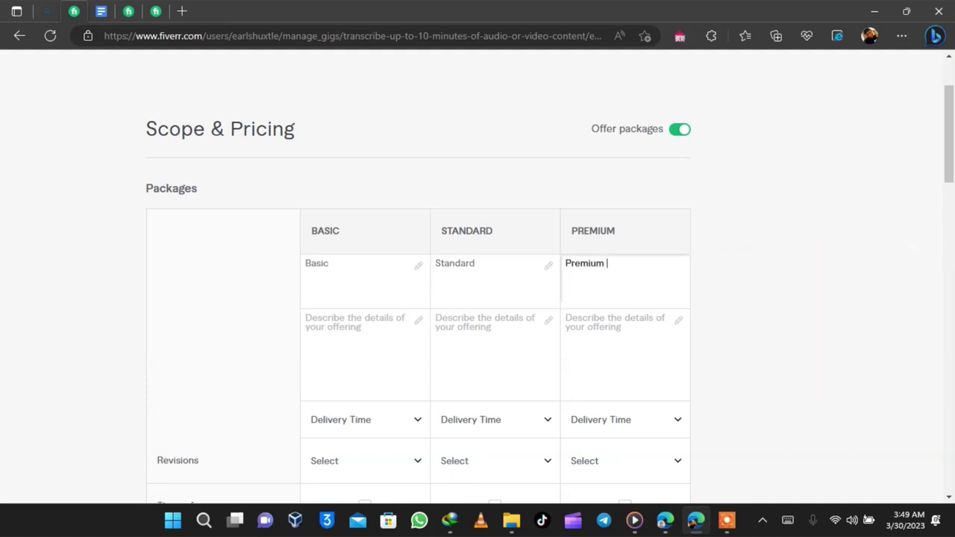
Copy the reference gig's Basic description, "Transcribe 1-90 minutes of audio [only first 20 minutes is $5 after it is every 10 minutes]", into the Basic package.
click(155, 11)
click(634, 311)
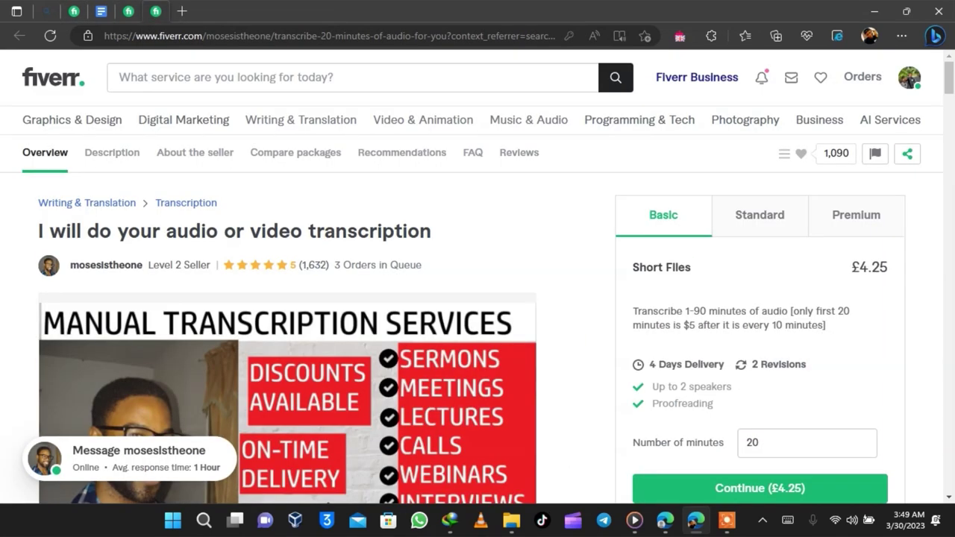
drag(637, 312, 827, 326)
key(ctrl+c)
right_click(800, 323)
click(777, 52)
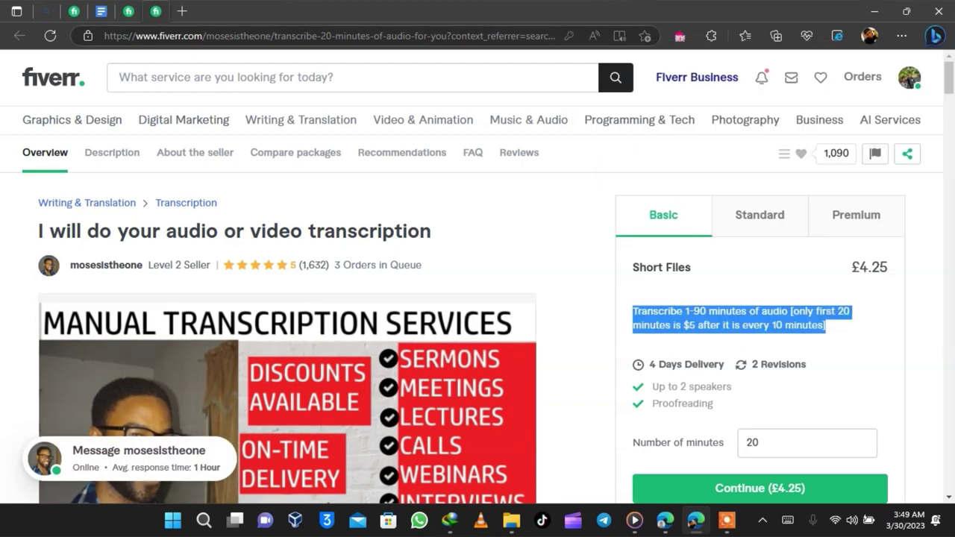
click(74, 11)
click(343, 284)
right_click(343, 321)
click(388, 131)
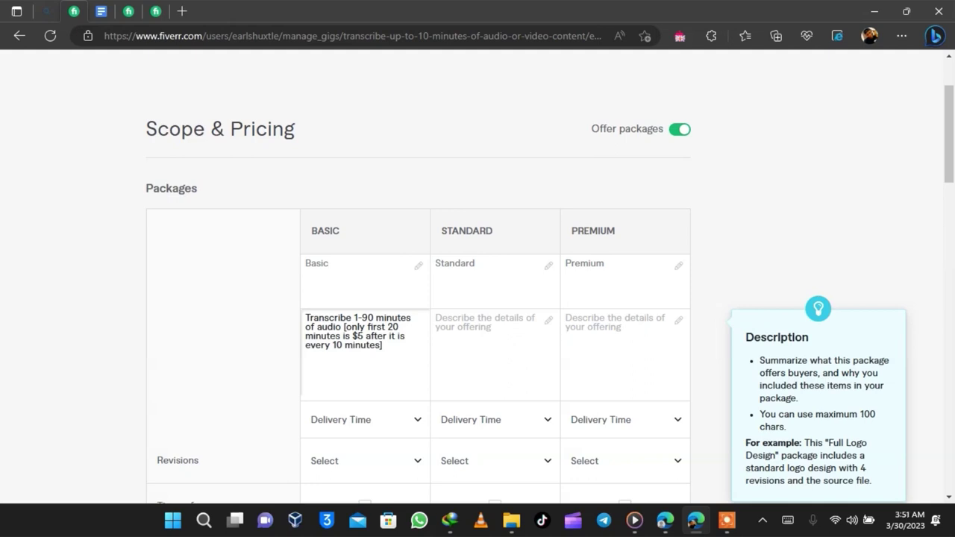
Copy the reference gig's Standard description, "Transcribe 90-180 minutes [Files every 10 minutes after 90 minute mark is $5 more]", into the Standard package.
click(155, 11)
click(759, 214)
drag(633, 312, 789, 326)
right_click(762, 325)
click(761, 52)
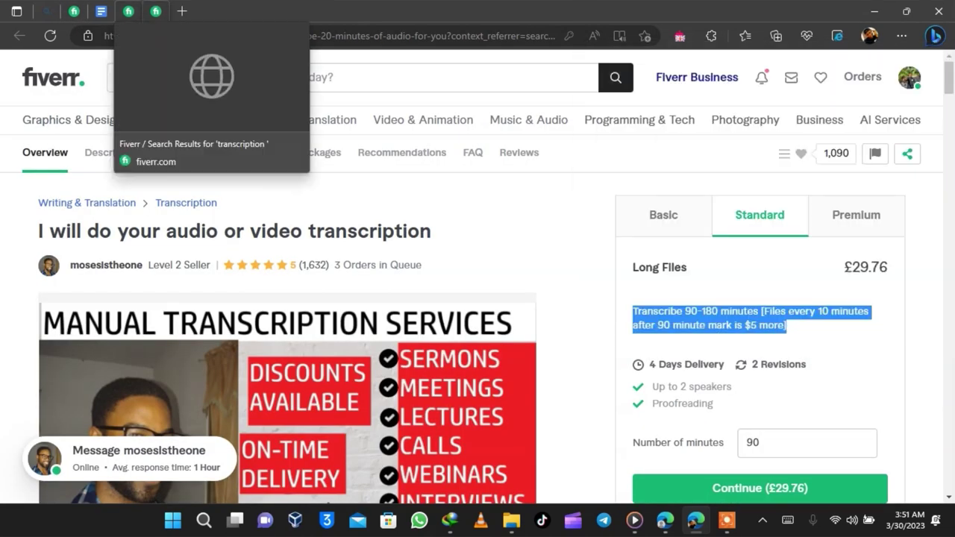
click(74, 11)
click(485, 328)
text(Transcribe 90-180 minutes [Files every 10 minutes after 90 minute mark is $5 more])
Copy the reference gig's Premium description, "Transcribe 180- 480 [Files every 10 minutes after 180 minute mark is $5 more]", into the Premium package.
click(155, 11)
click(866, 214)
drag(643, 318, 771, 330)
right_click(753, 328)
click(761, 52)
click(74, 11)
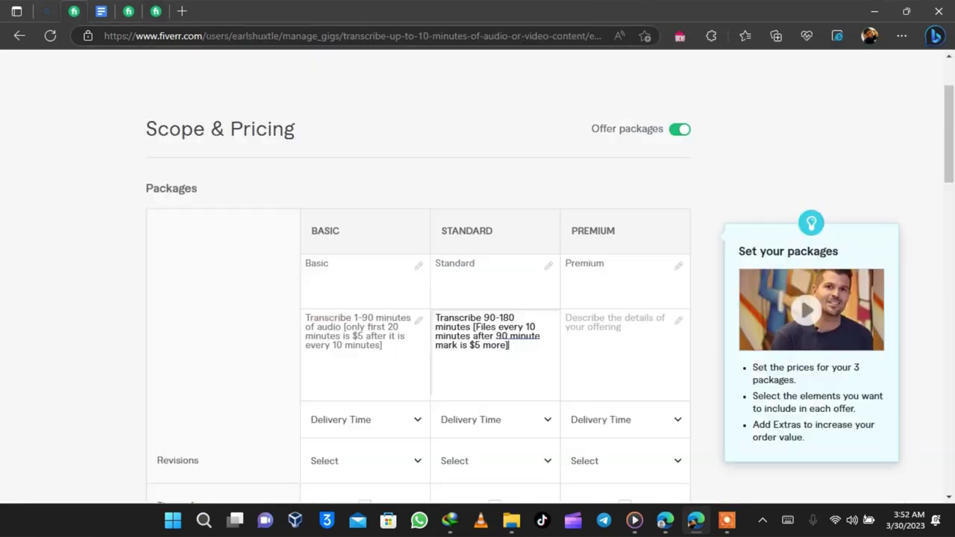
click(615, 329)
text(Transcribe 180- 480 [Files every 10 minutes after 180 minute mark is $5 more])
Check the reference gig's package terms, and set the Basic package's delivery time to 2 days.
scroll(418, 299, down, 2)
click(155, 11)
click(791, 351)
scroll(761, 336, down, 2)
click(662, 101)
click(74, 11)
click(364, 306)
key(Down)
key(Return)
Set the delivery time to 4 days for the Standard package and 6 days for the Premium package.
key(Tab)
key(Down)
key(Down)
key(Down)
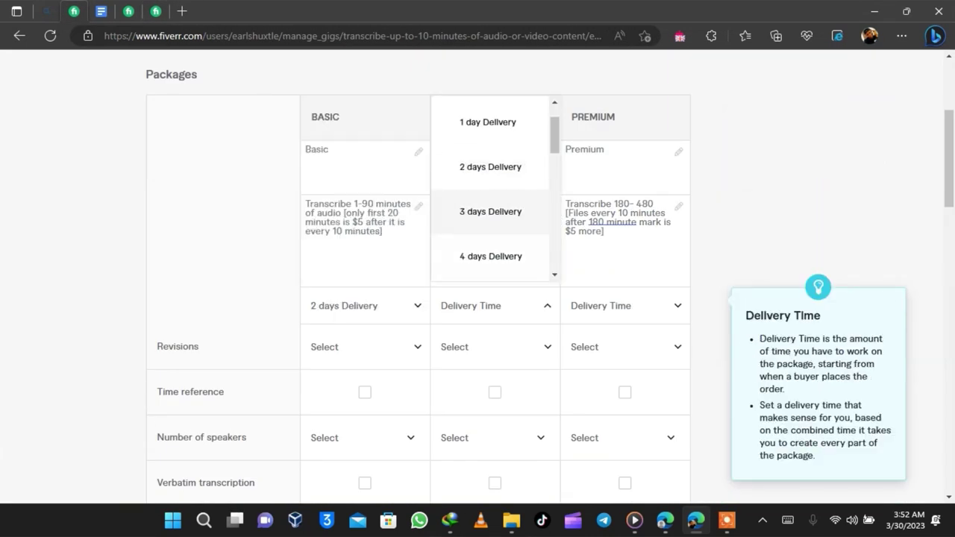
key(Down)
key(Return)
key(Tab)
key(Down)
key(Down)
key(Down)
key(Down)
key(Down)
key(Down)
key(Return)
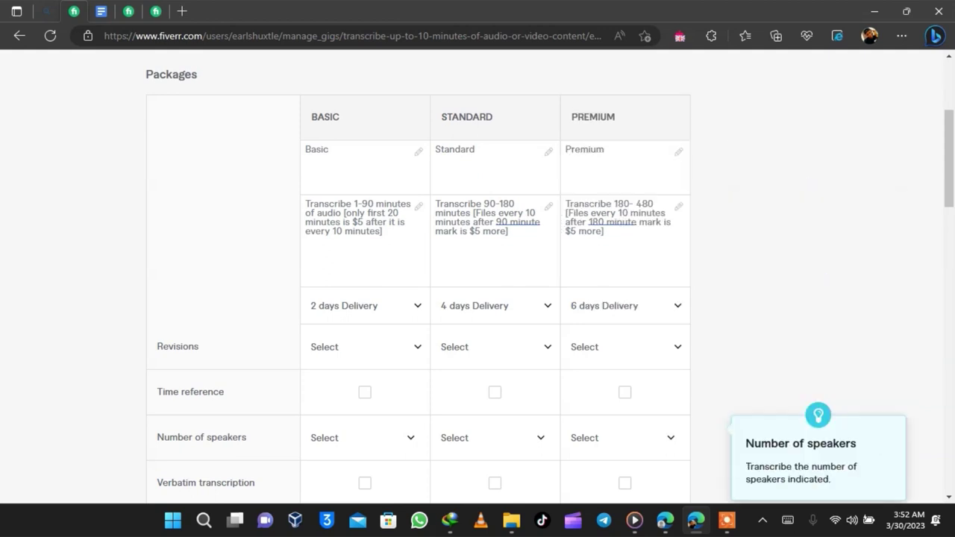
Set the number of revisions for the Basic package to 3.
key(Tab)
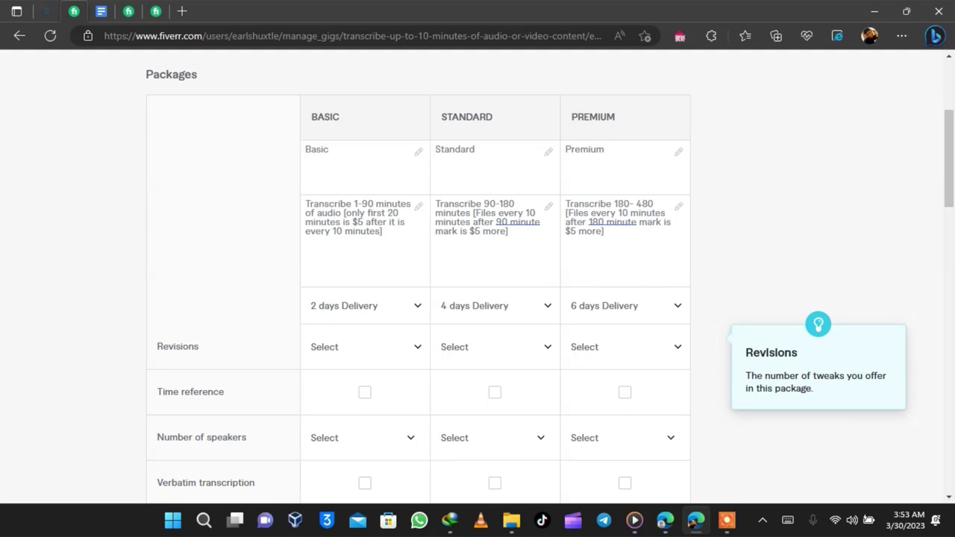
click(365, 347)
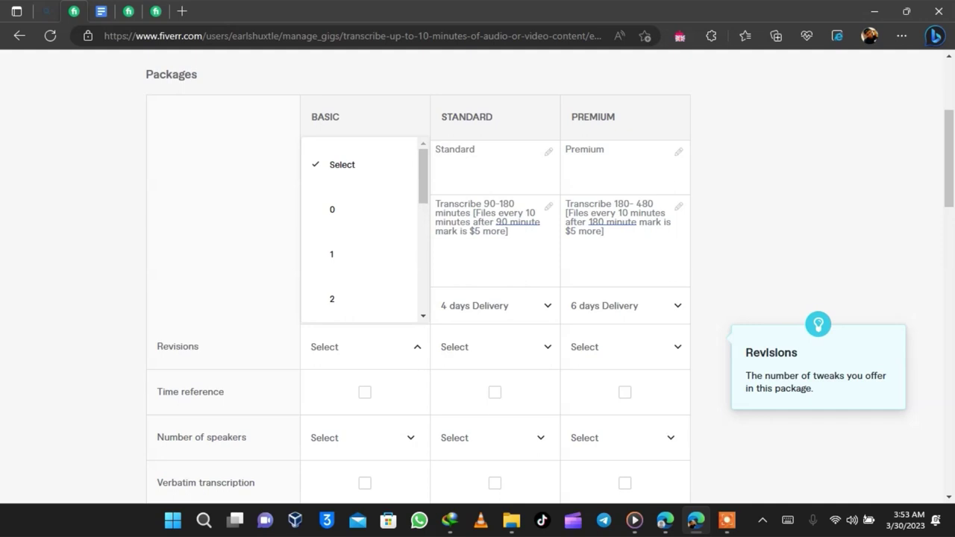
scroll(361, 230, down, 5)
scroll(361, 230, up, 5)
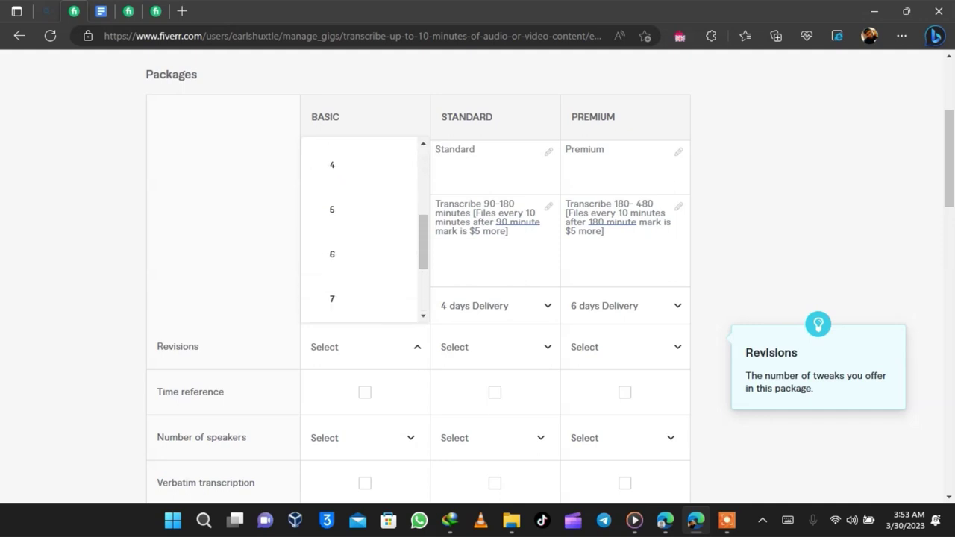
click(350, 211)
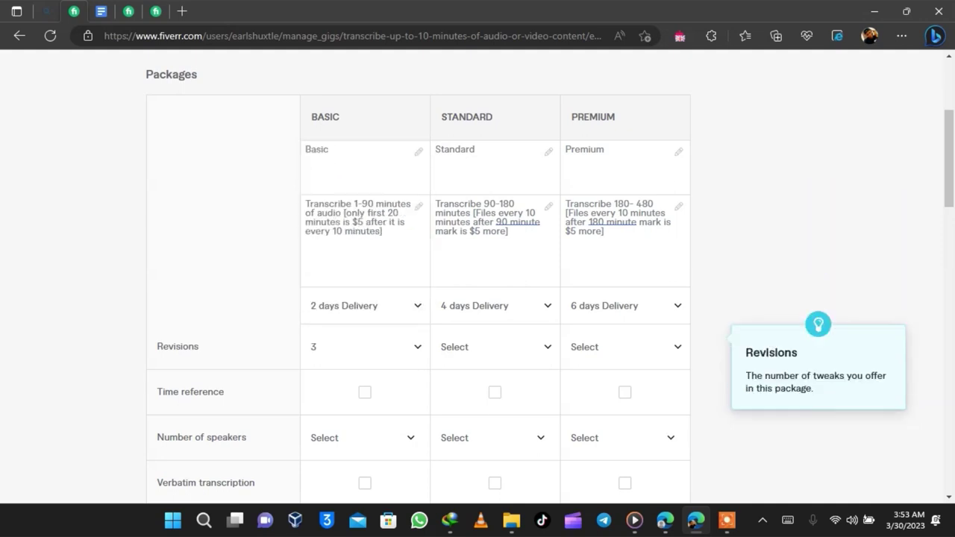
Set the number of revisions to 3 for the Standard package and 5 for the Premium package.
click(489, 347)
scroll(478, 224, down, 1)
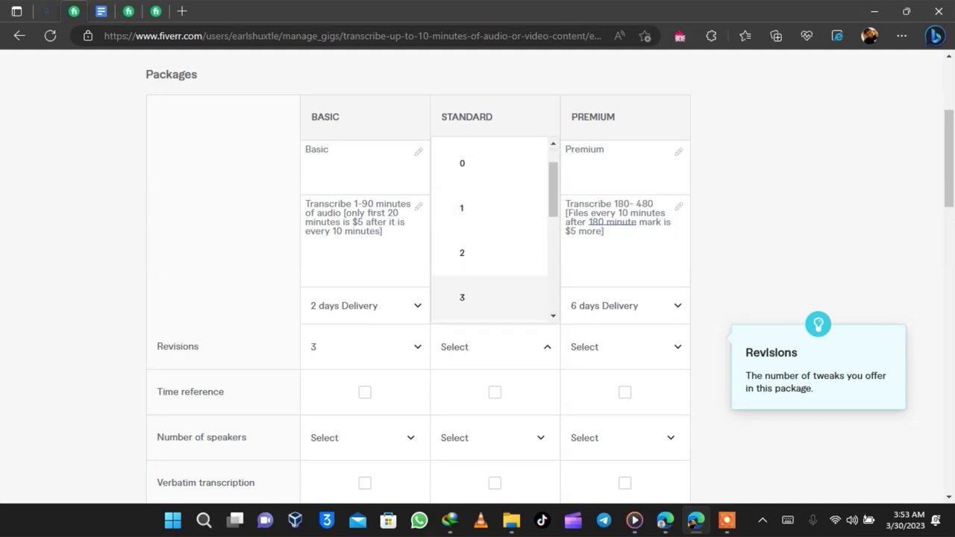
click(478, 297)
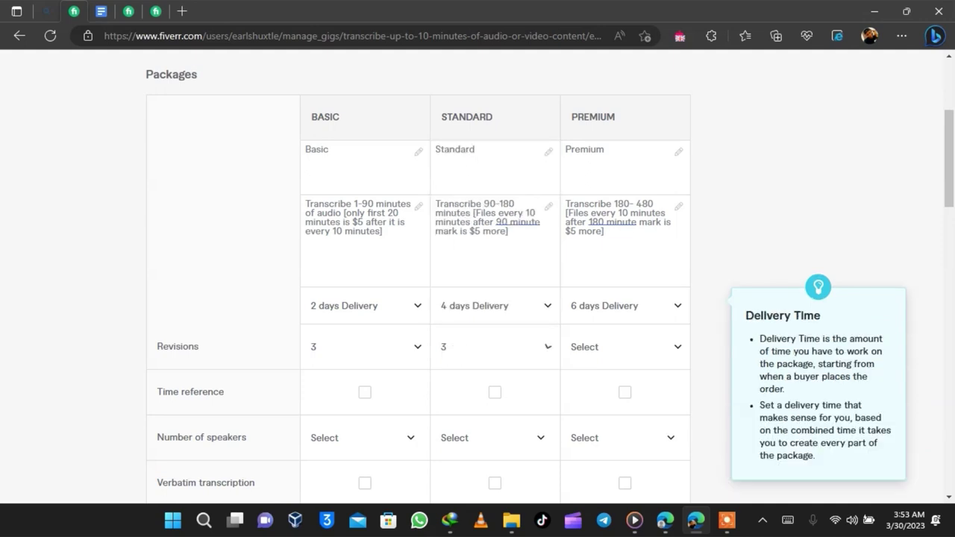
click(625, 347)
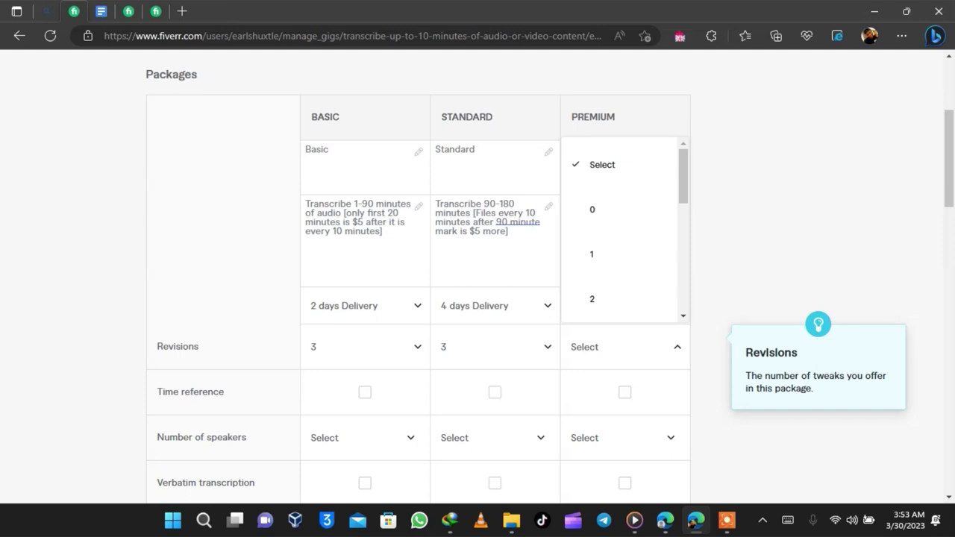
scroll(619, 232, down, 3)
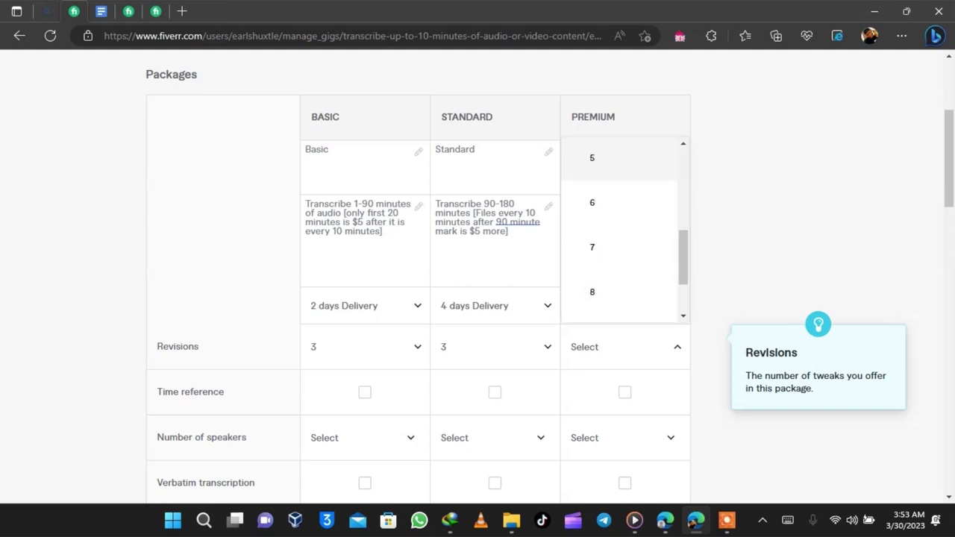
scroll(620, 231, down, 2)
scroll(620, 250, up, 3)
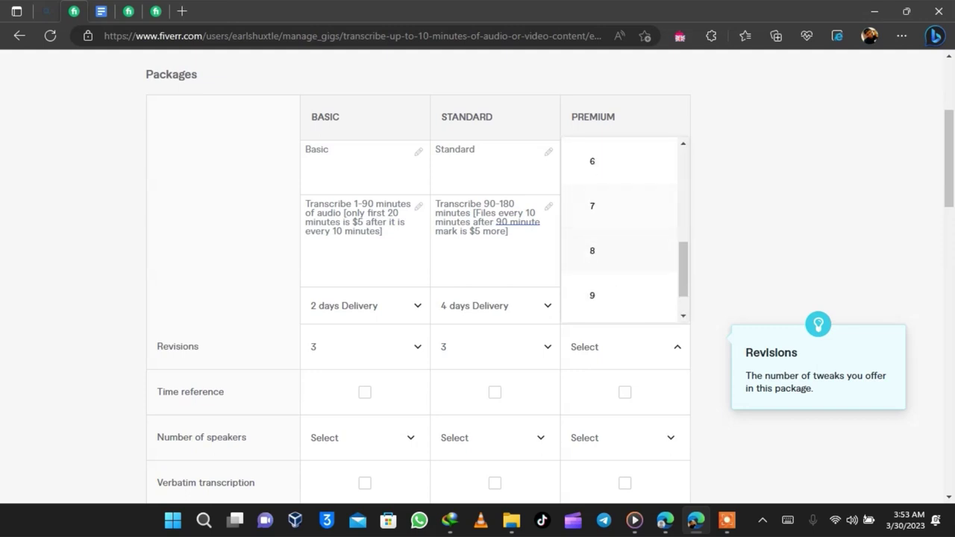
click(592, 209)
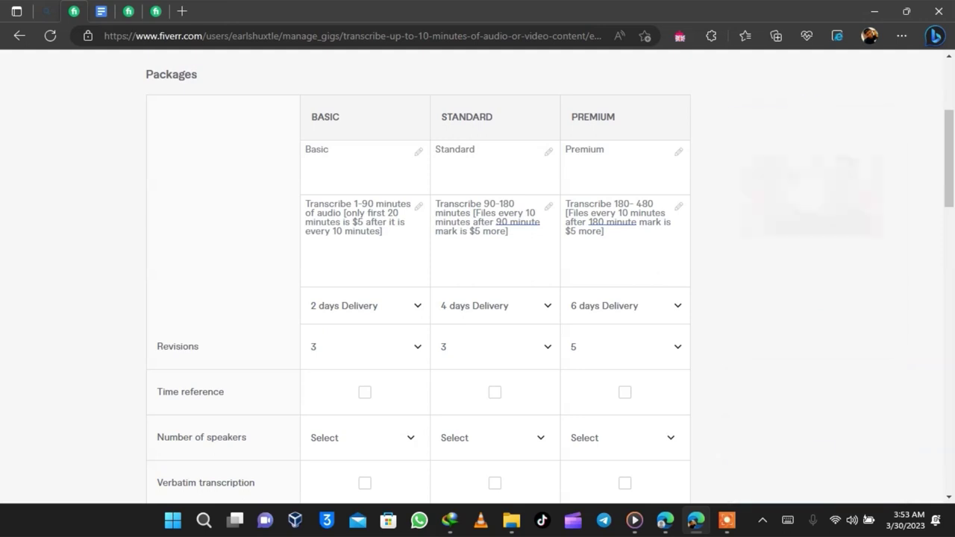
Consult the reference gig's terms, include time reference in all three packages and set each package's number of speakers to 2.
scroll(418, 299, down, 2)
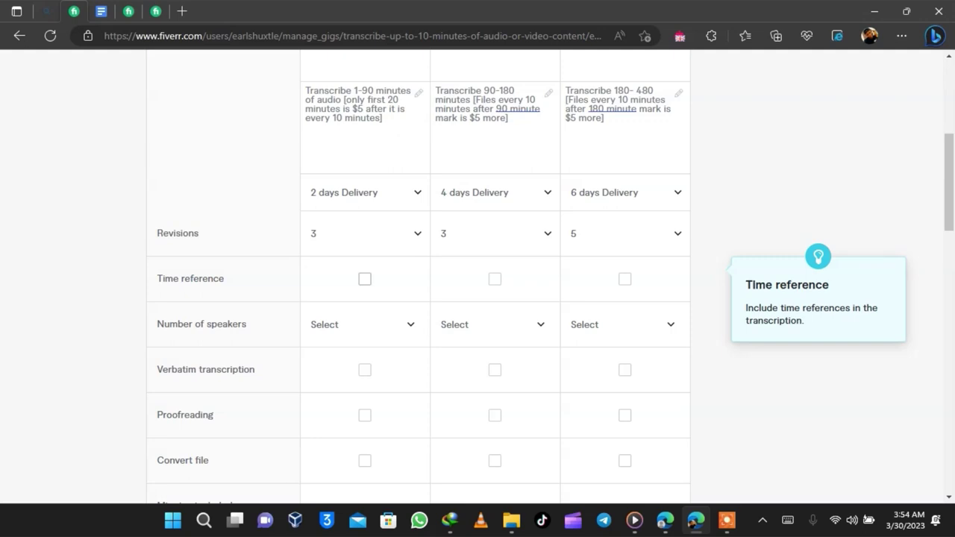
click(156, 11)
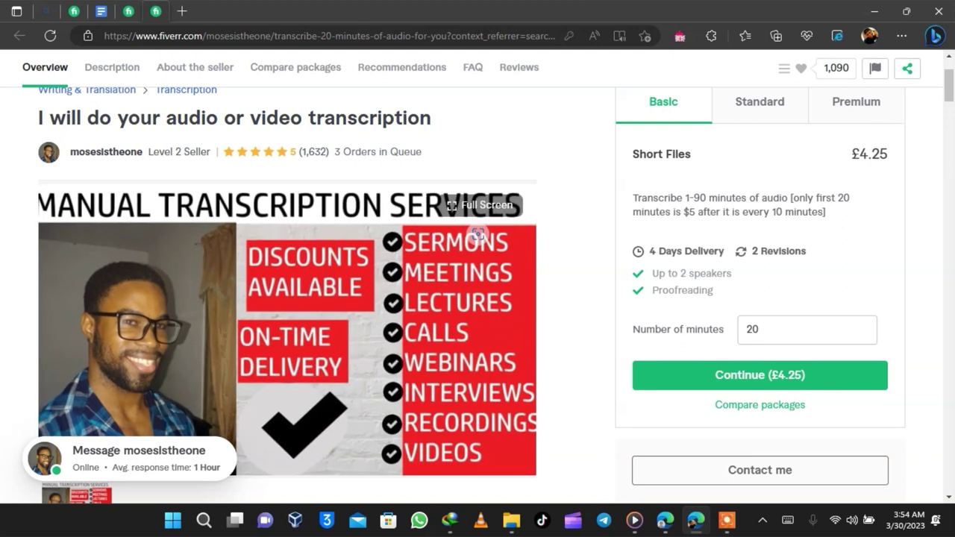
click(74, 11)
click(365, 324)
click(365, 232)
click(495, 325)
click(495, 231)
click(626, 325)
click(625, 232)
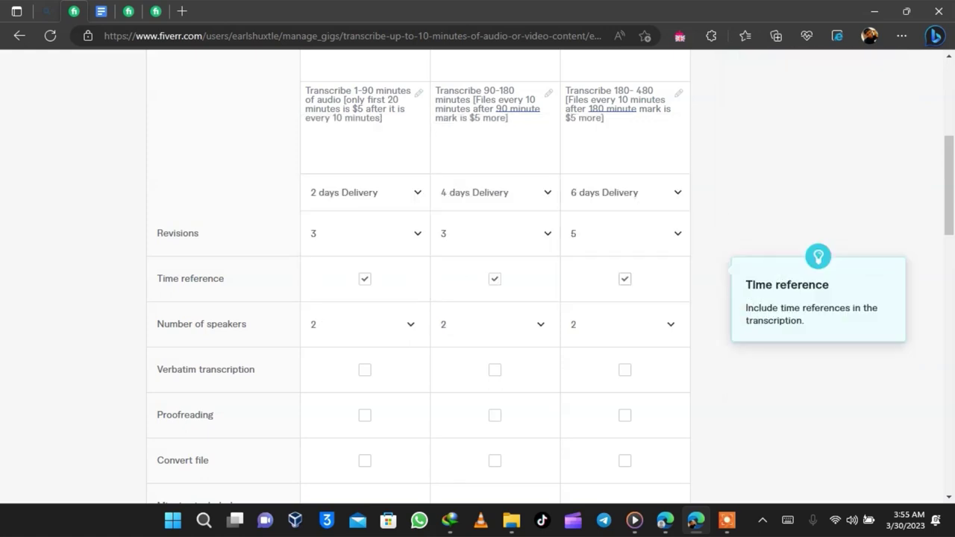
Include proofreading in the Basic, Standard and Premium packages, and compare them with the reference gig.
scroll(364, 301, down, 2)
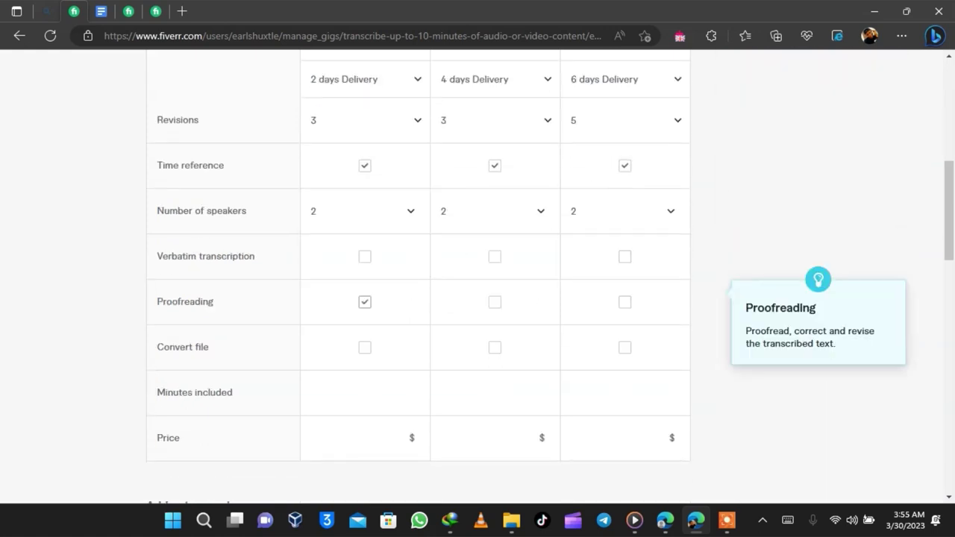
click(625, 302)
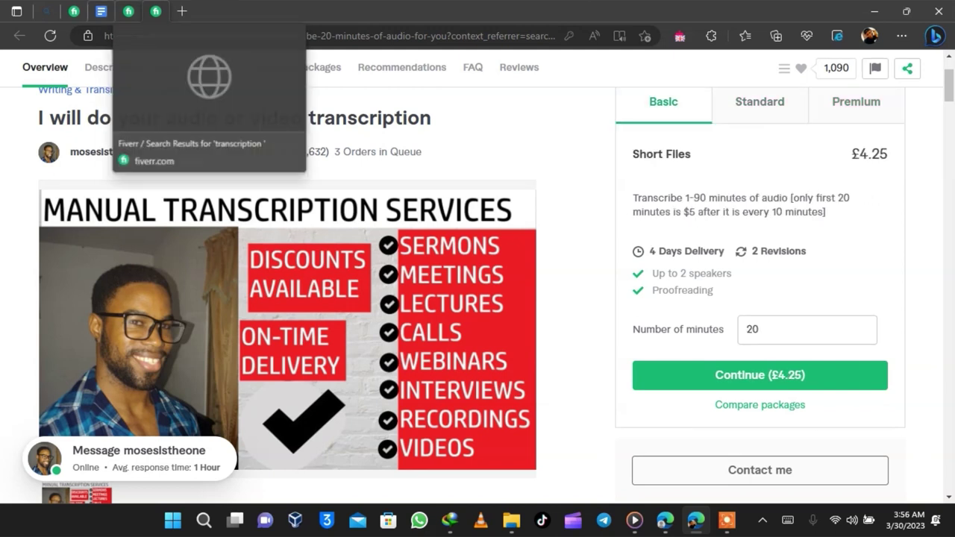
click(74, 11)
Set the package prices to $5 for Basic, $15 for Standard and $30 for Premium.
scroll(649, 321, down, 2)
text(5)
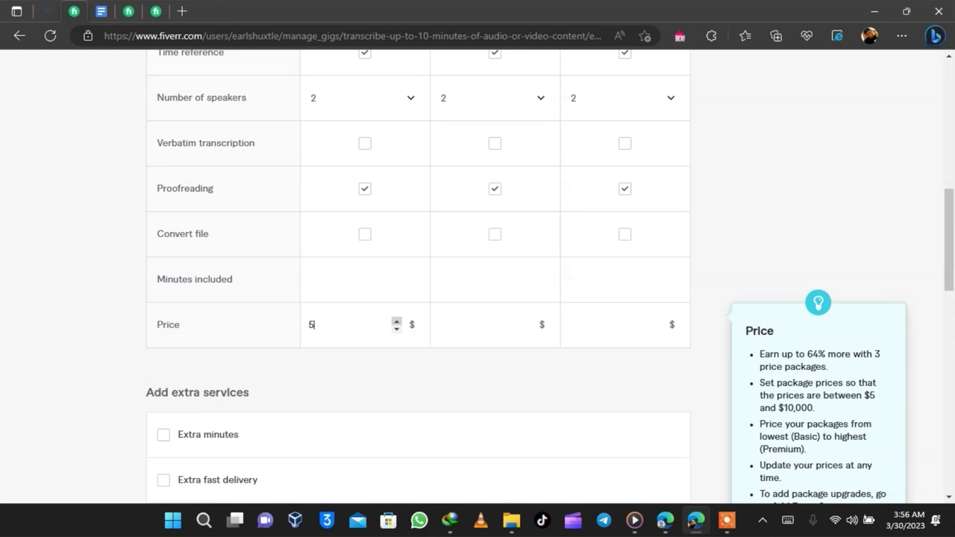
click(481, 325)
text(10)
click(657, 322)
click(656, 322)
click(657, 322)
click(657, 322)
click(657, 322)
click(657, 322)
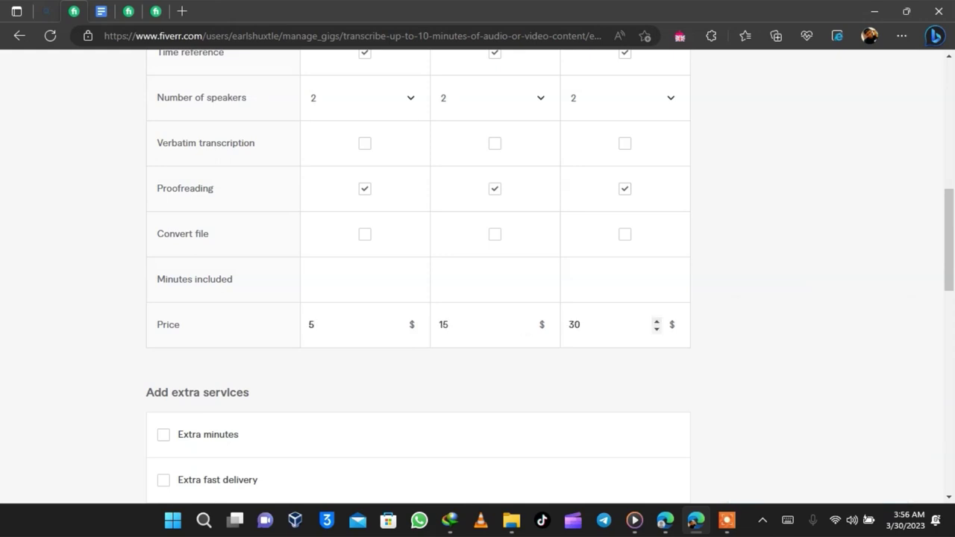
click(527, 322)
Save the Scope & Pricing section without any extra services and continue to the Description & FAQ section.
scroll(478, 276, down, 5)
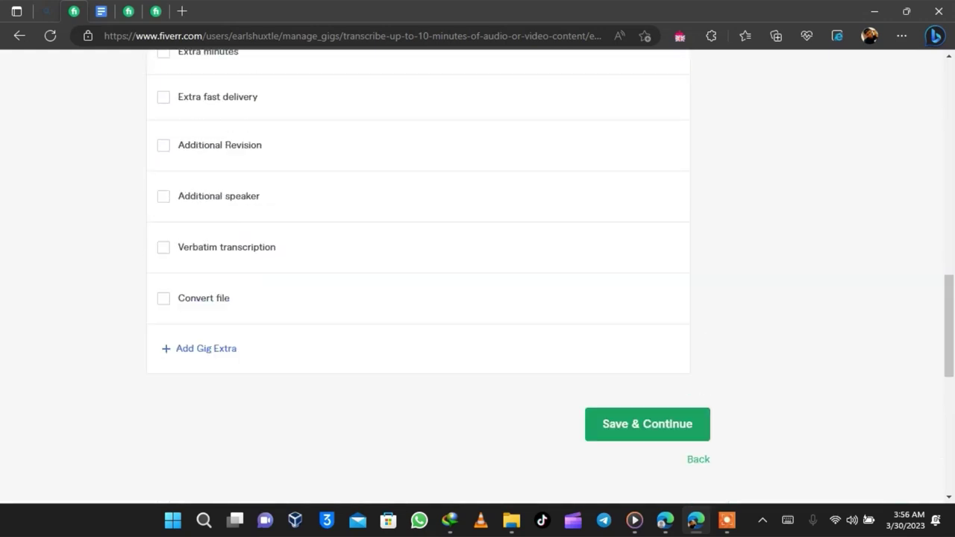
scroll(477, 276, up, 11)
scroll(478, 277, down, 2)
scroll(478, 276, up, 3)
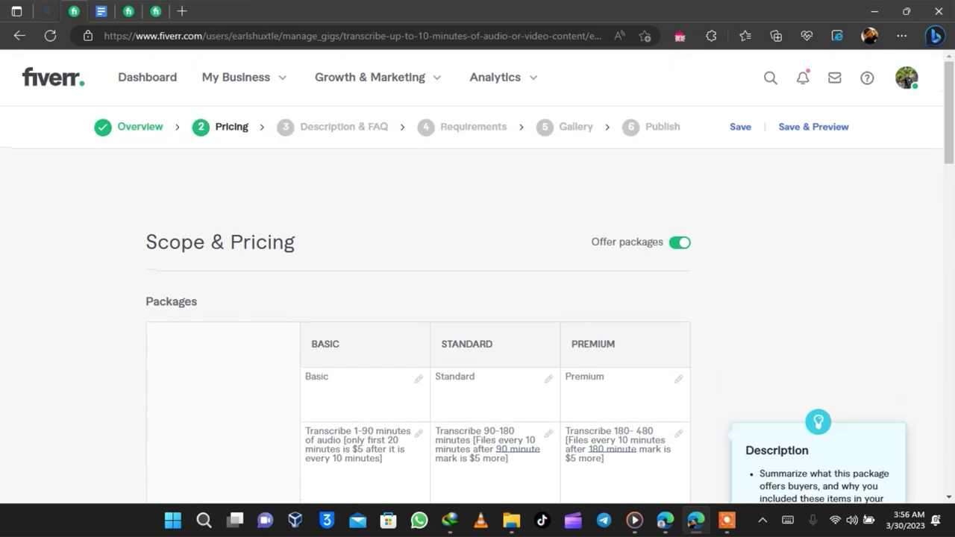
scroll(478, 276, down, 10)
click(647, 354)
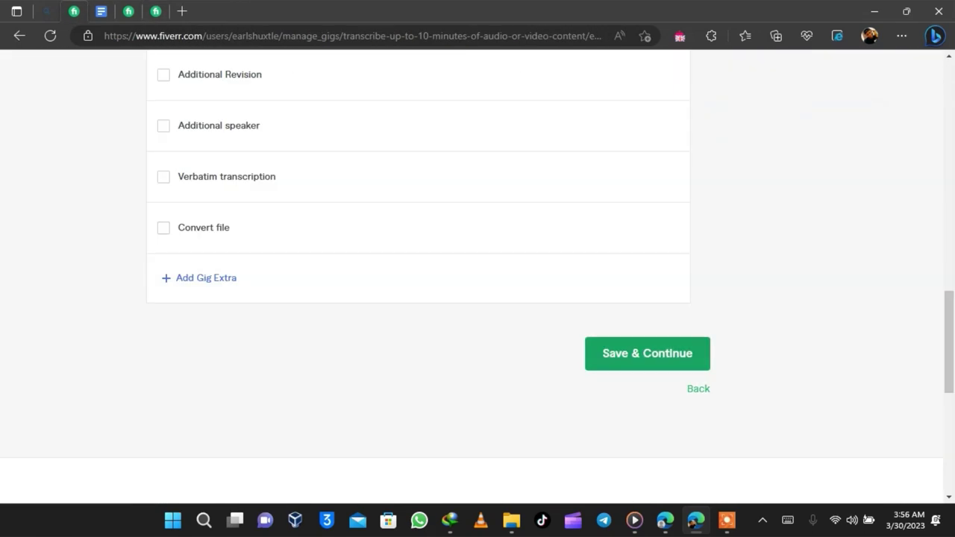
Copy the prepared transcription gig description from the Google Docs document into the gig's description.
scroll(477, 276, down, 2)
click(101, 11)
scroll(365, 321, down, 3)
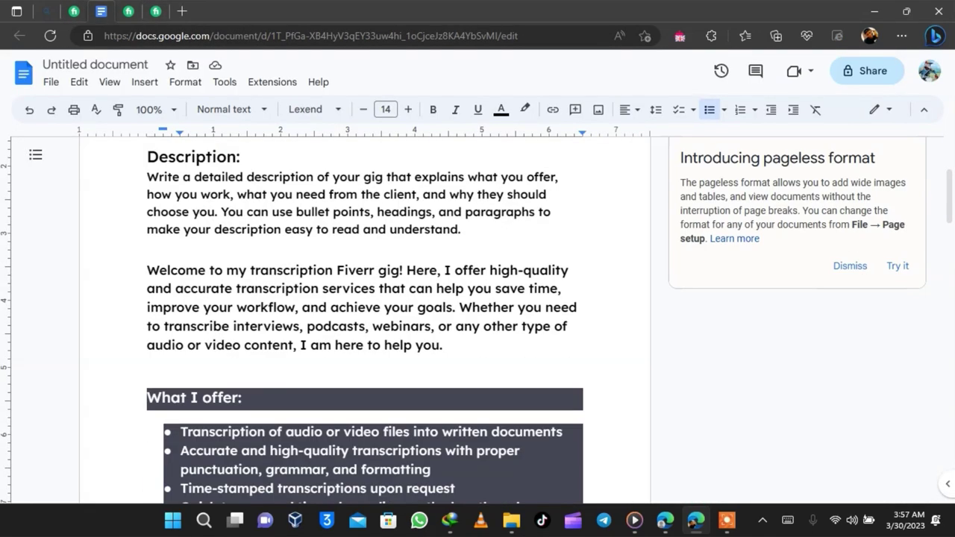
drag(147, 270, 539, 317)
key(ctrl+c)
click(74, 11)
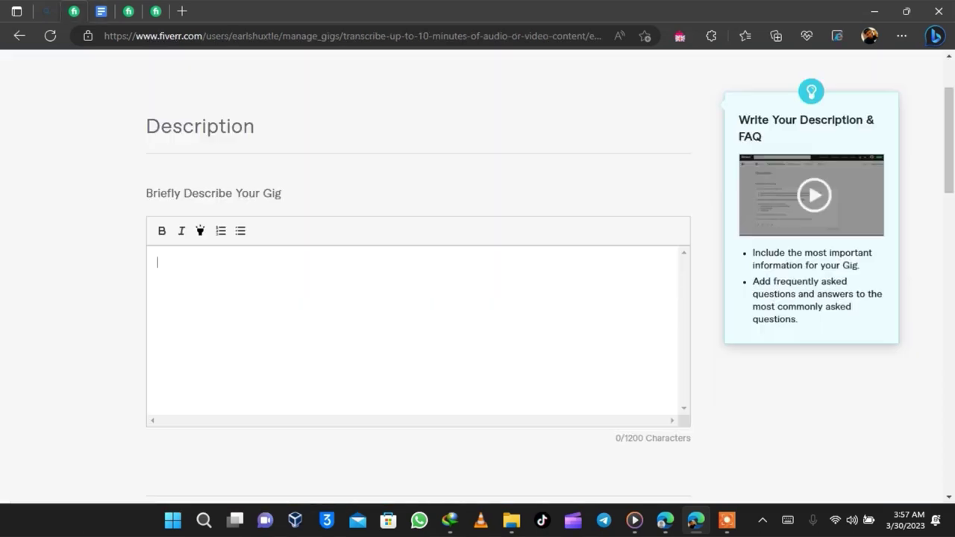
right_click(309, 265)
click(377, 177)
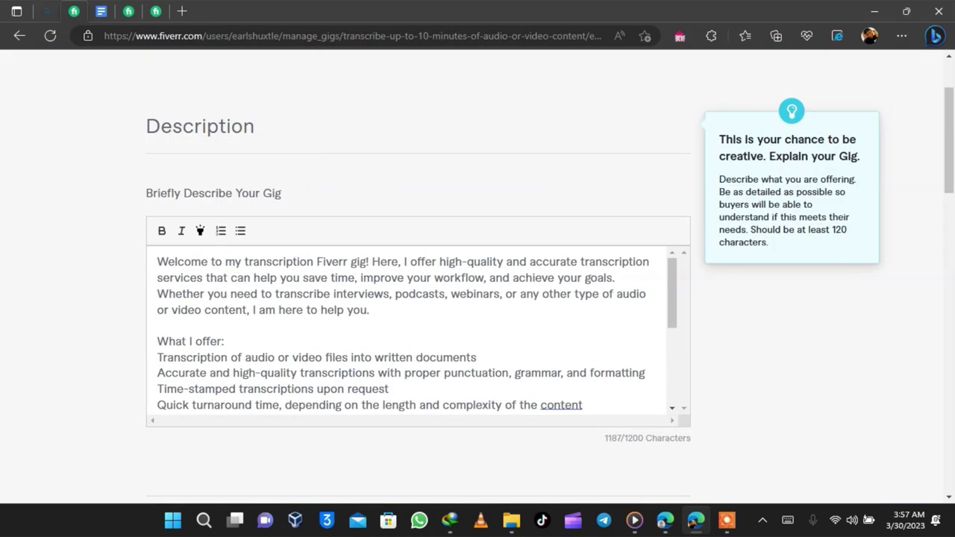
Undo the pasted description and paste it again so that it keeps its bulleted list formatting.
key(ctrl+z)
right_click(354, 269)
click(396, 161)
right_click(233, 390)
click(313, 289)
scroll(411, 433, up, 3)
key(ctrl+z)
right_click(385, 367)
click(429, 280)
key(ctrl+z)
right_click(364, 365)
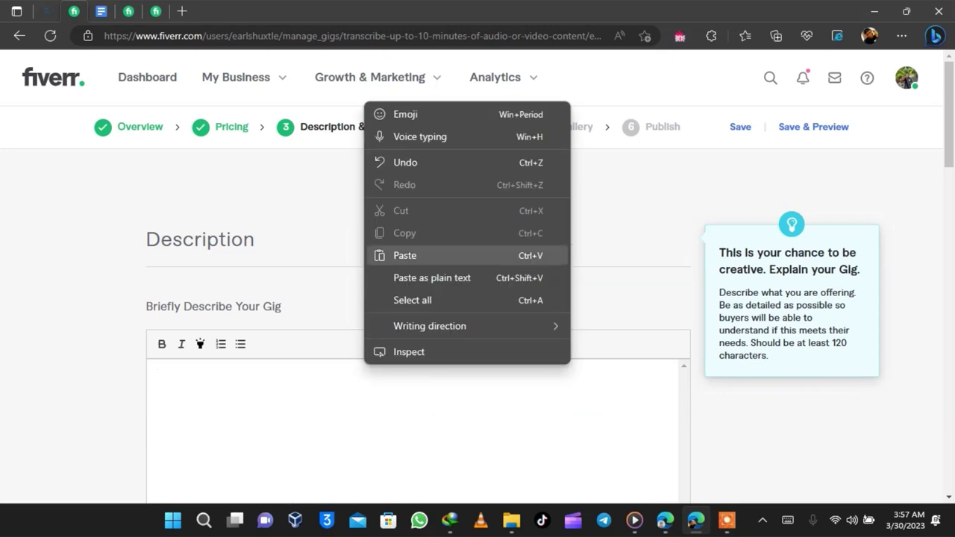
click(405, 255)
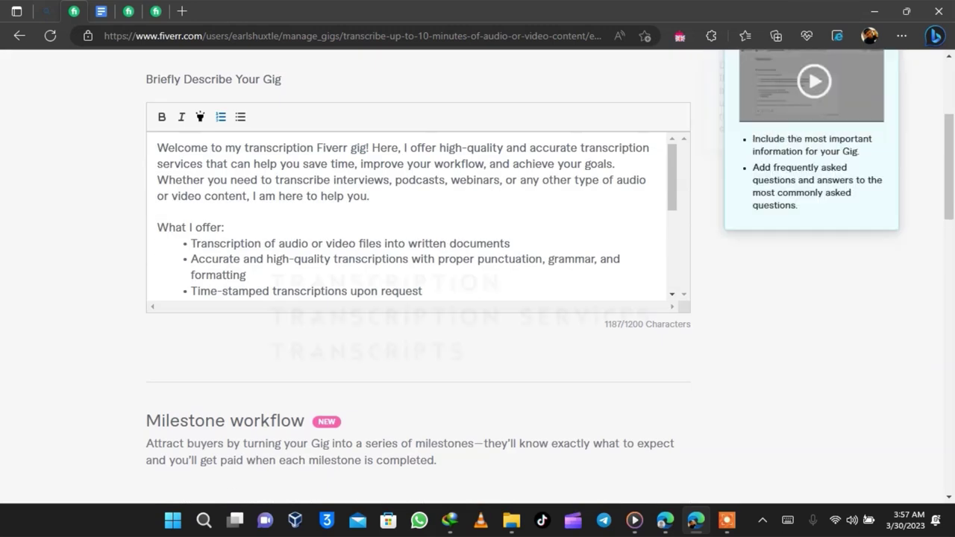
scroll(411, 336, up, 2)
scroll(477, 299, down, 1)
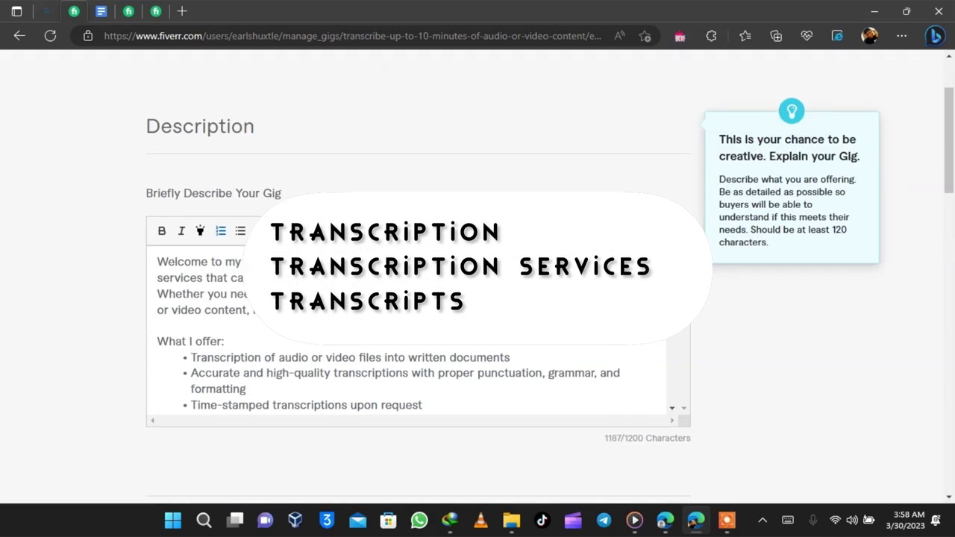
scroll(411, 335, down, 3)
scroll(411, 336, up, 3)
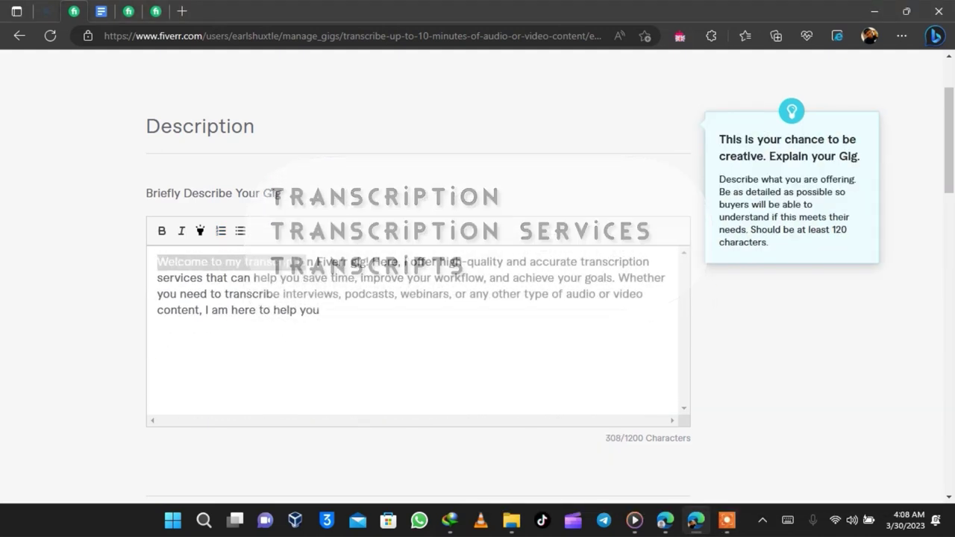
Make the opening phrase "Welcome to my transcription Fiverr gig" bold in the gig description.
drag(306, 262, 367, 262)
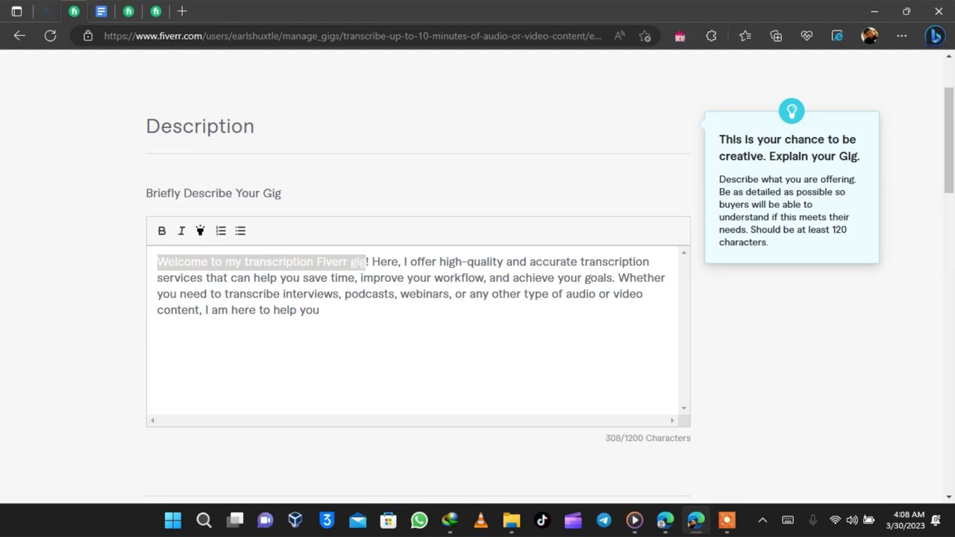
click(161, 232)
click(320, 311)
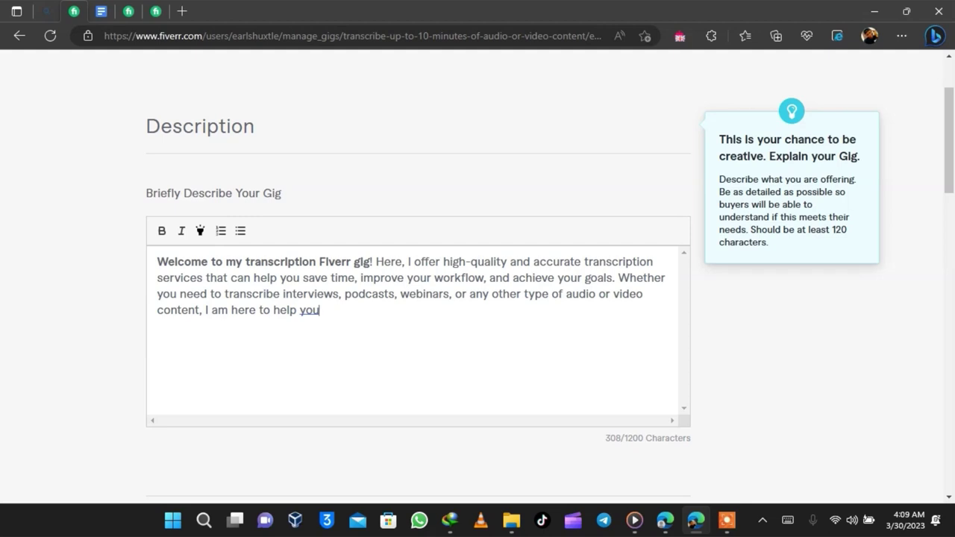
End the description's introductory paragraph with a full stop and add two line breaks below it.
click(309, 311)
click(321, 366)
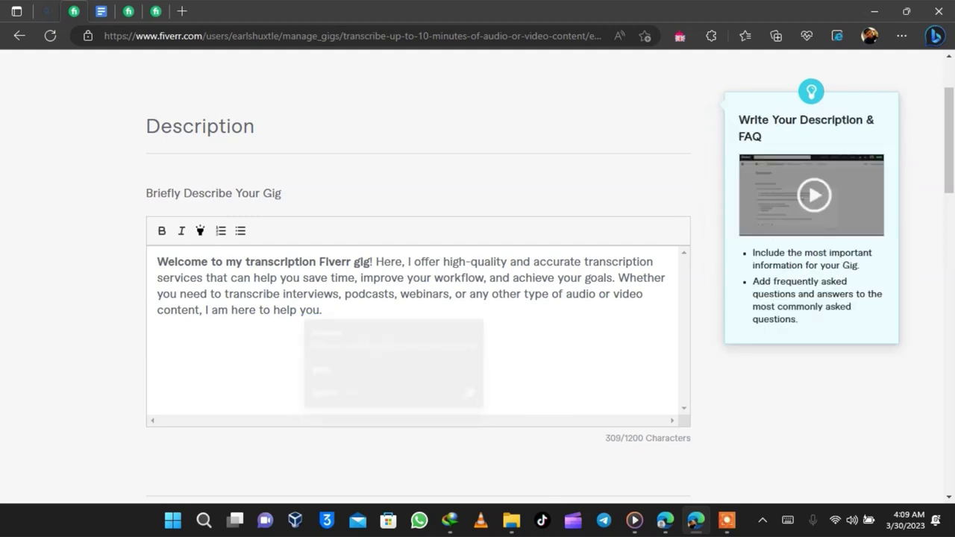
key(Return)
key(Return)
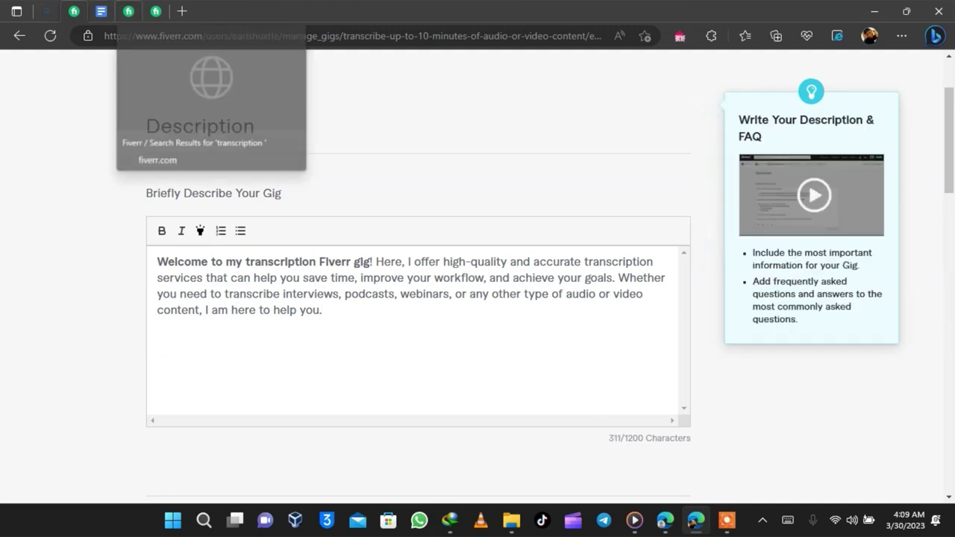
Switch to the Google Docs document and bring its "What I offer" section into the gig description.
click(101, 11)
mouse_move(101, 11)
mouse_down()
mouse_move(217, 285)
mouse_move(260, 271)
mouse_move(155, 11)
mouse_move(110, 11)
mouse_up()
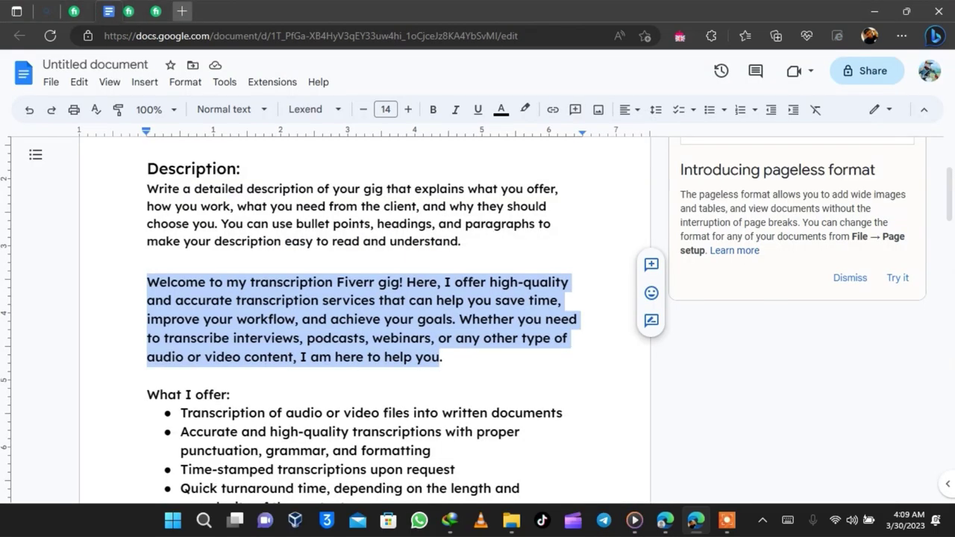
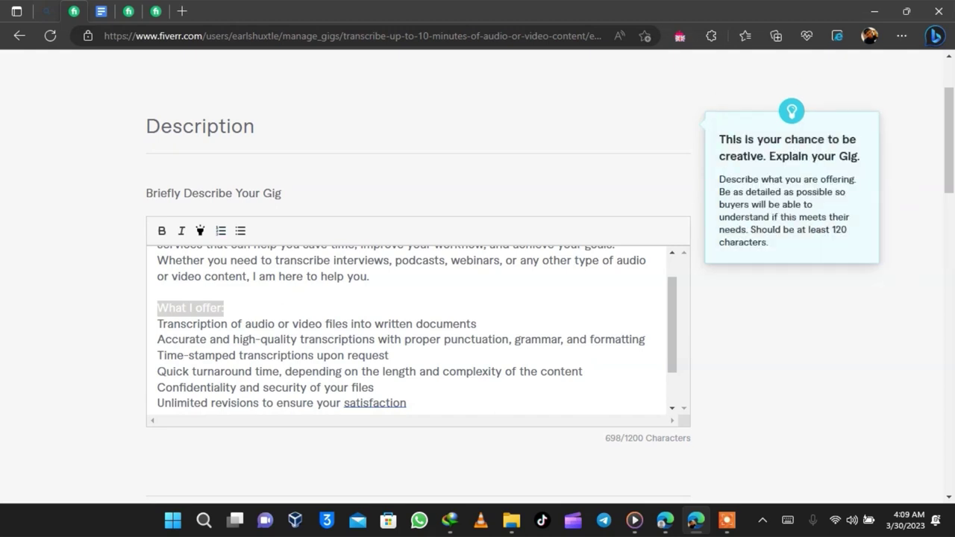
Make the heading "What I offer:" in the gig description bold and highlighted.
click(162, 231)
click(226, 308)
drag(226, 308, 158, 308)
click(200, 230)
Highlight the bold opening phrase "Welcome to my transcription Fiverr gig" in the description.
key(ctrl+Home)
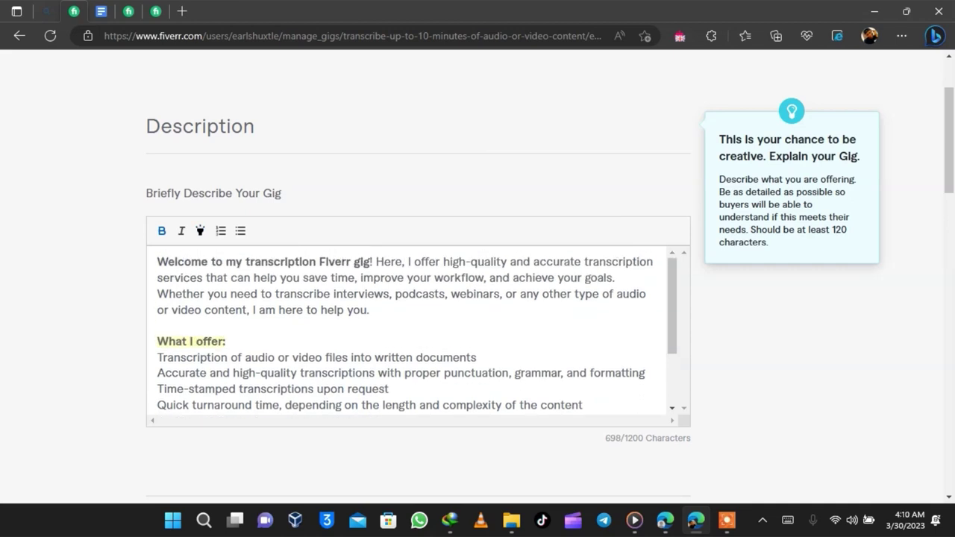
drag(158, 262, 369, 262)
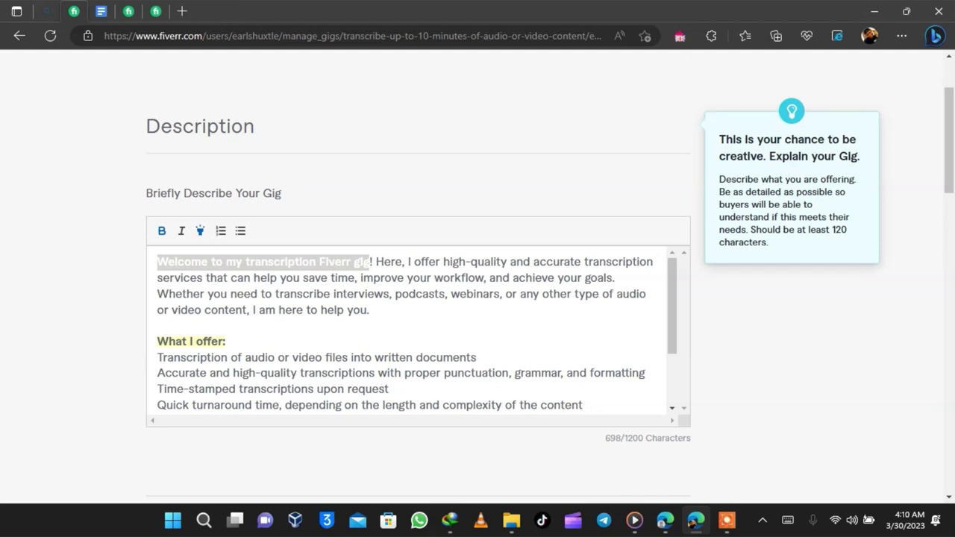
click(226, 342)
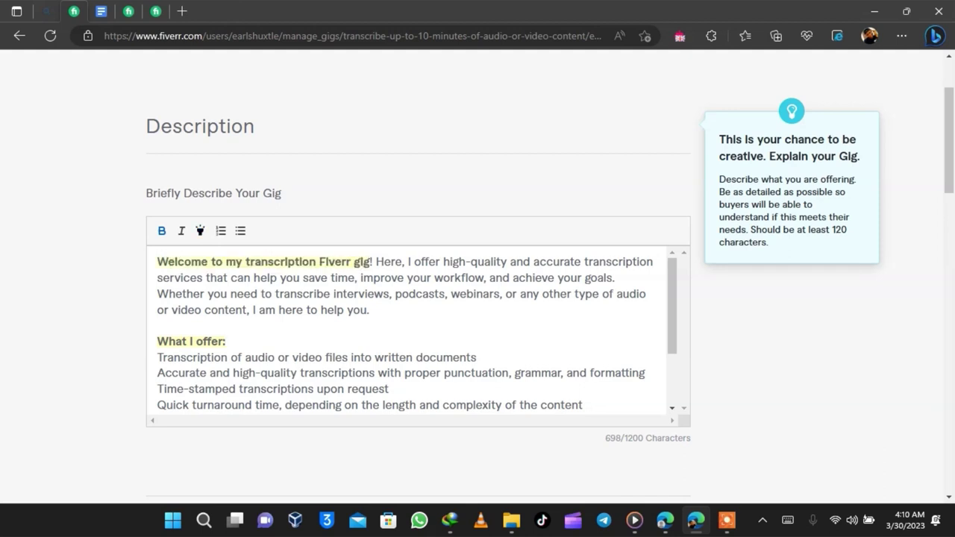
Turn the lines under "What I offer:", from "Transcription of audio or video files" to "Competitive pricing", into a bulleted list.
scroll(407, 331, down, 1)
scroll(417, 331, down, 1)
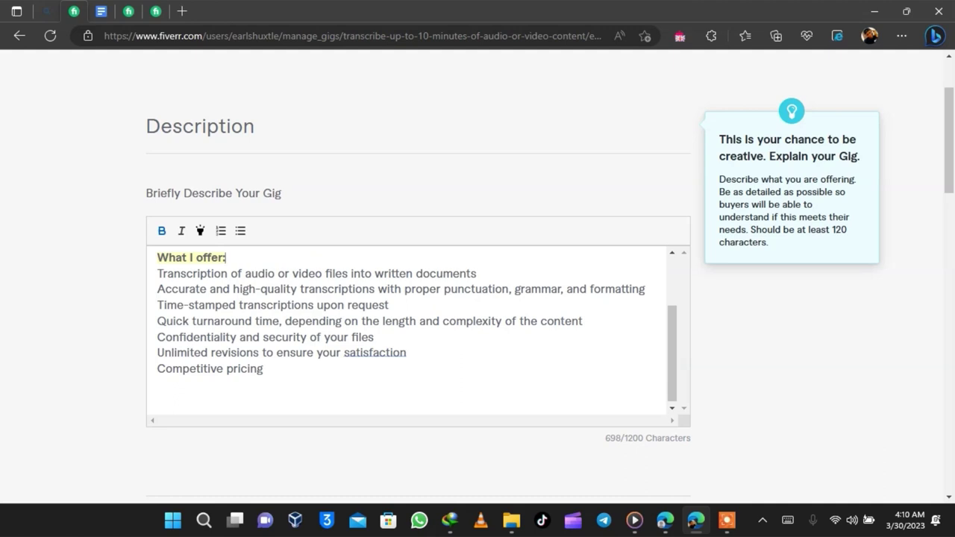
key(shift+Down)
key(shift+Down)
key(shift+Down)
key(shift+Down)
key(shift+Down)
key(shift+Down)
key(shift+Down)
key(shift+Down)
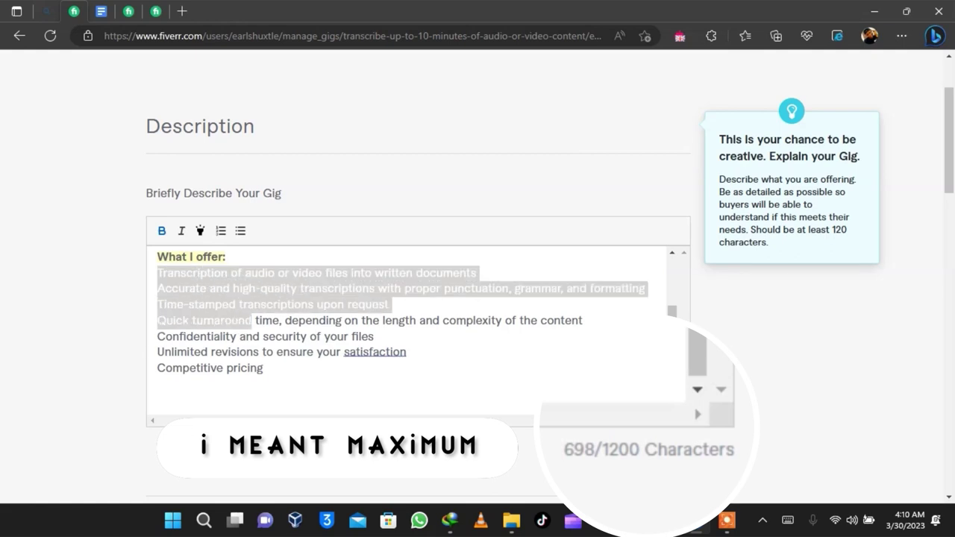
click(241, 230)
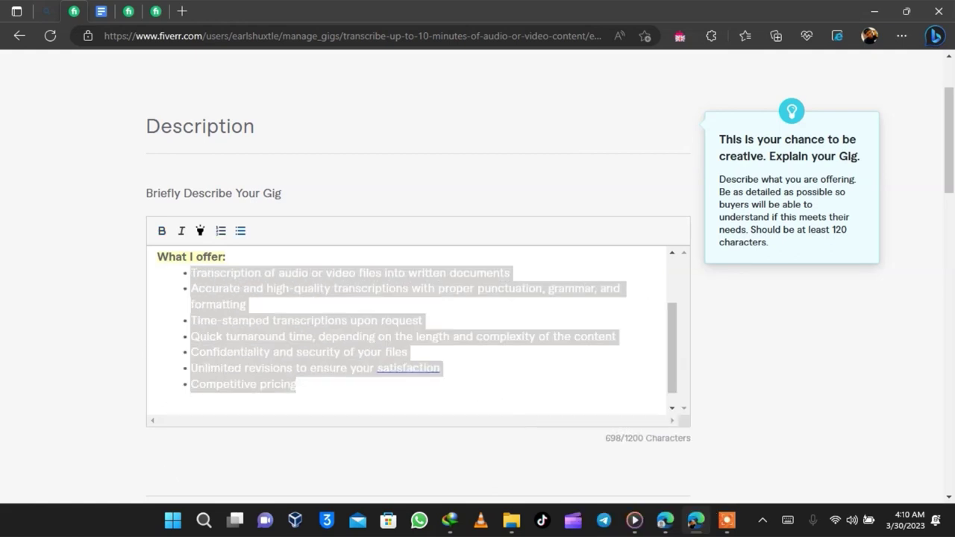
Accept the suggested full stop after "satisfaction" in the unlimited revisions bullet of the gig description.
click(158, 400)
click(409, 368)
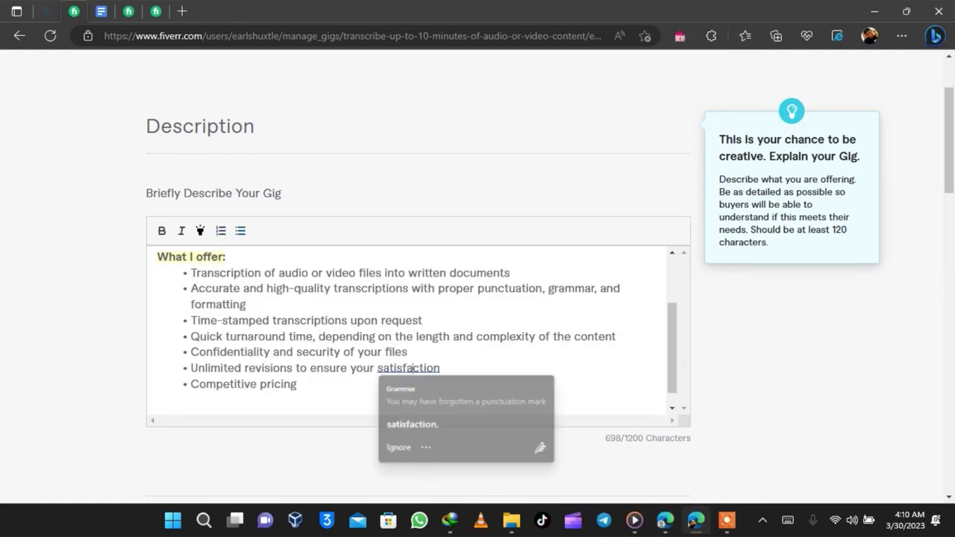
click(412, 423)
click(158, 400)
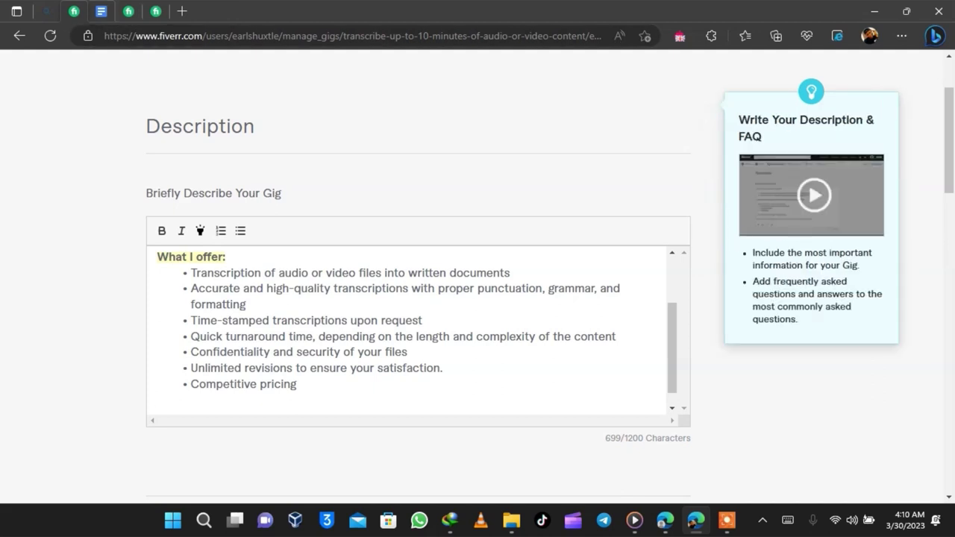
Switch to the Google Docs document and copy the text from "How I work:" through the "What I need from you:" list.
click(101, 11)
scroll(365, 299, down, 1)
drag(147, 307, 149, 452)
drag(448, 276, 231, 235)
scroll(232, 235, up, 1)
scroll(231, 235, down, 7)
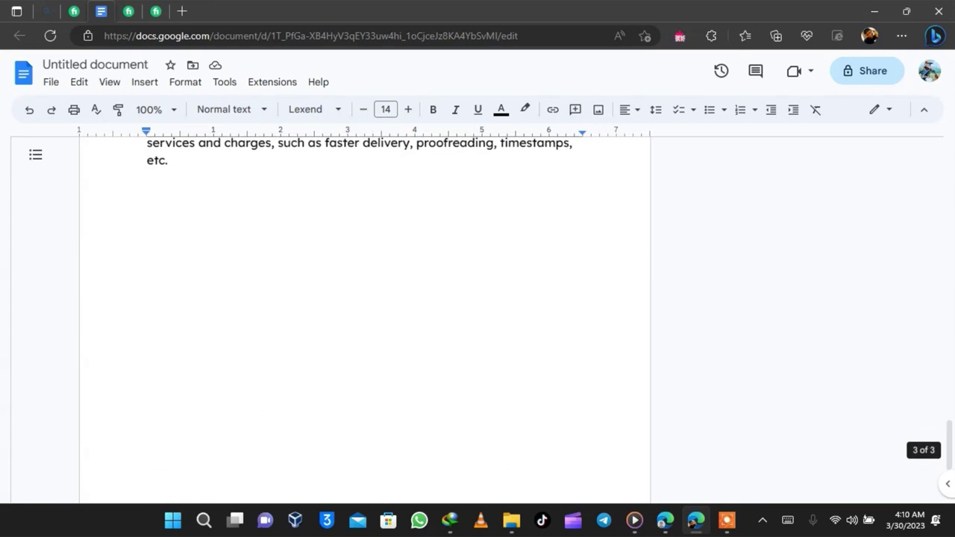
scroll(365, 313, up, 15)
right_click(418, 138)
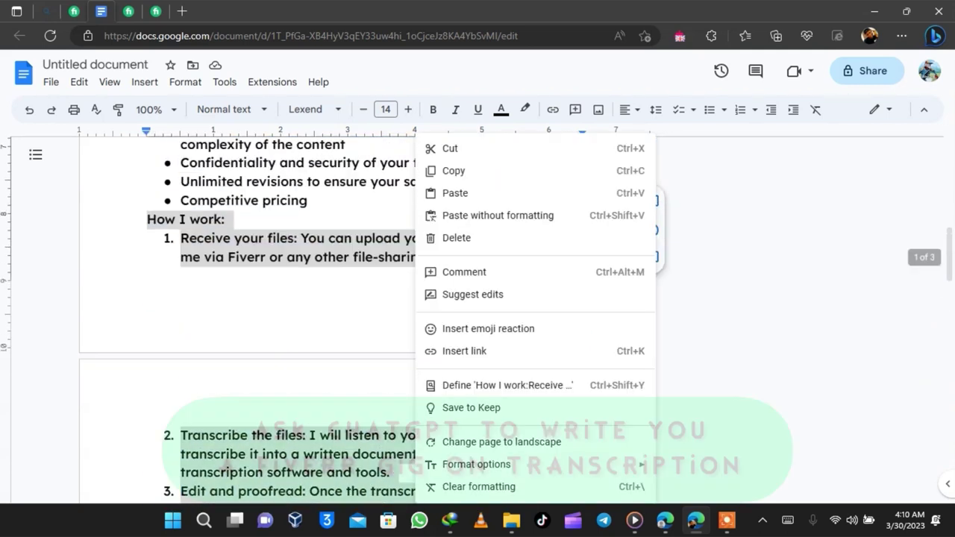
scroll(246, 313, up, 3)
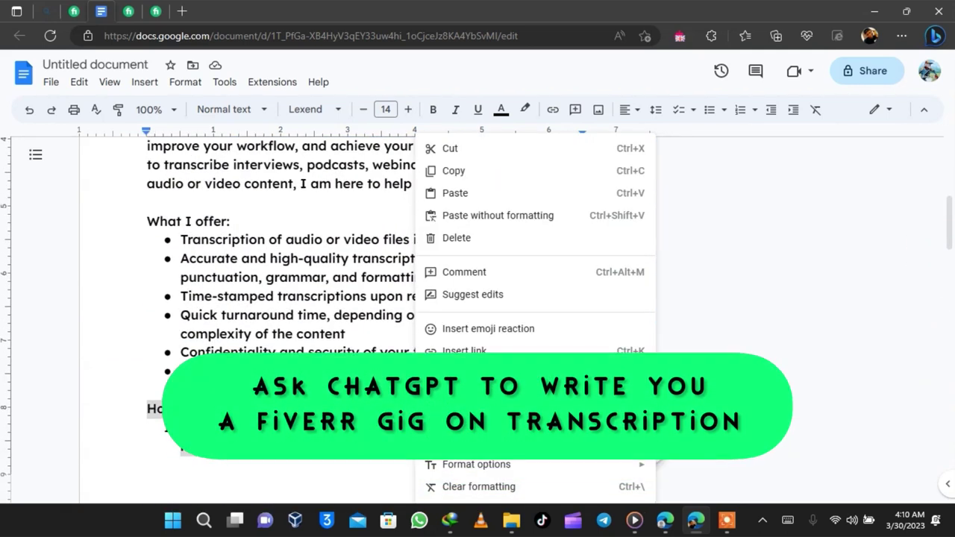
right_click(208, 425)
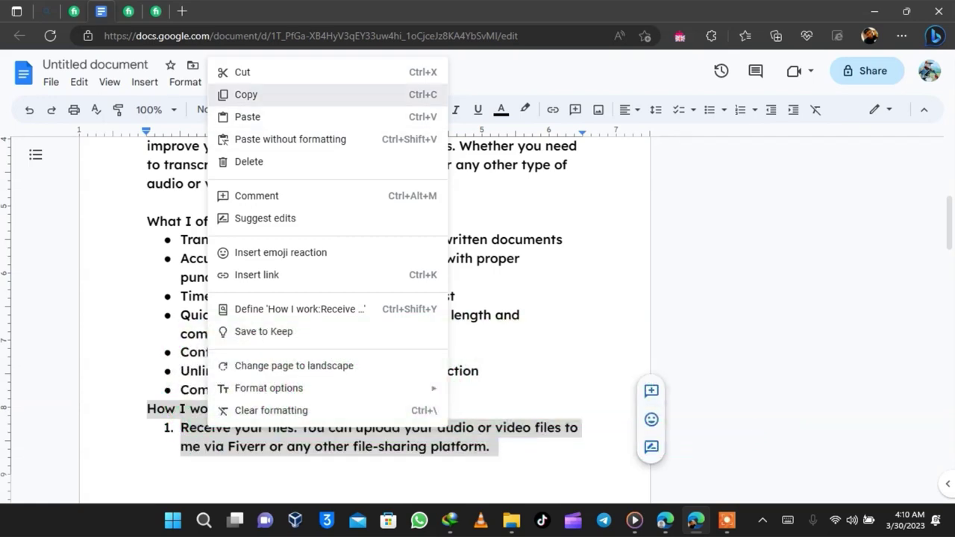
click(247, 95)
scroll(364, 321, up, 5)
scroll(364, 321, down, 17)
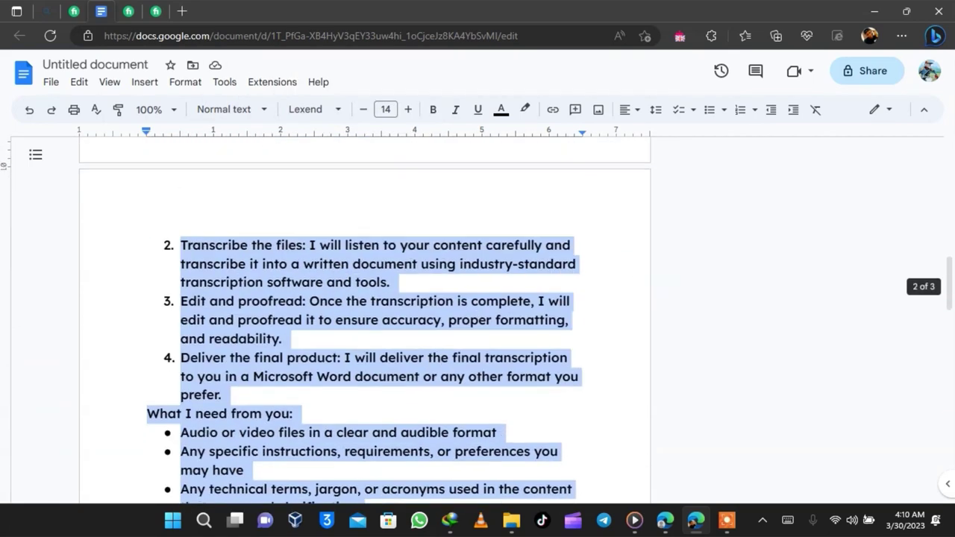
scroll(364, 321, down, 9)
scroll(364, 321, up, 5)
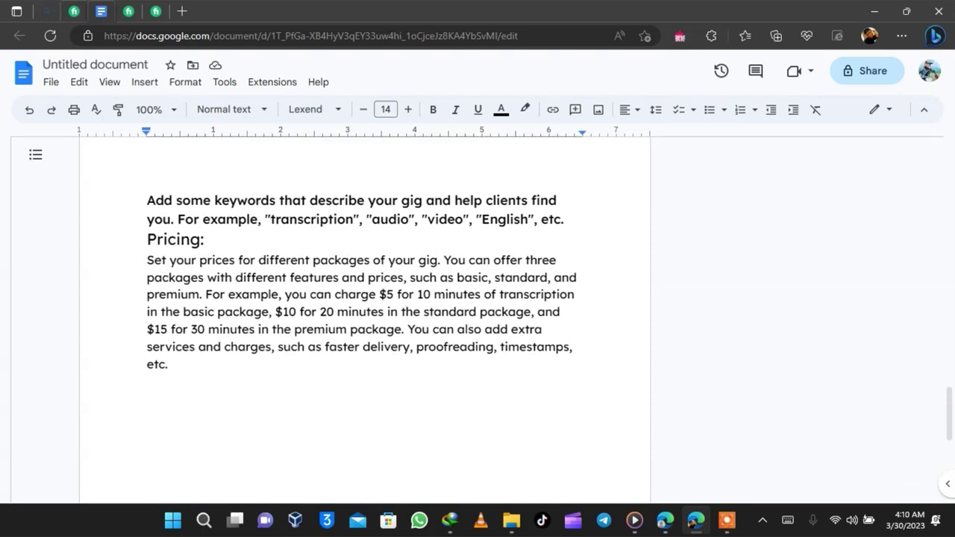
Return to the Fiverr gig and paste the copied text as plain text below the bulleted list, leaving a blank line between them.
click(74, 11)
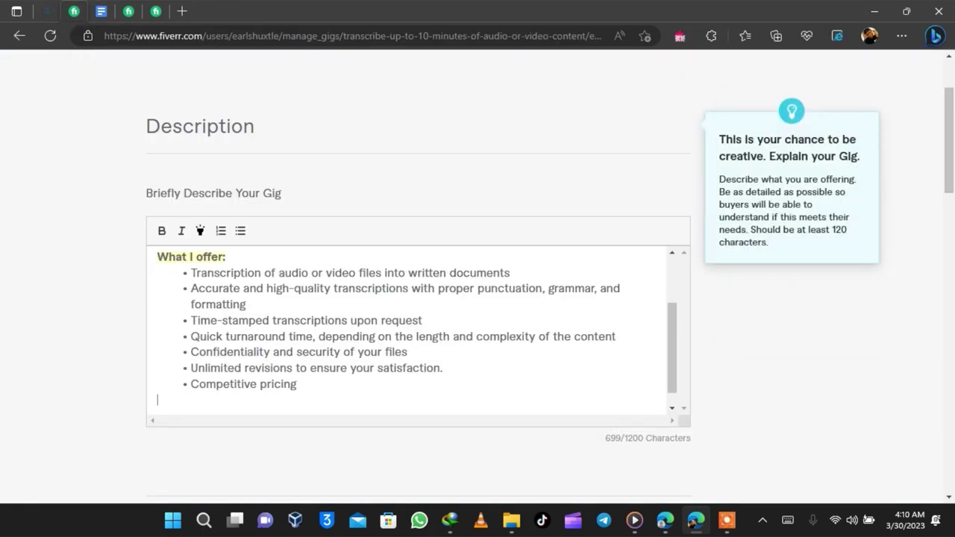
key(Return)
key(Return)
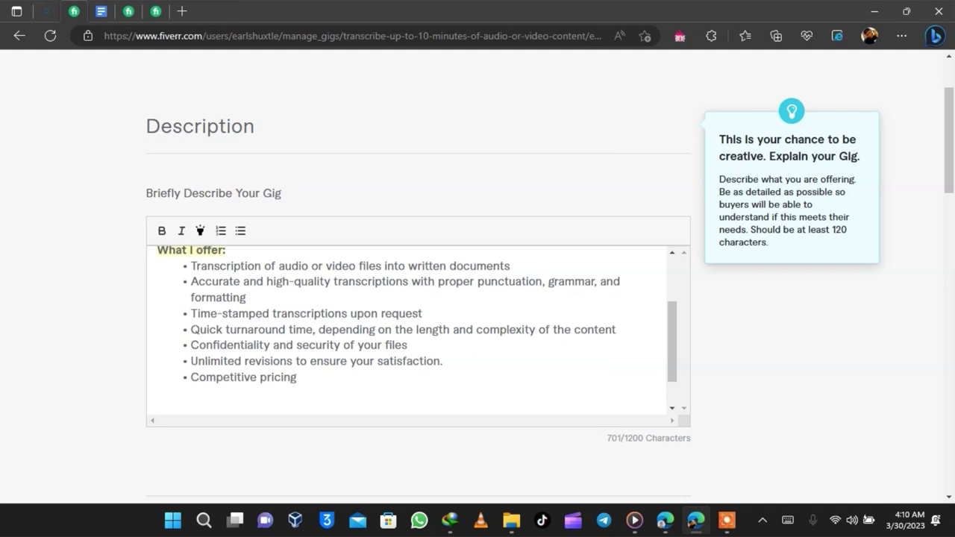
scroll(203, 366, down, 1)
right_click(203, 369)
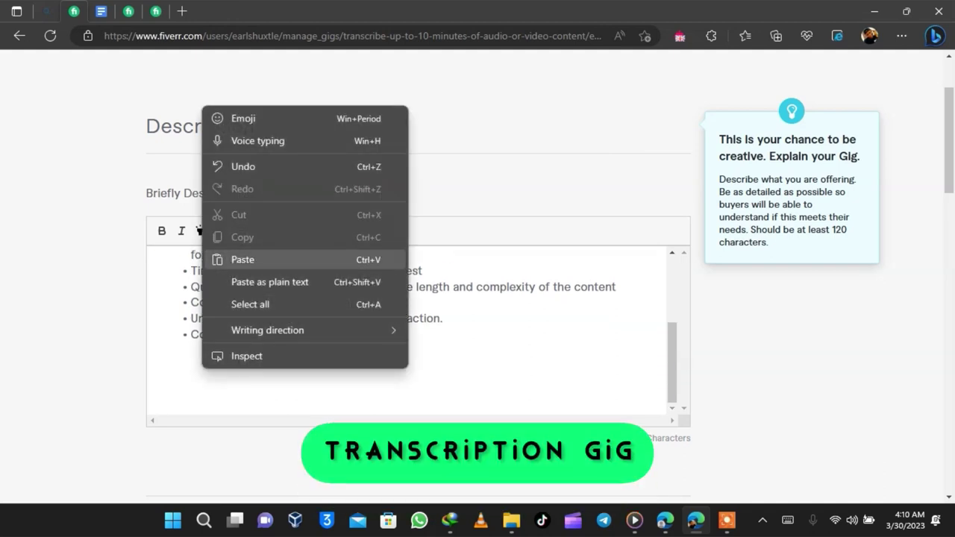
click(269, 282)
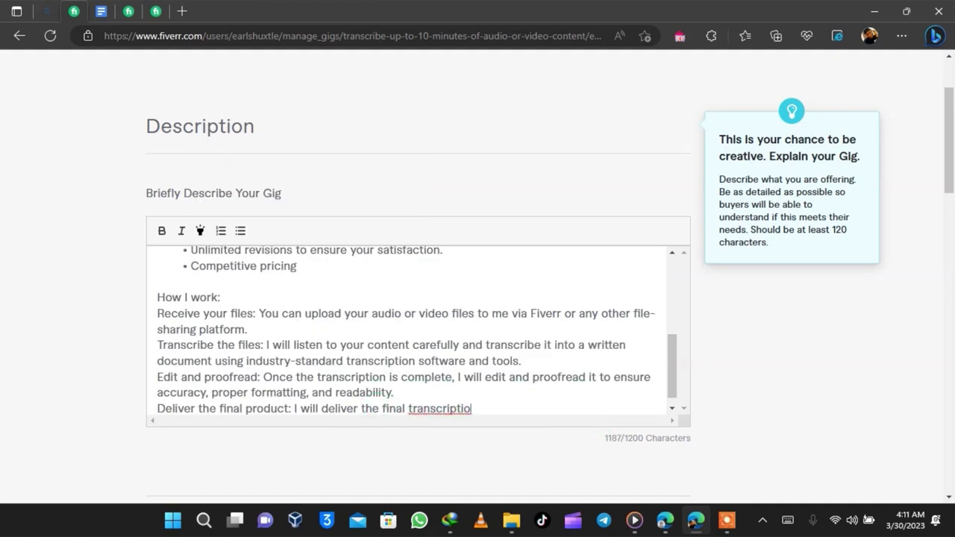
Make the heading "How I work:" in the gig description bold.
drag(157, 297, 219, 297)
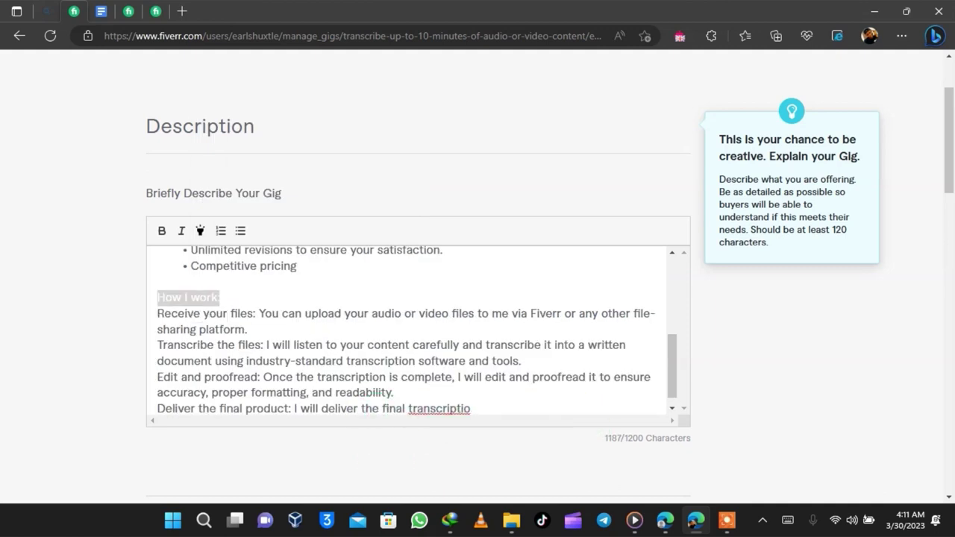
click(157, 282)
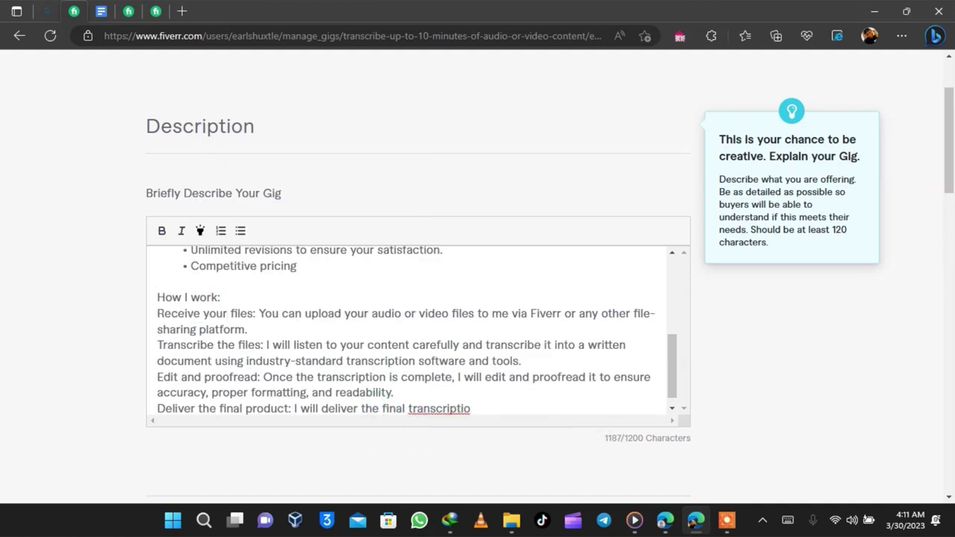
drag(158, 297, 219, 297)
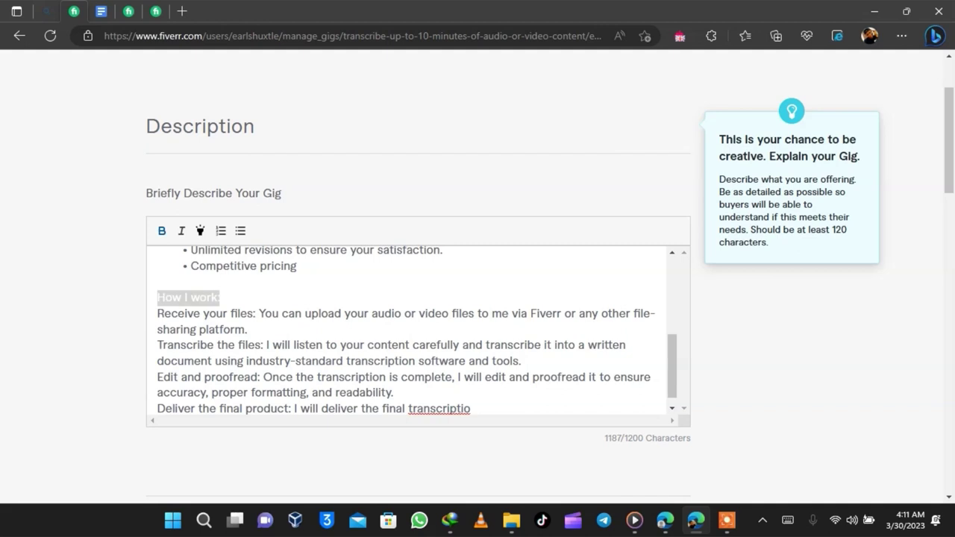
click(157, 282)
drag(157, 297, 219, 297)
click(158, 282)
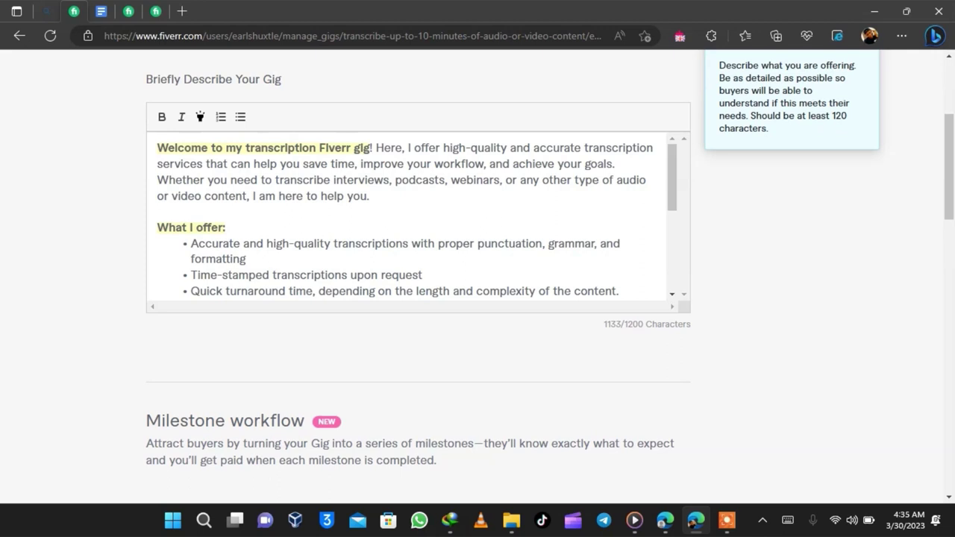
Review the finished gig description, leave the FAQ empty, and save to continue to the Requirements stage.
scroll(417, 216, down, 2)
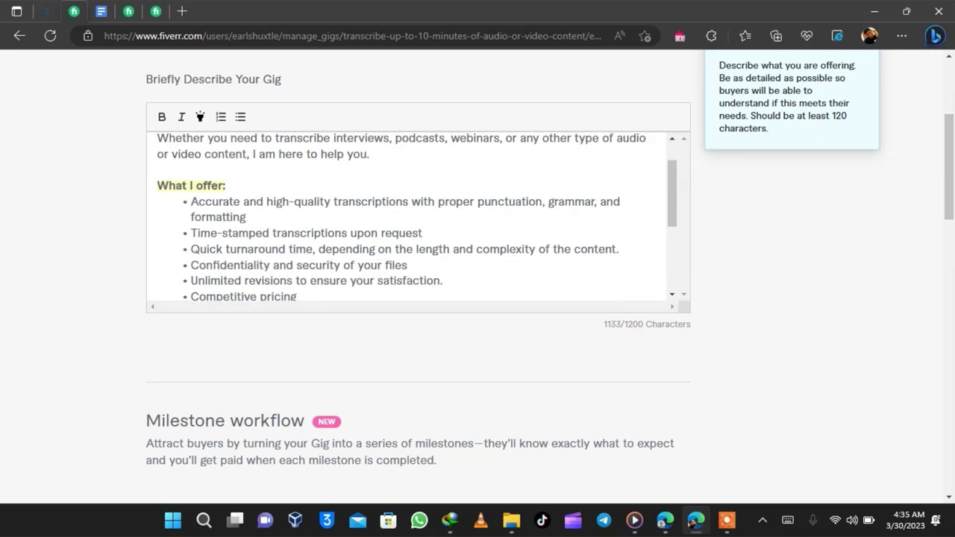
scroll(418, 217, down, 2)
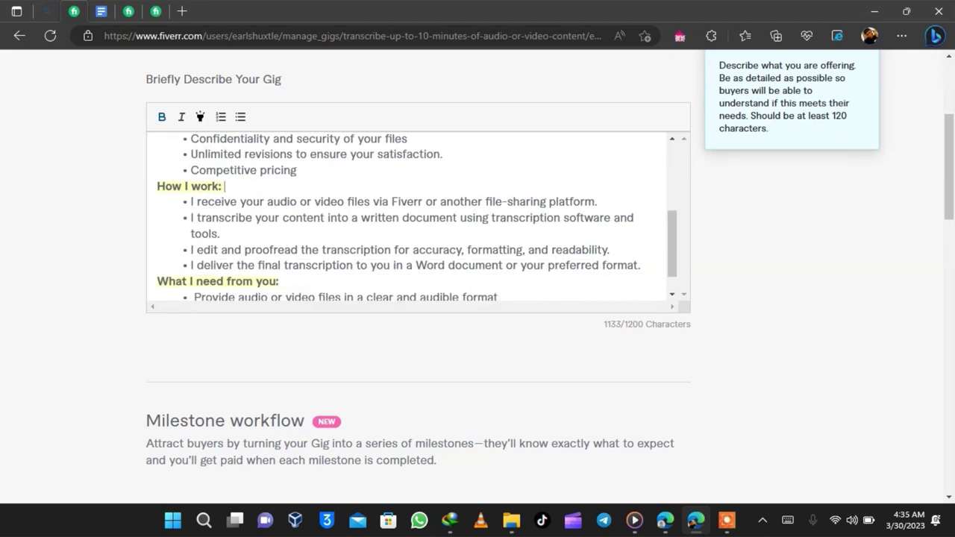
drag(598, 202, 425, 202)
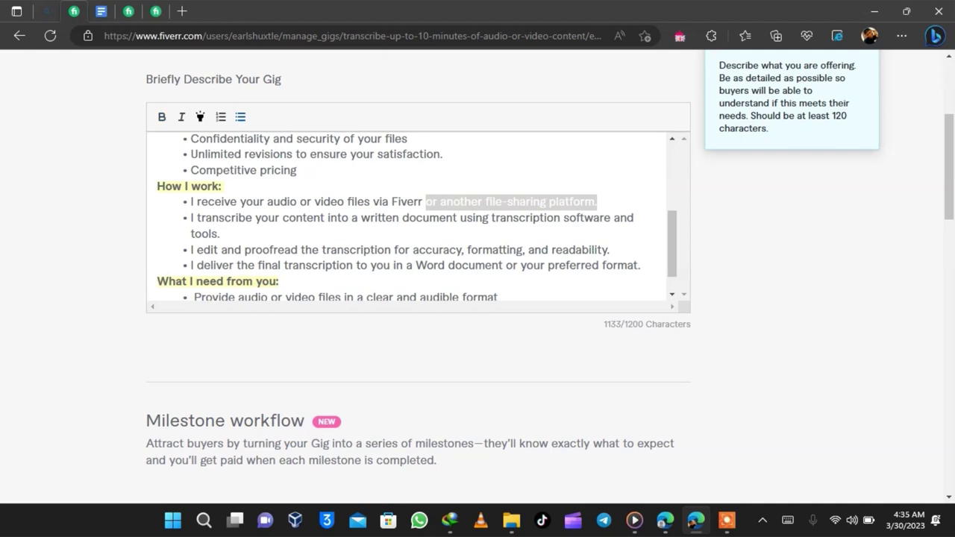
click(425, 202)
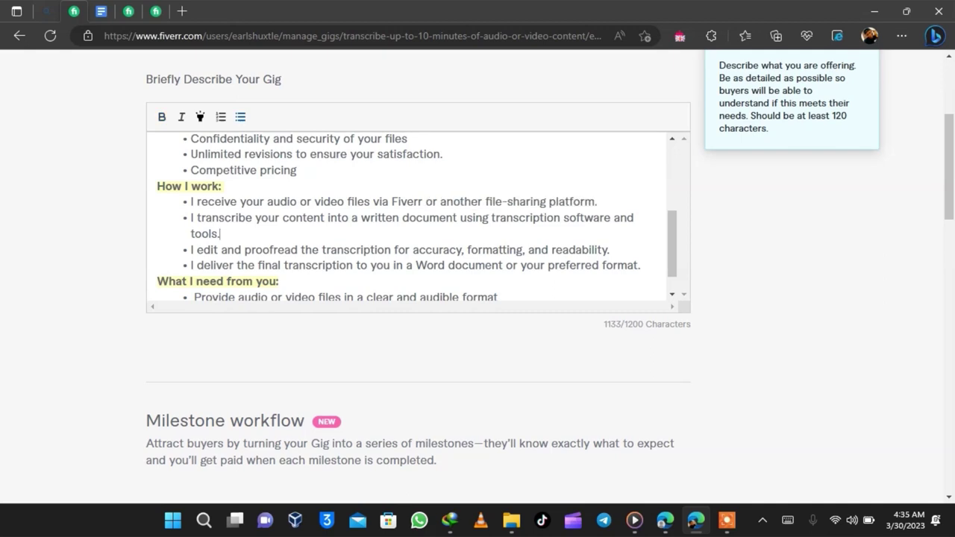
scroll(418, 217, down, 2)
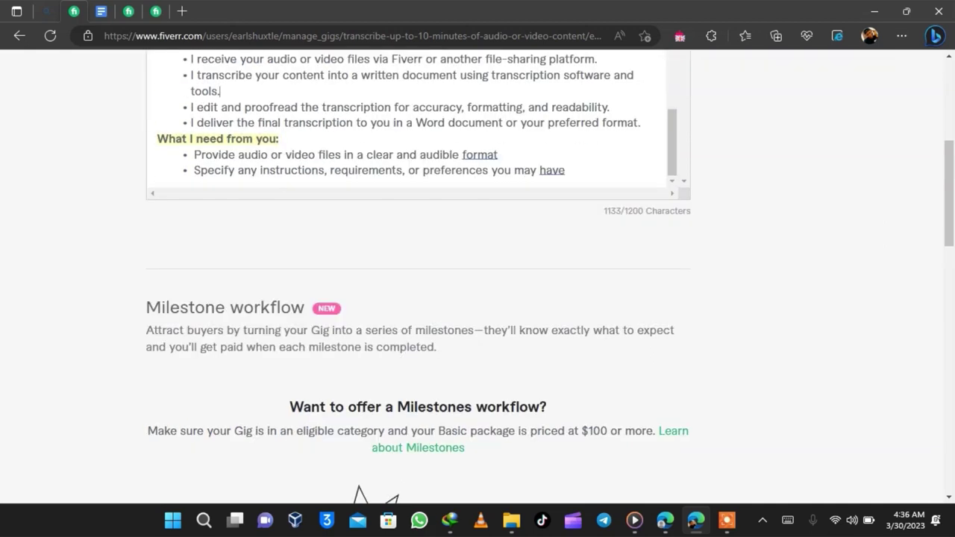
scroll(417, 217, down, 8)
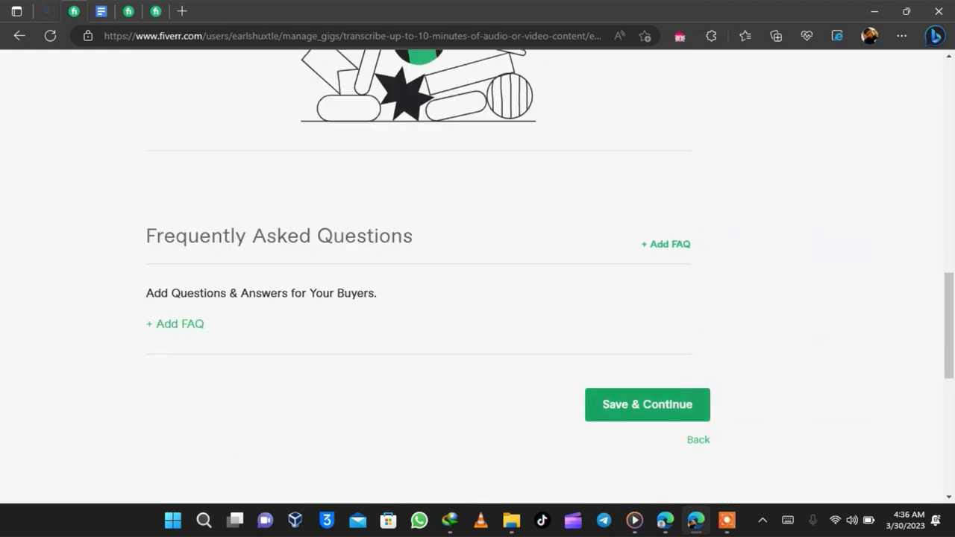
click(648, 405)
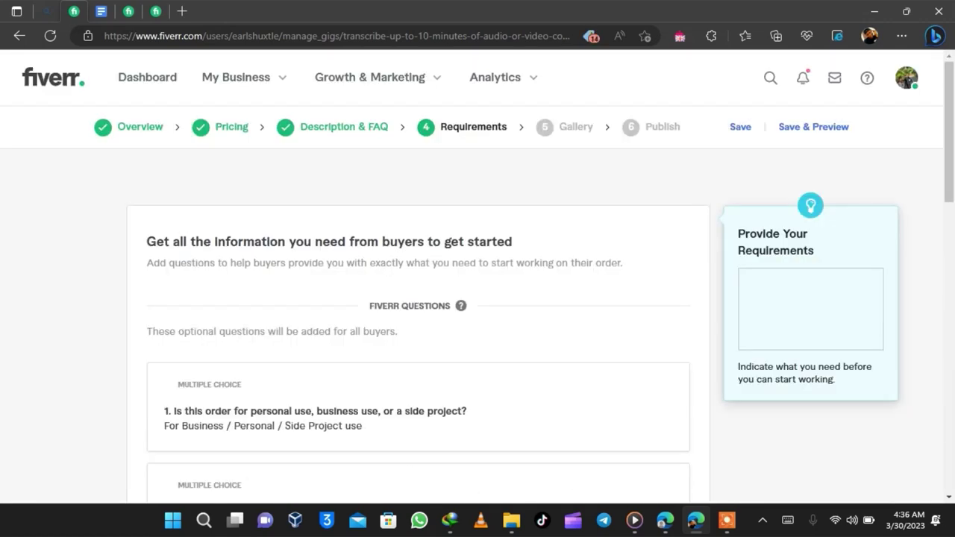
Start a new required question for buyers in the Your Questions section, below the optional Fiverr questions.
scroll(478, 299, down, 2)
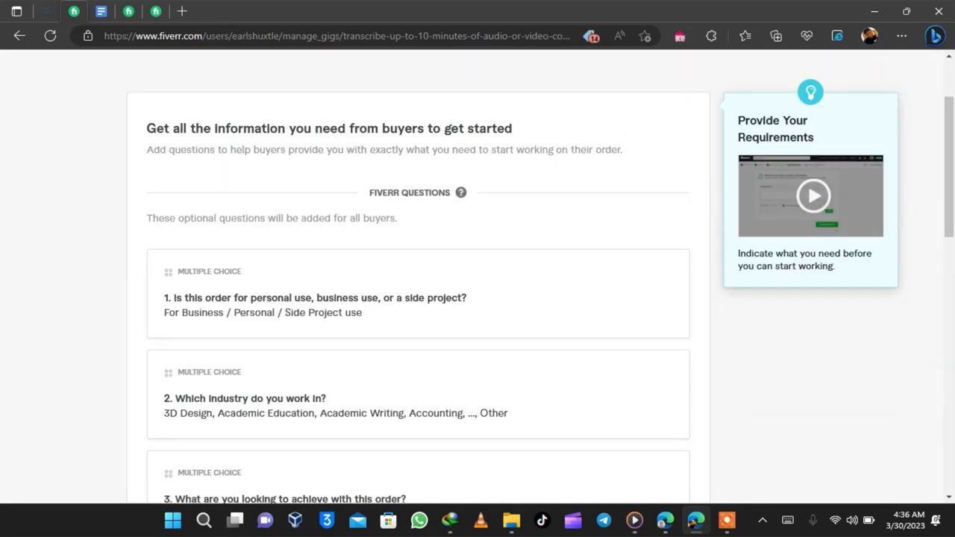
scroll(477, 298, down, 2)
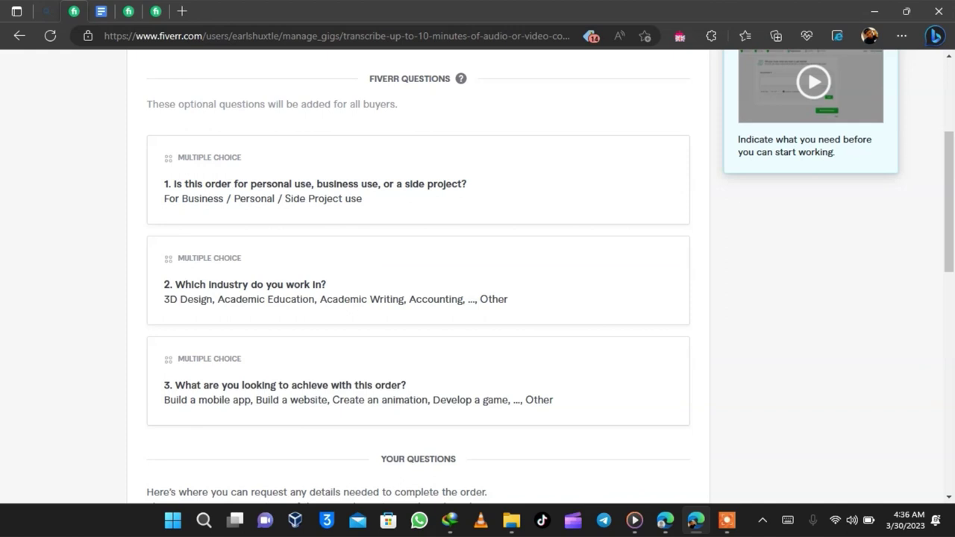
scroll(478, 299, up, 1)
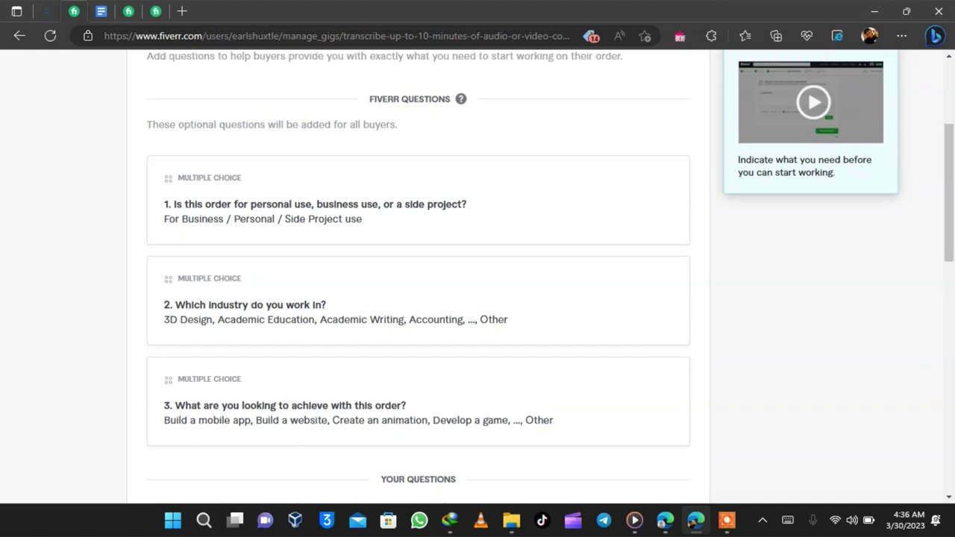
scroll(478, 299, down, 2)
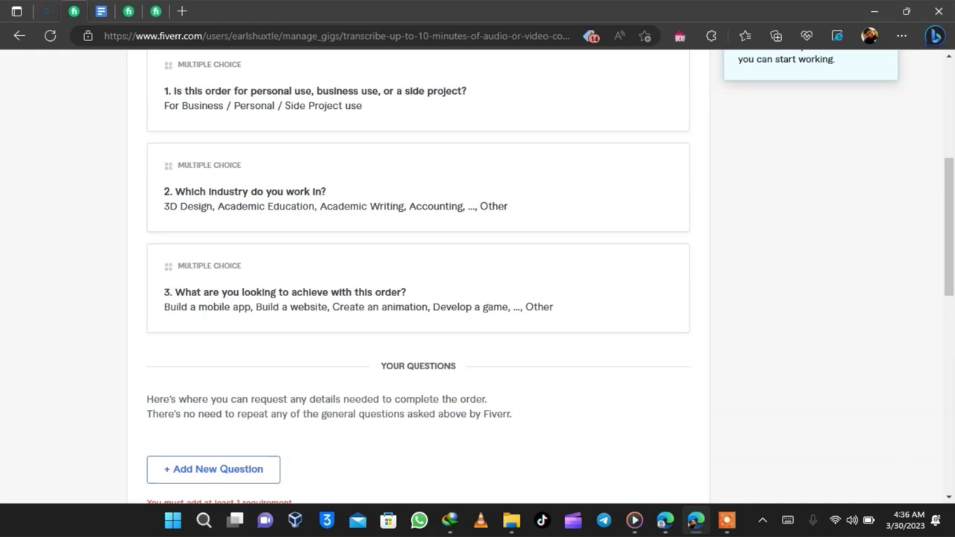
scroll(478, 298, down, 2)
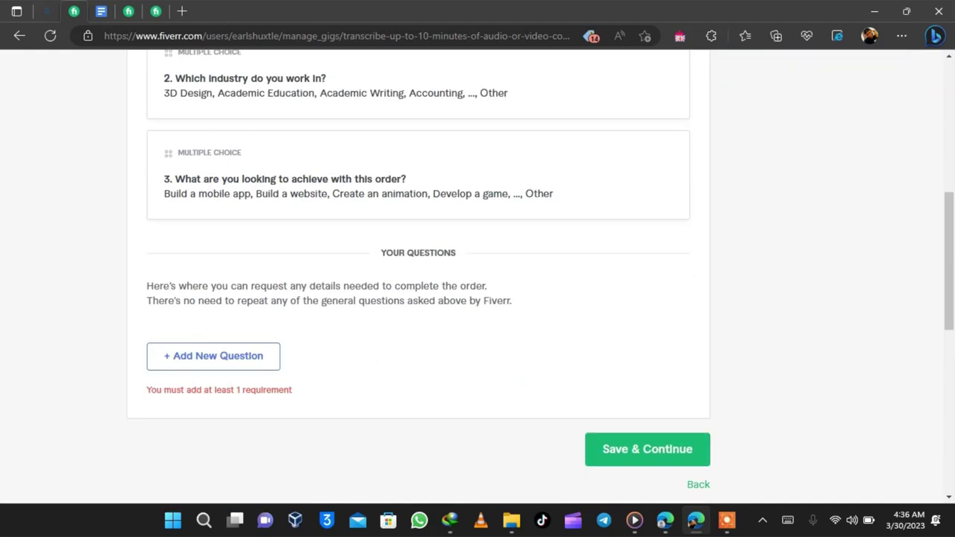
scroll(213, 336, down, 1)
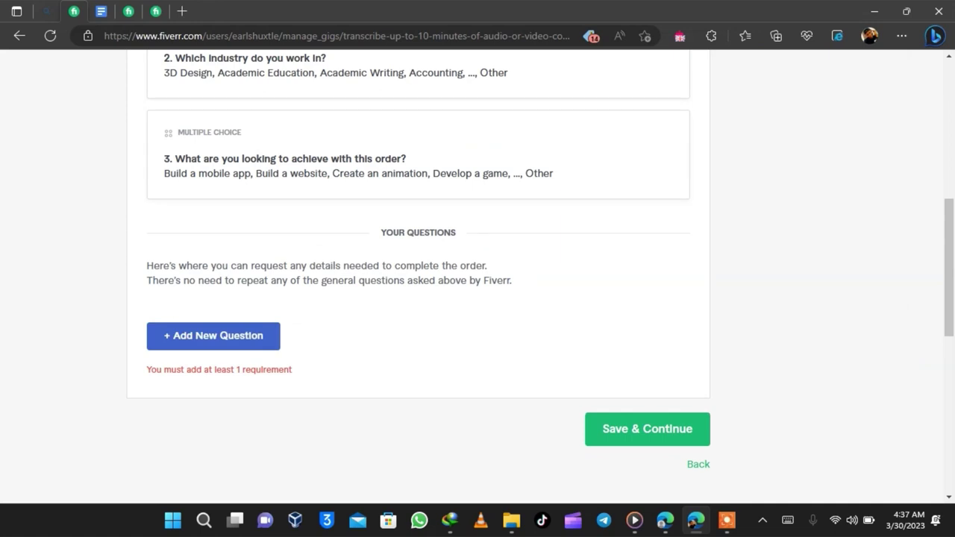
click(214, 336)
click(298, 399)
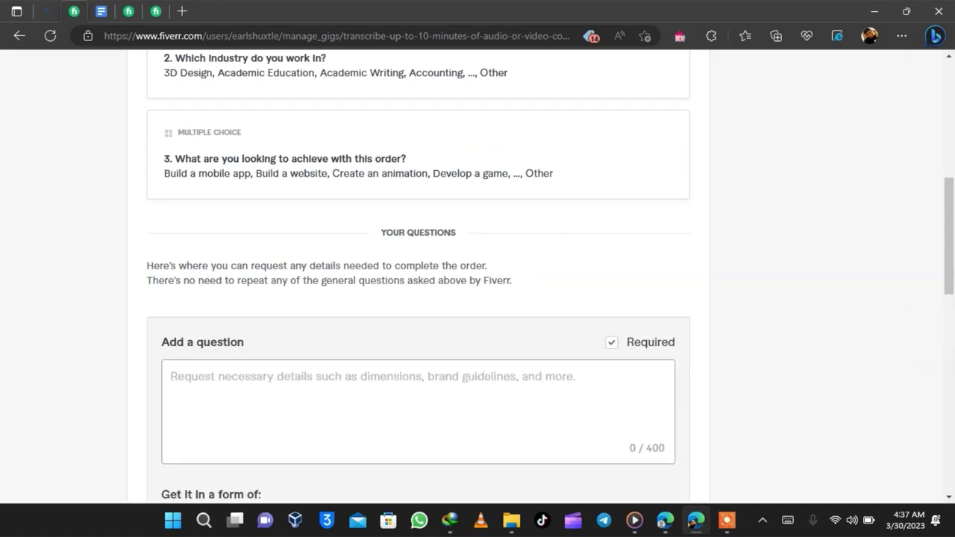
scroll(478, 299, down, 2)
Try Attachment as the new question's answer form and set it back to Free text.
click(248, 412)
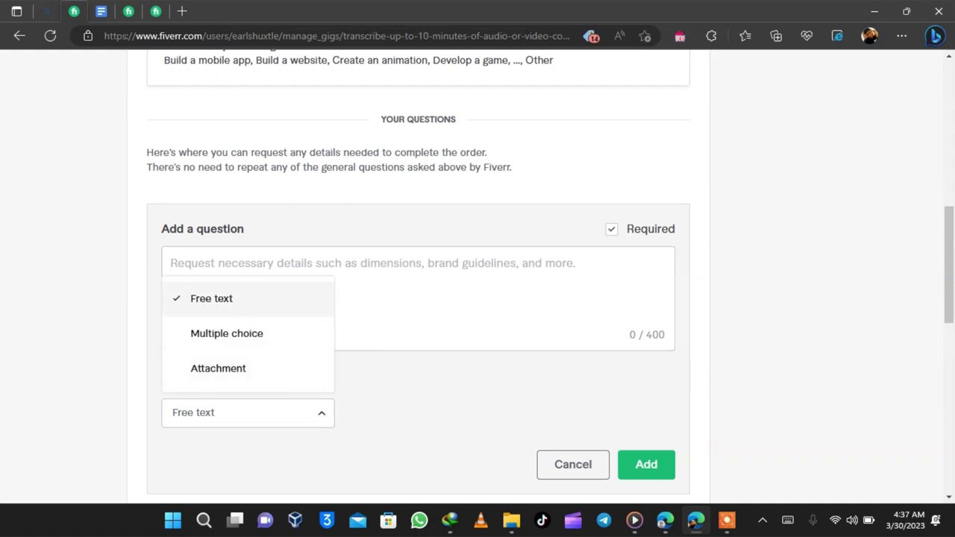
click(403, 299)
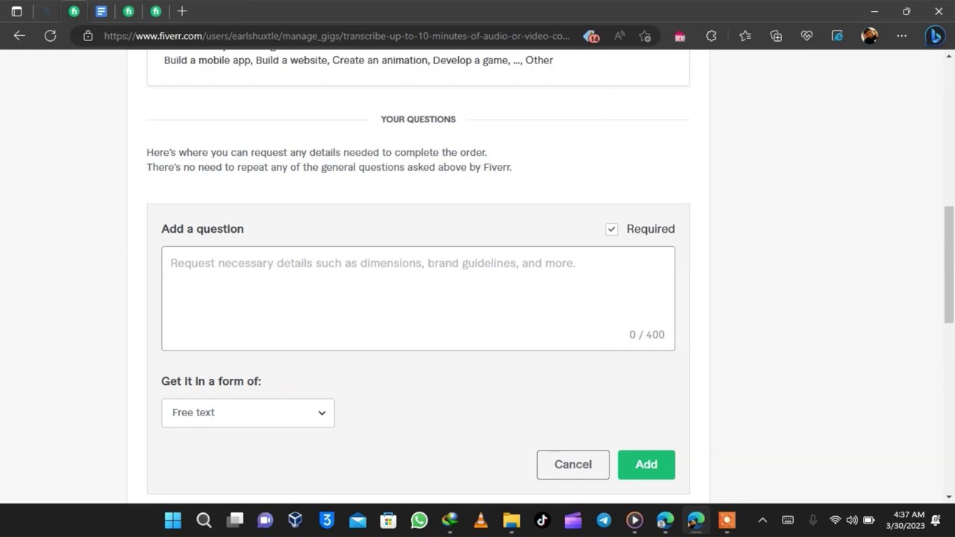
click(231, 413)
click(223, 370)
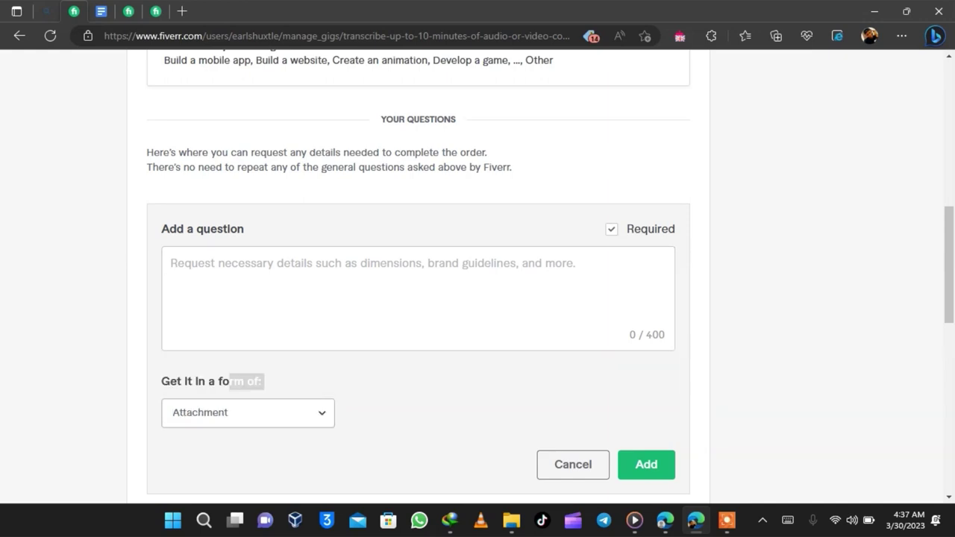
click(229, 382)
click(248, 413)
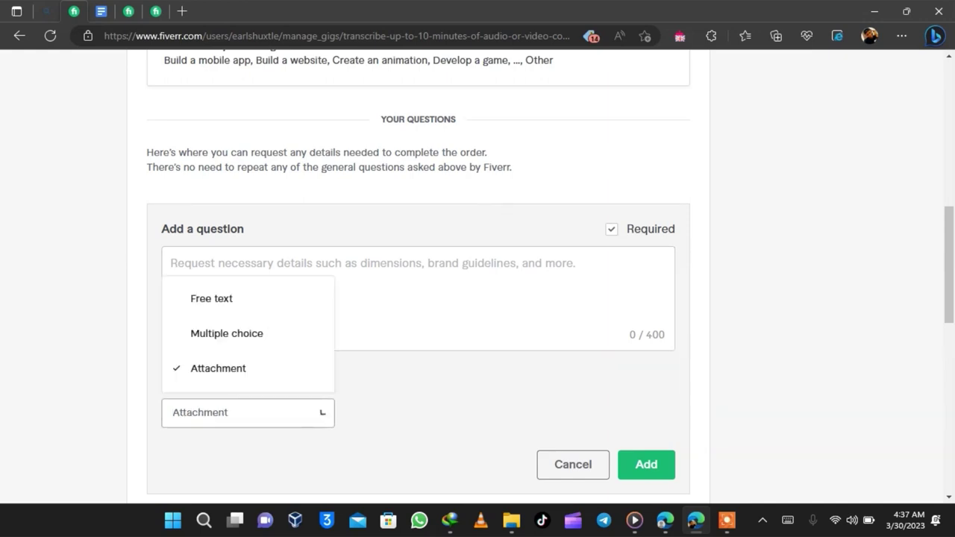
click(213, 299)
Paste the "What I need from you:" list as the question text and end the technical terms item with a period.
right_click(259, 276)
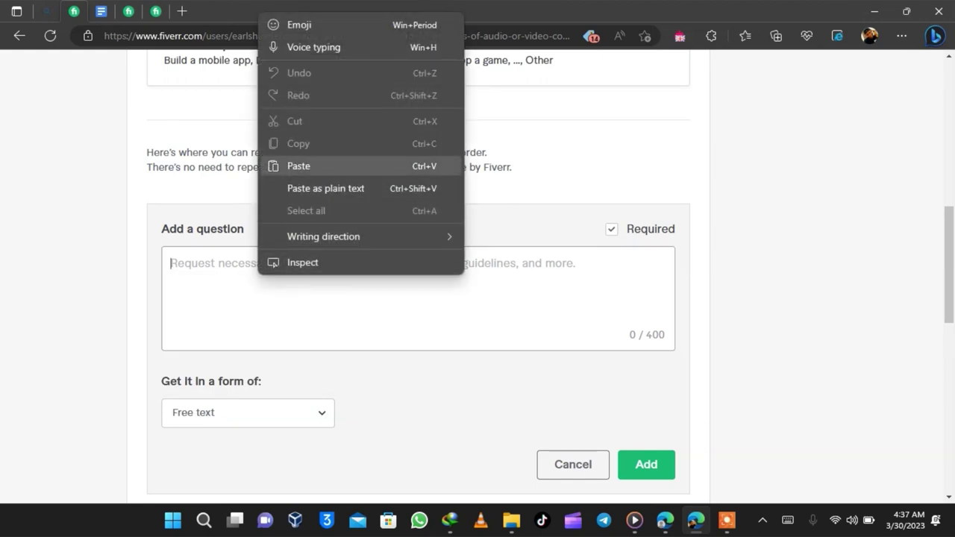
click(298, 165)
scroll(655, 335, up, 1)
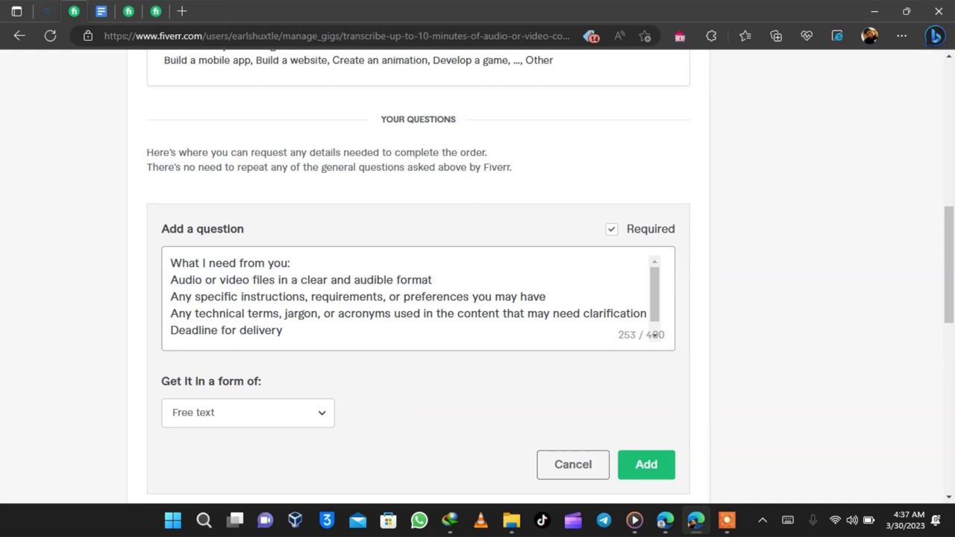
scroll(655, 335, down, 1)
click(647, 300)
text(.)
Number the four items under "What I need from you:" as 1. to 4. in the question text.
scroll(418, 299, up, 1)
click(171, 271)
text(1.)
key(Down)
key(Home)
text(2)
key(Down)
key(Home)
text(3.)
key(Down)
key(Home)
text(4.)
key(Up)
key(Up)
key(Up)
key(Home)
text(.)
scroll(655, 336, up, 1)
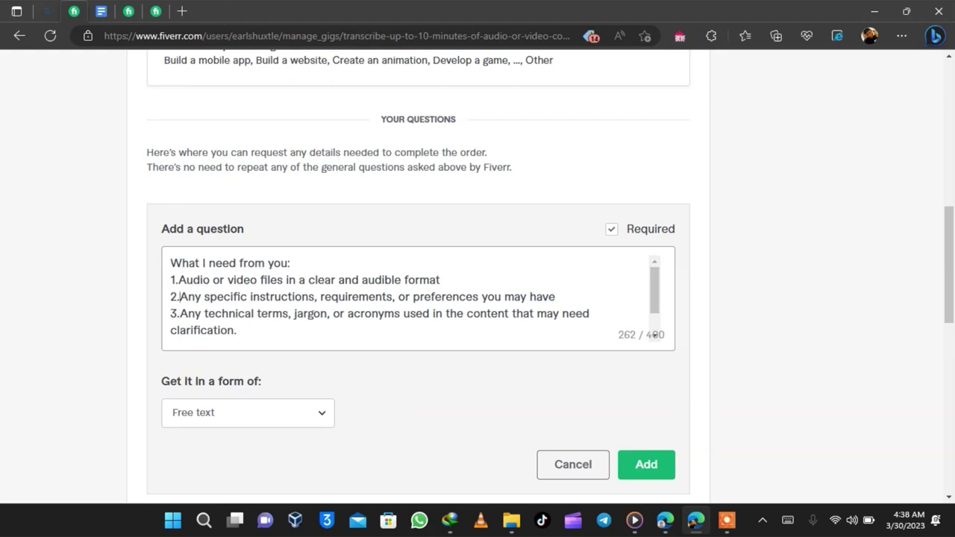
Add the free-text question to the gig requirements and save to continue to the gig image stage.
scroll(655, 336, down, 1)
click(646, 464)
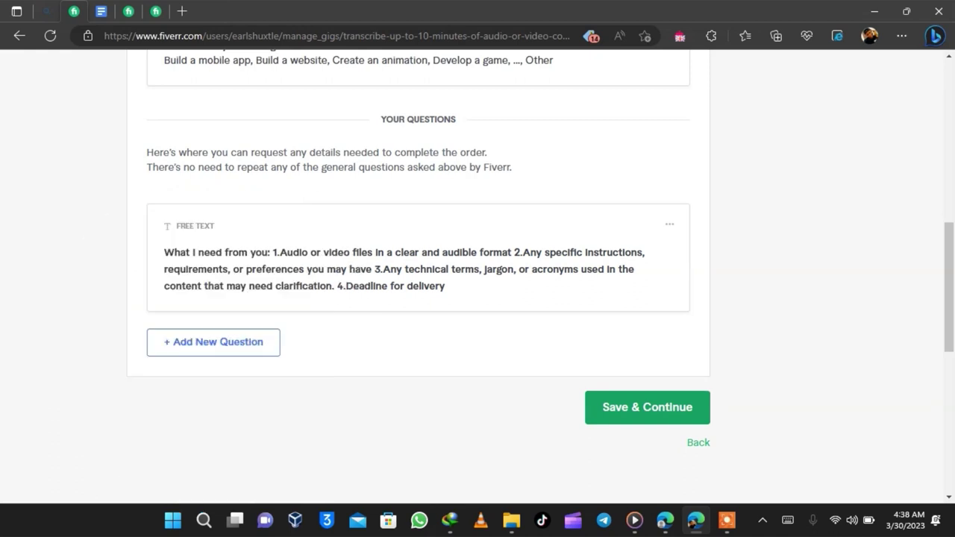
click(647, 407)
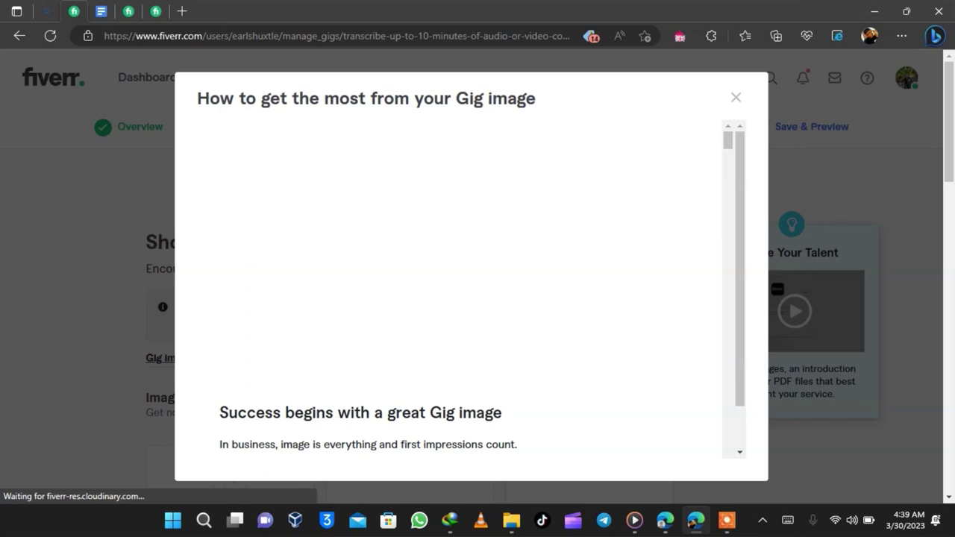
Skim the guide on getting the most from the gig image and close it.
scroll(462, 299, down, 6)
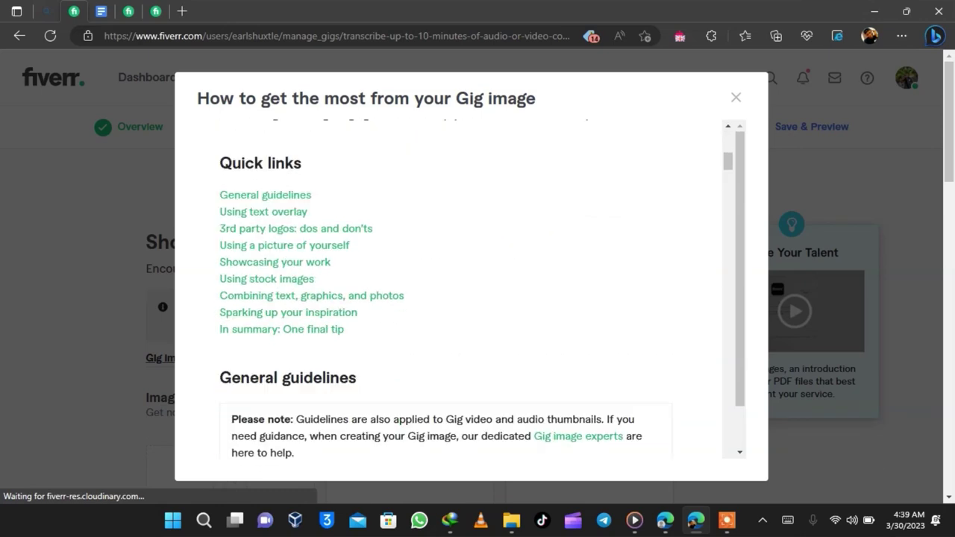
scroll(463, 299, down, 3)
click(736, 97)
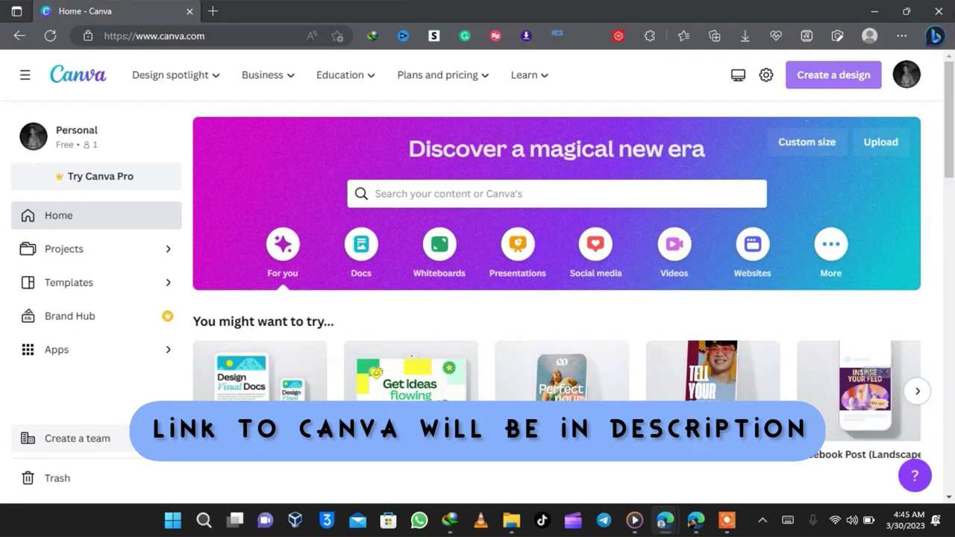
In Canva, create a YouTube Thumbnail design (1280 × 720 px) and search its templates for "transcription".
click(834, 75)
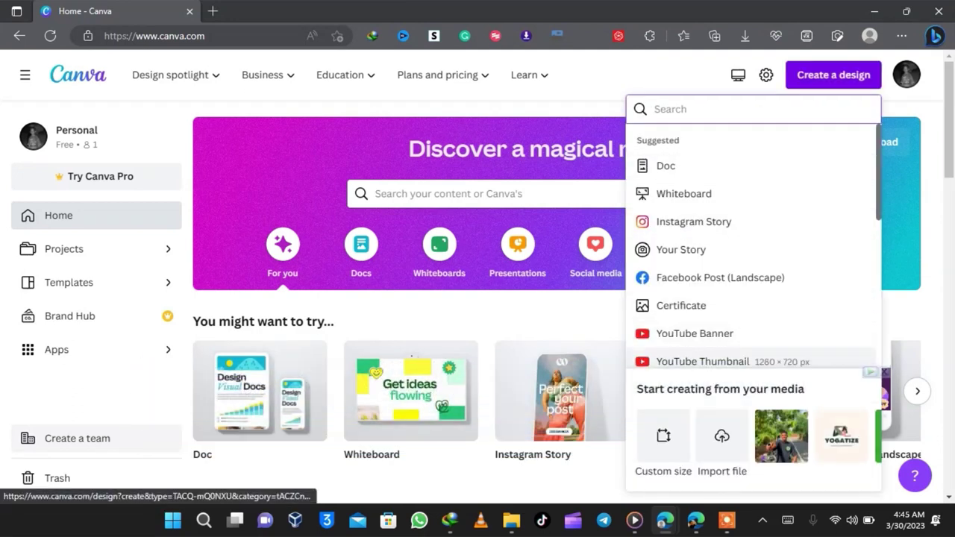
click(703, 361)
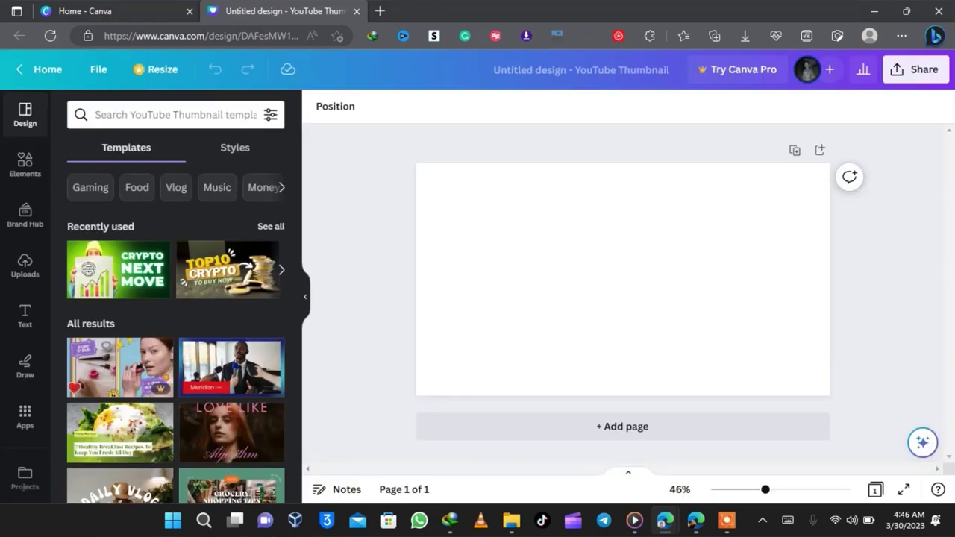
click(164, 115)
text(transcrition)
right_click(127, 115)
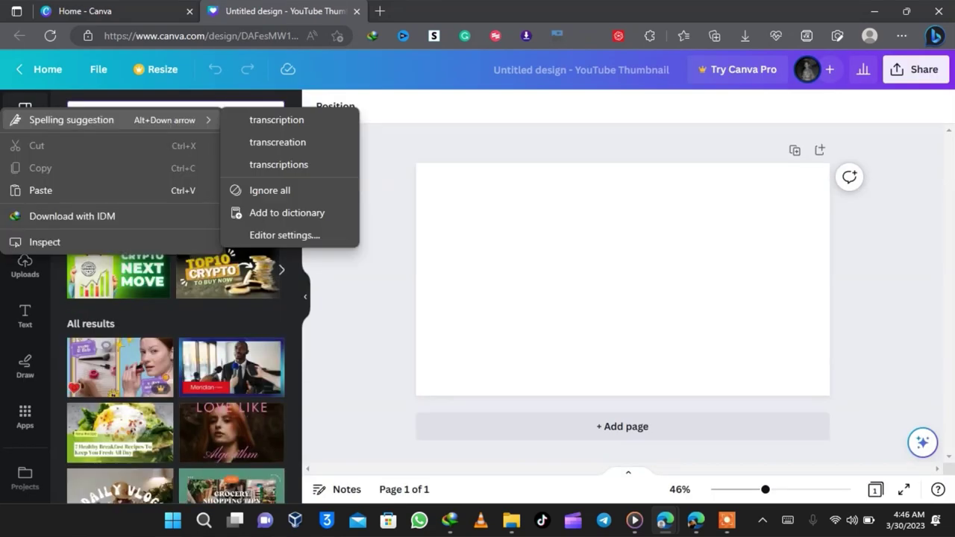
click(276, 119)
Place the document-and-microphone icon on the blank thumbnail and choose the recently used green "Crypto Next Move" template.
click(151, 306)
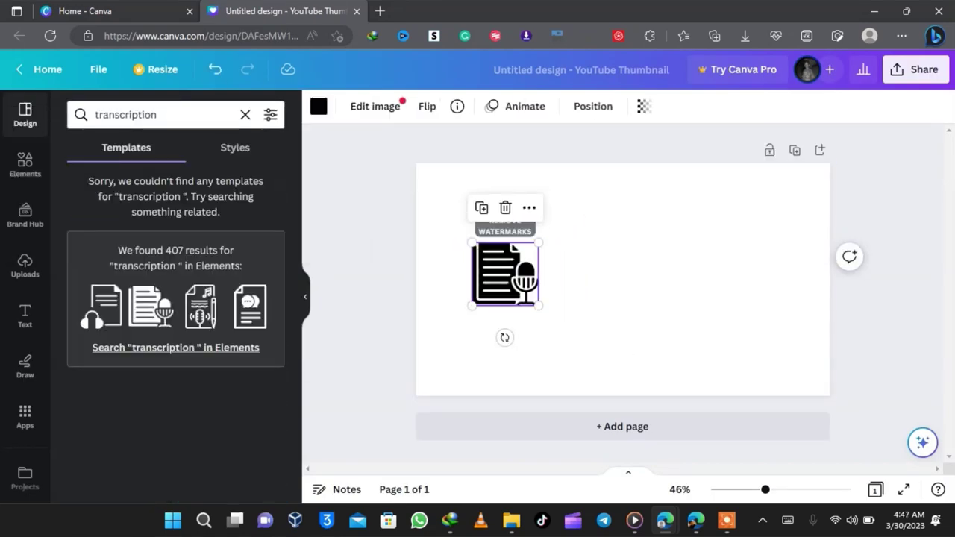
click(175, 348)
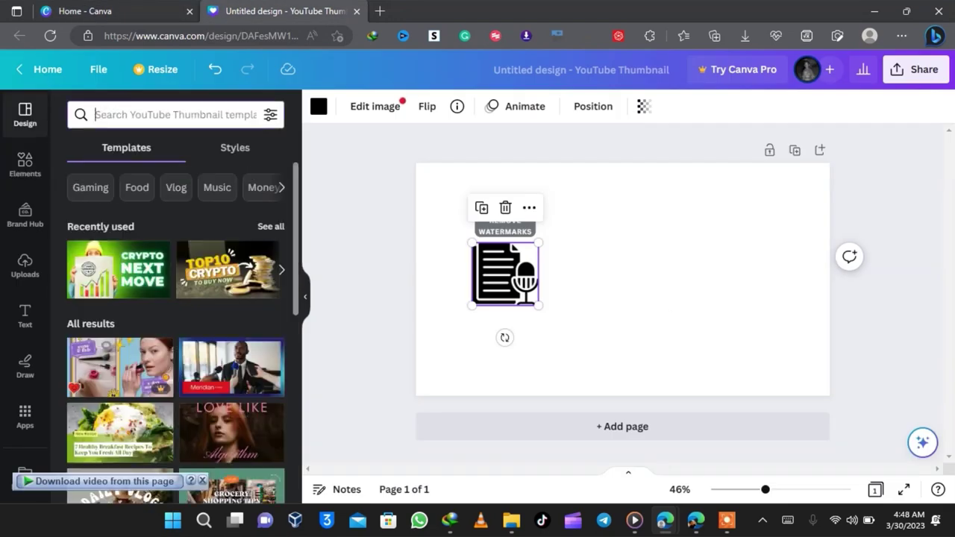
click(118, 270)
click(680, 272)
mouse_move(507, 344)
mouse_down()
mouse_move(508, 276)
mouse_move(508, 343)
mouse_up()
click(501, 277)
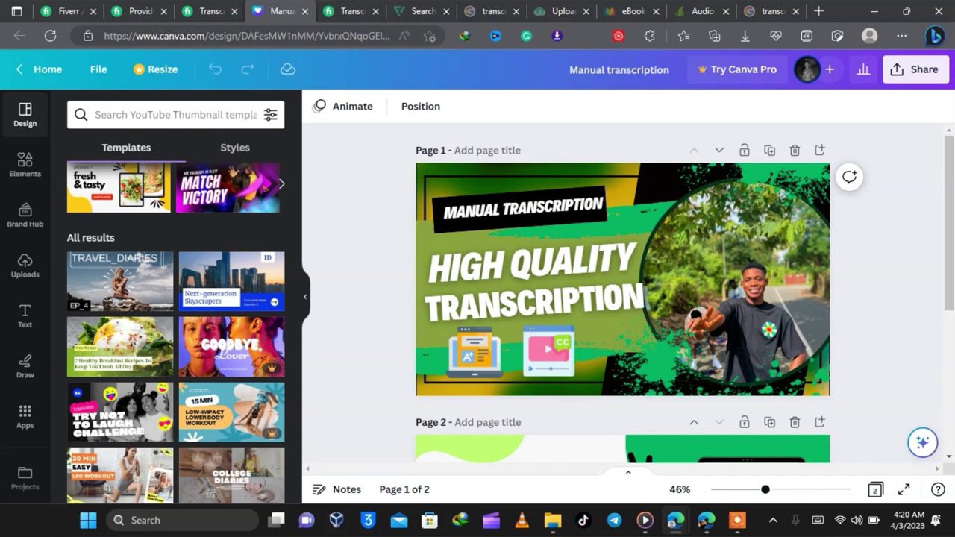
Switch to the Fiverr gig page and answer No to "Are you a U.S. person?" in the Form W-9 check.
click(706, 520)
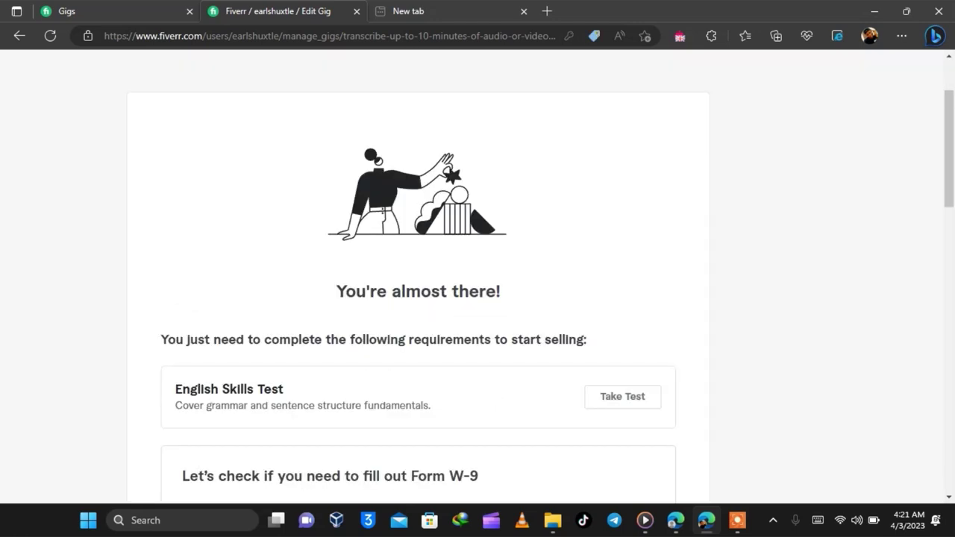
scroll(418, 276, down, 3)
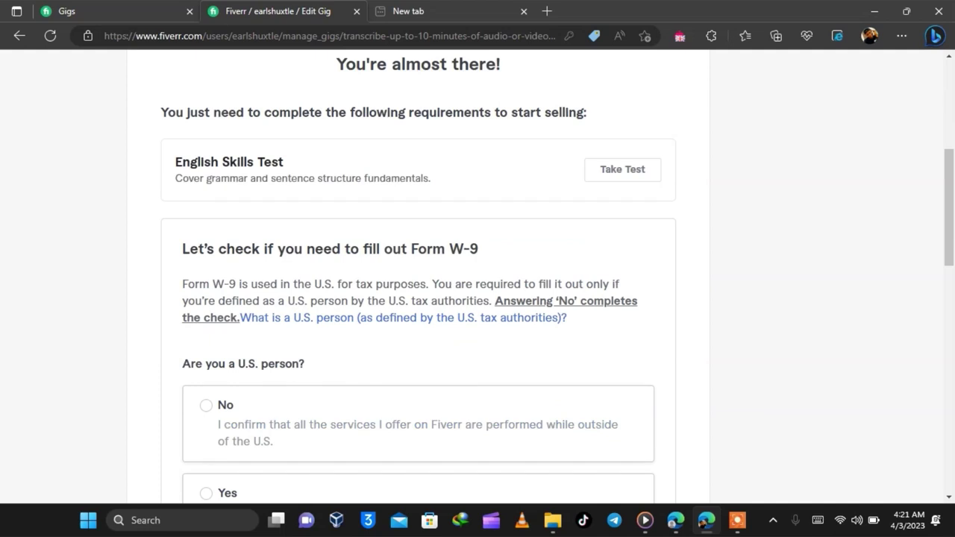
scroll(418, 276, down, 2)
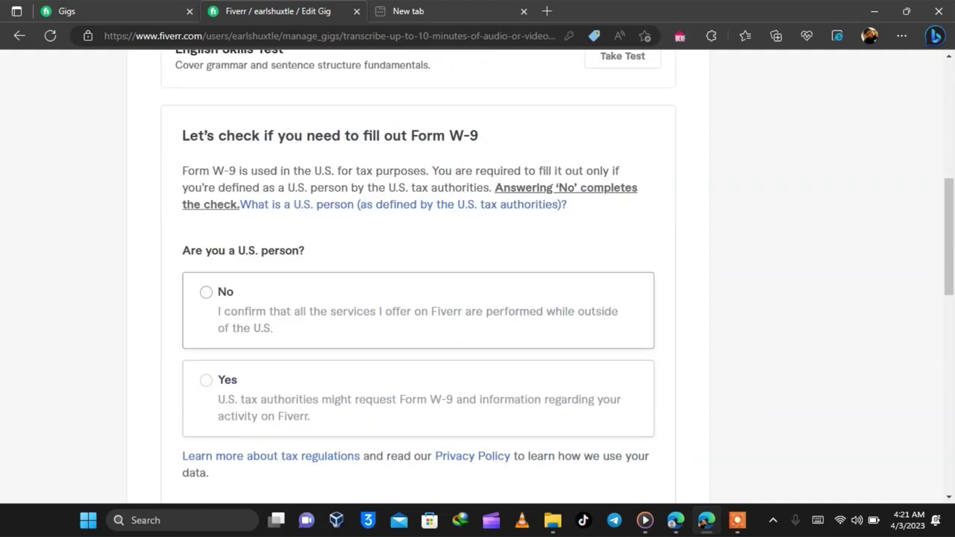
click(206, 292)
scroll(418, 276, down, 2)
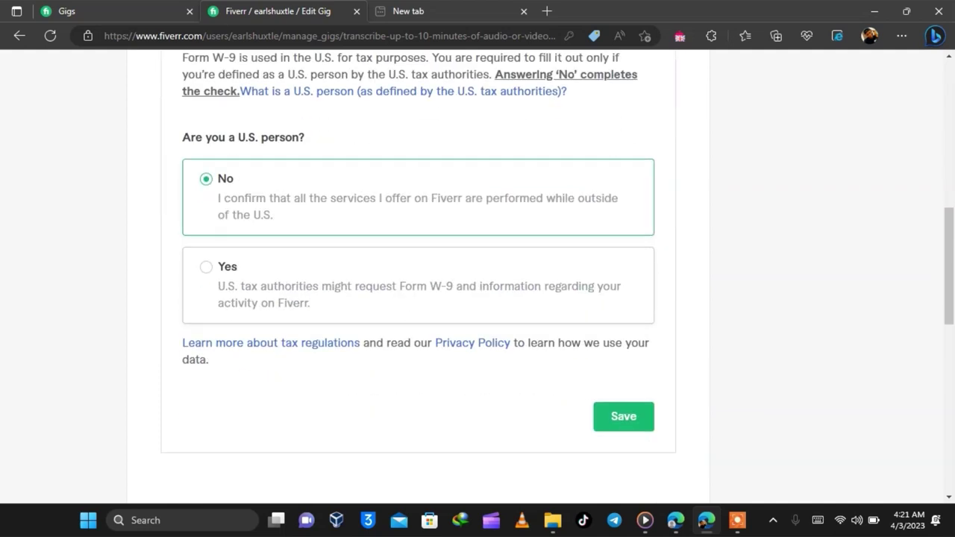
Open the English Skills Test, read through its syllabus, duration and instructions, and start the test.
scroll(418, 276, up, 4)
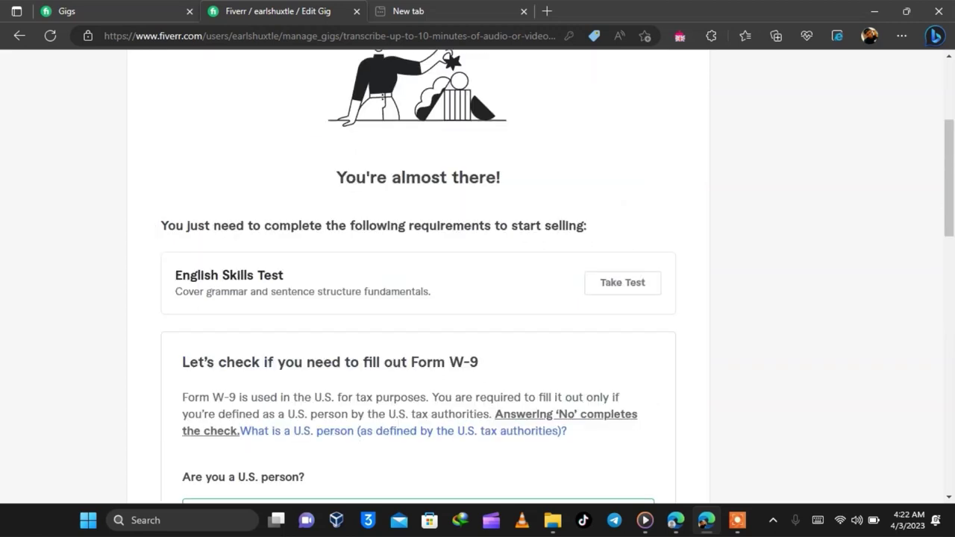
click(622, 283)
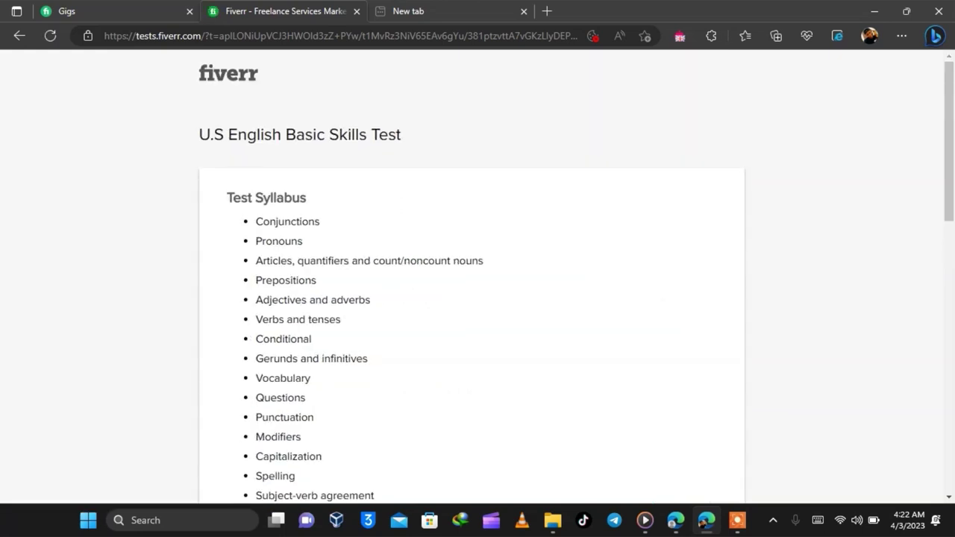
scroll(478, 276, down, 2)
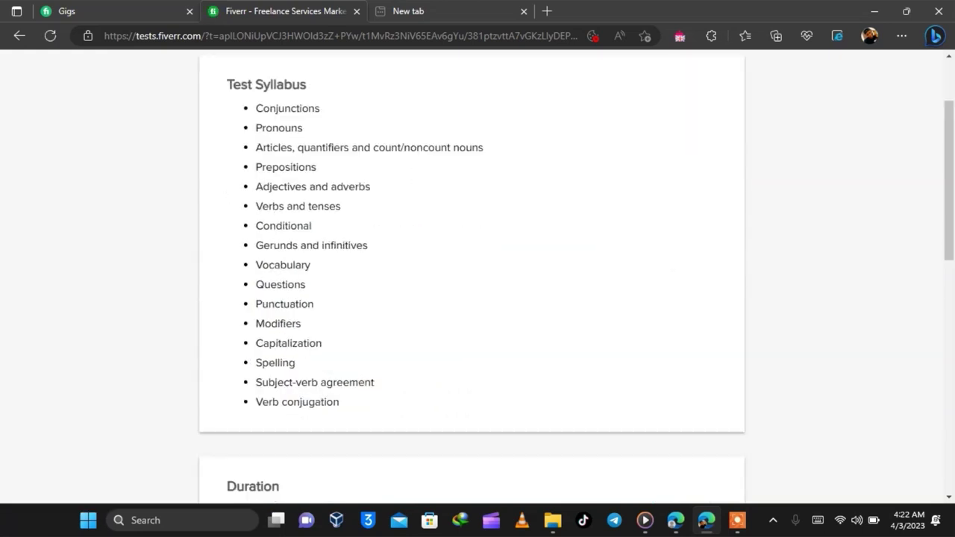
scroll(477, 276, down, 3)
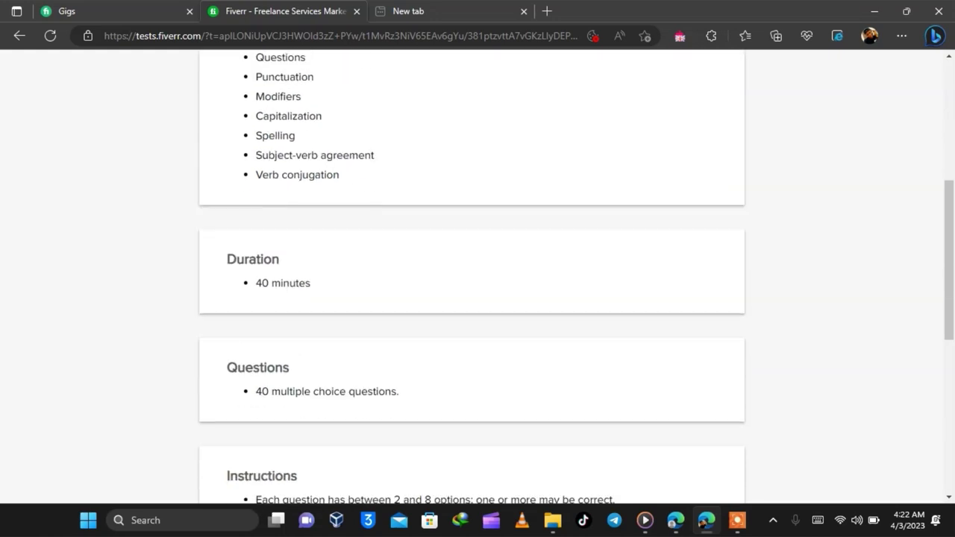
scroll(477, 277, down, 2)
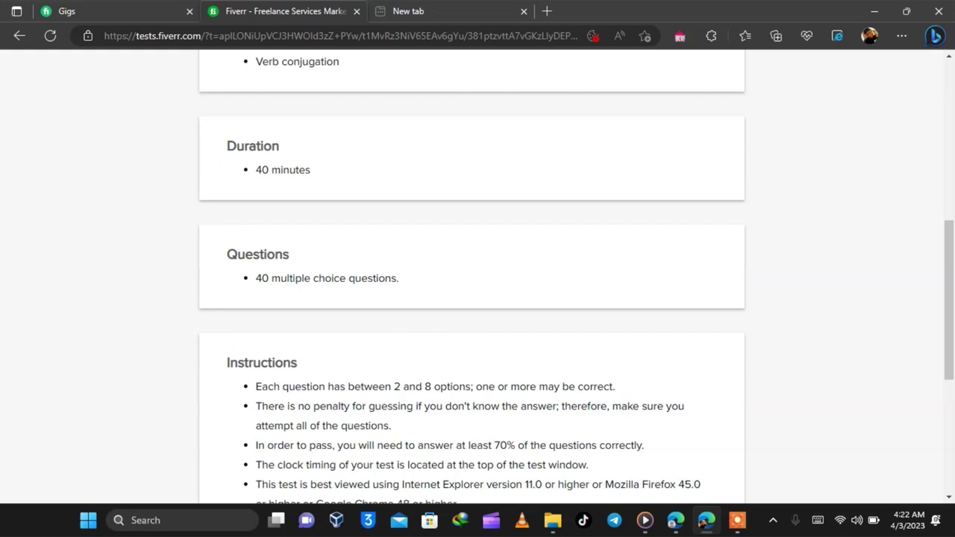
scroll(477, 276, down, 2)
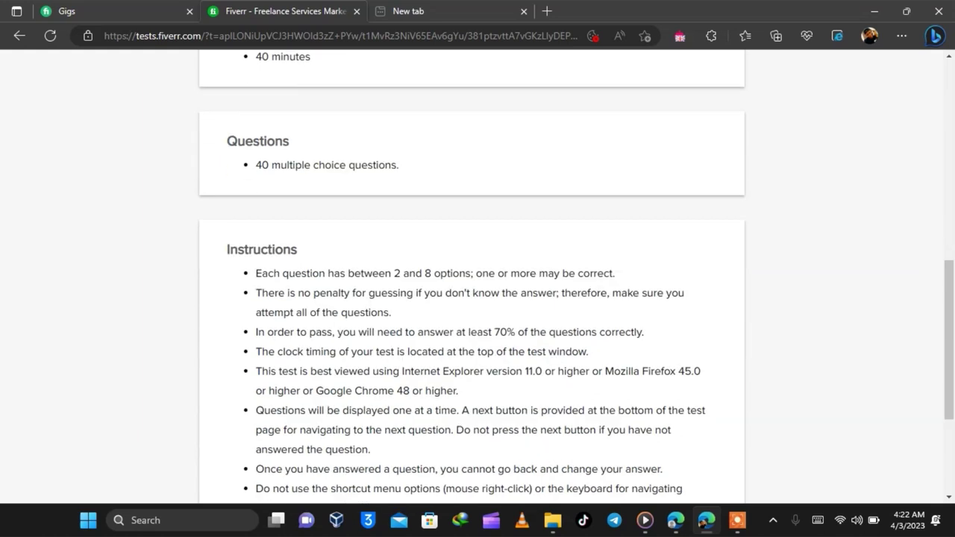
scroll(478, 276, down, 2)
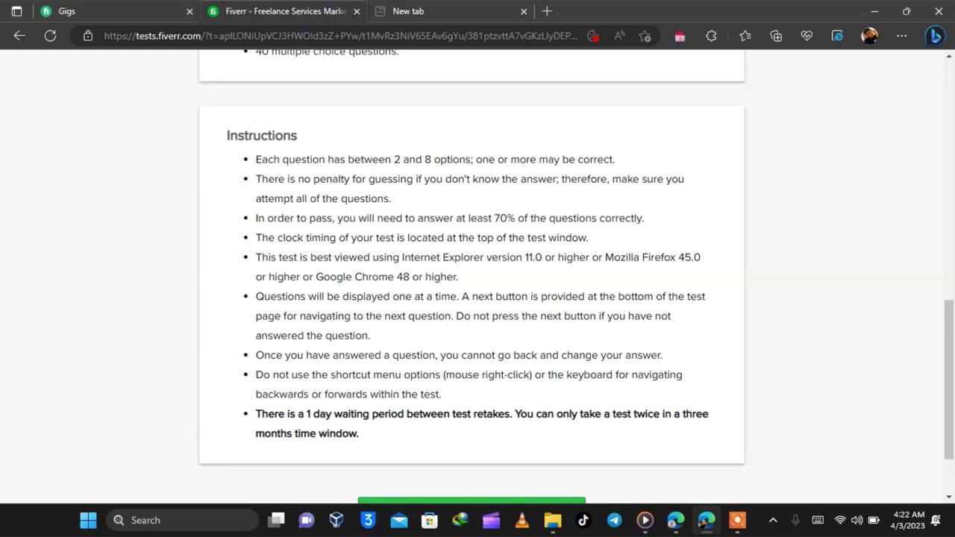
scroll(472, 299, down, 3)
click(472, 425)
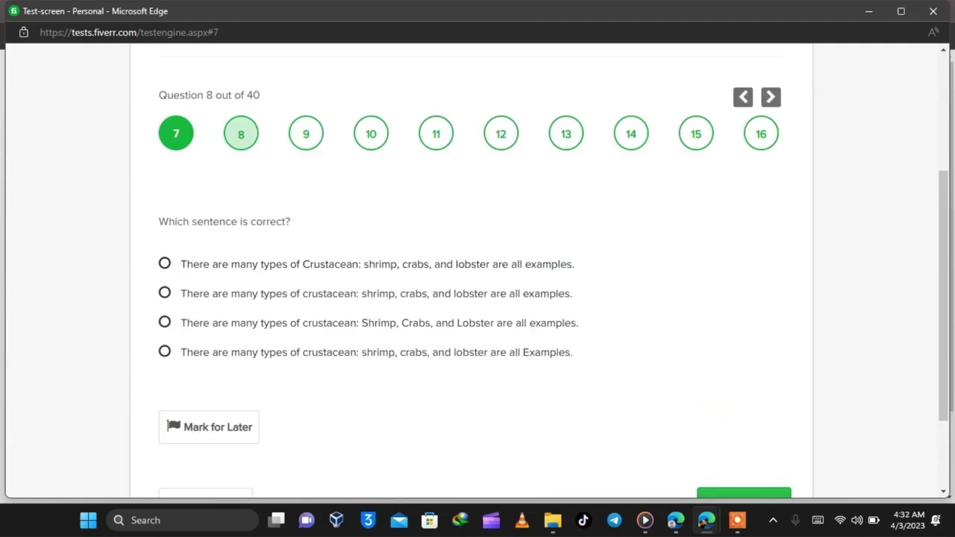
Answer question 8 with the sentence that capitalizes Shrimp, Crabs, and Lobster, and end the test after its last question.
click(164, 322)
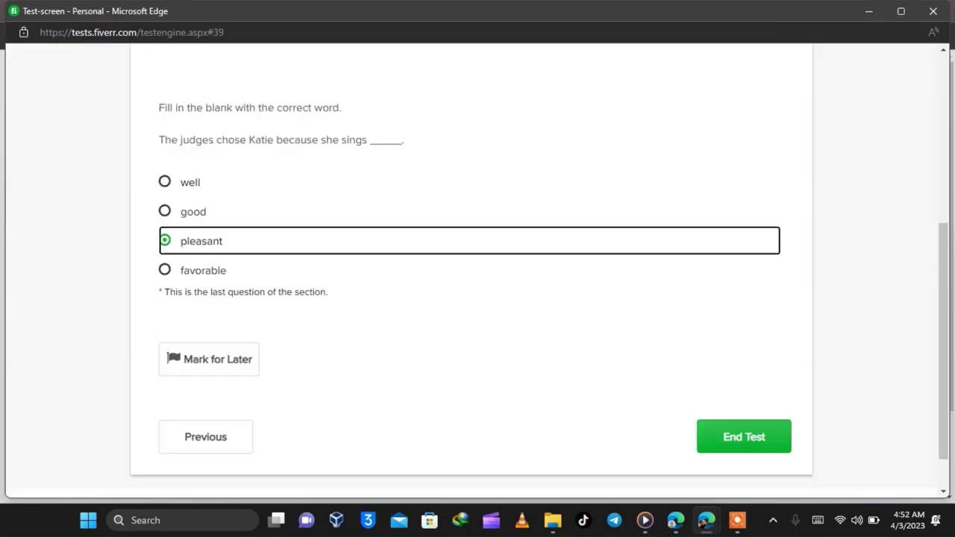
click(744, 437)
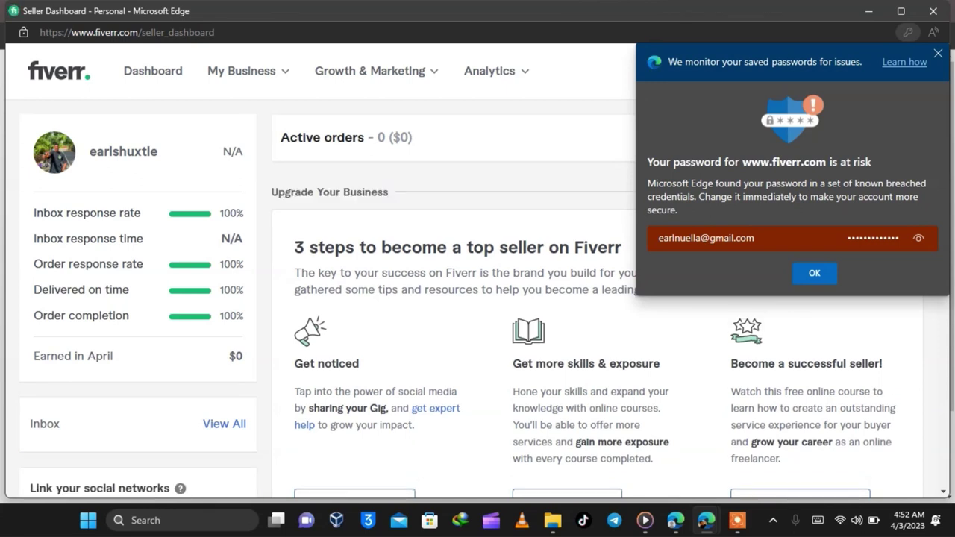
Dismiss the browser's saved-password warning and look over the seller dashboard.
click(939, 53)
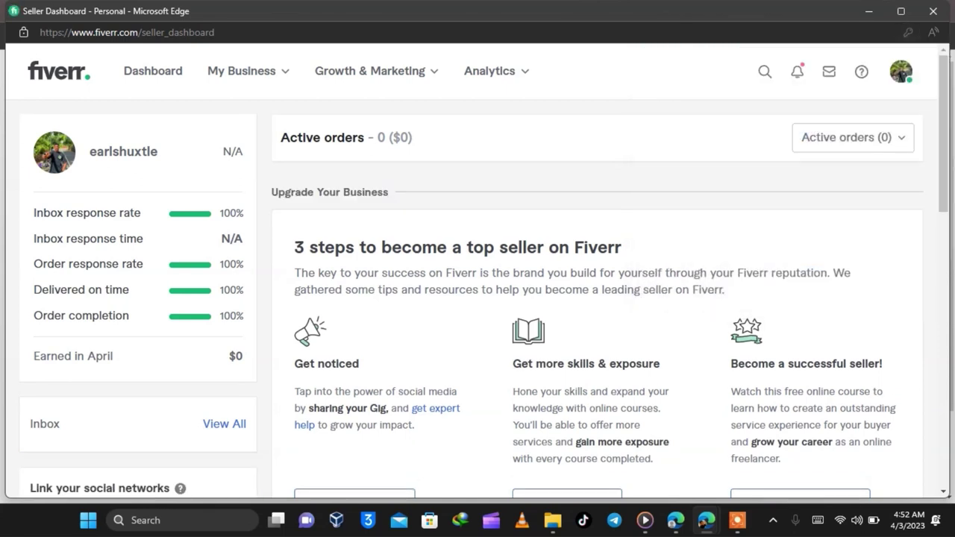
scroll(477, 298, down, 6)
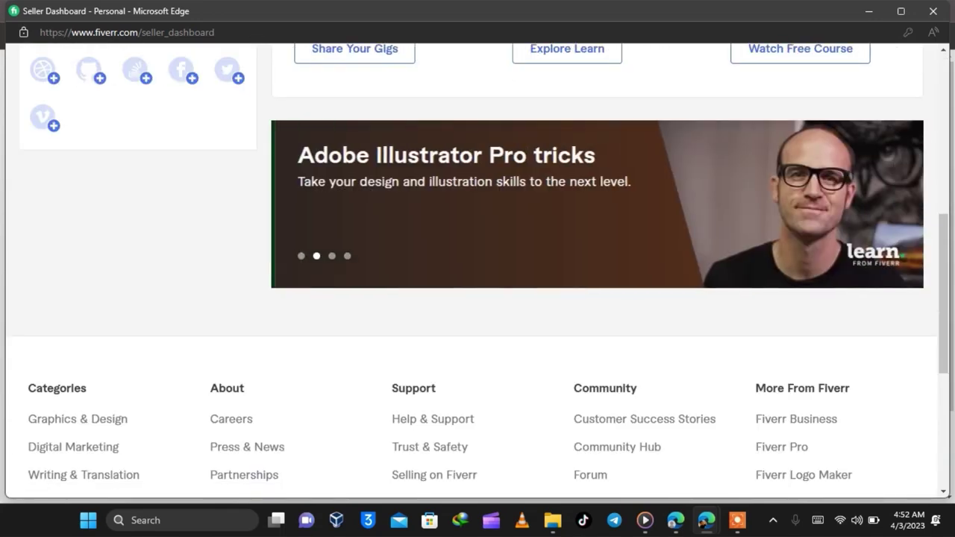
scroll(478, 298, up, 4)
scroll(478, 299, up, 2)
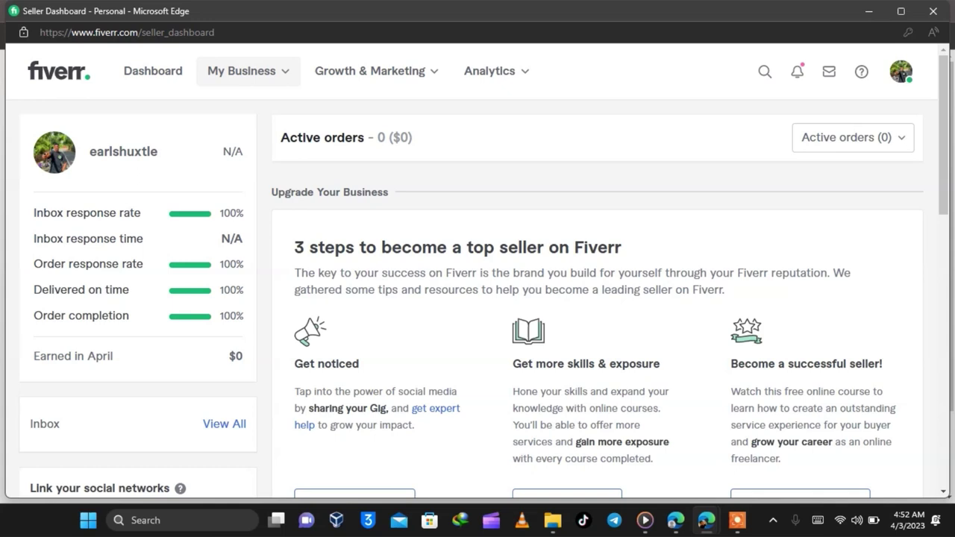
Open the Gigs page of the seller account and review the draft transcription gig's details.
click(241, 71)
click(220, 145)
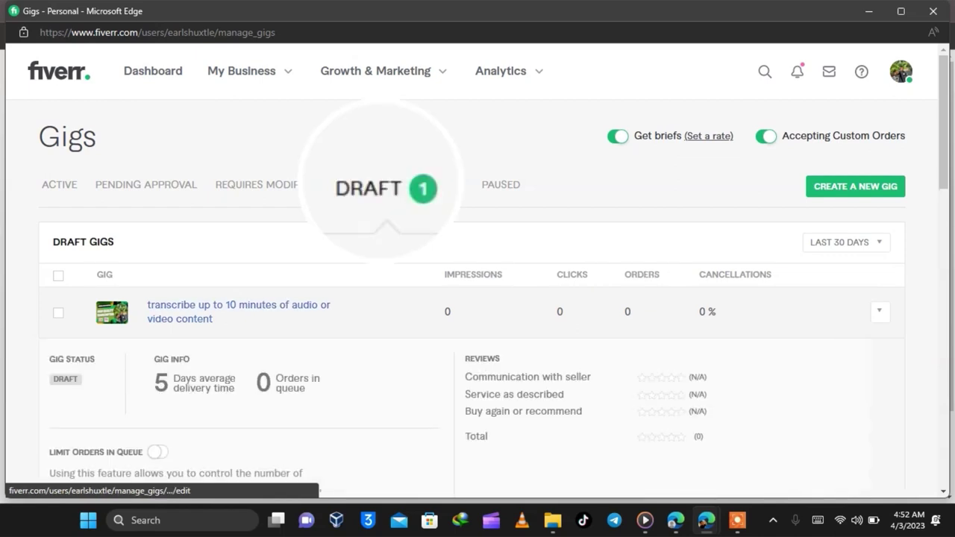
scroll(383, 179, down, 10)
scroll(381, 182, up, 9)
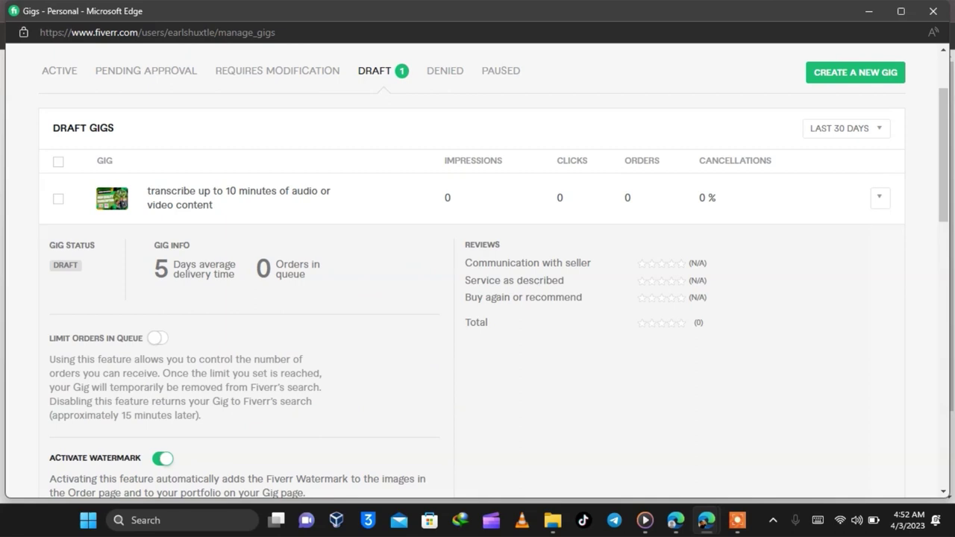
click(737, 521)
click(793, 446)
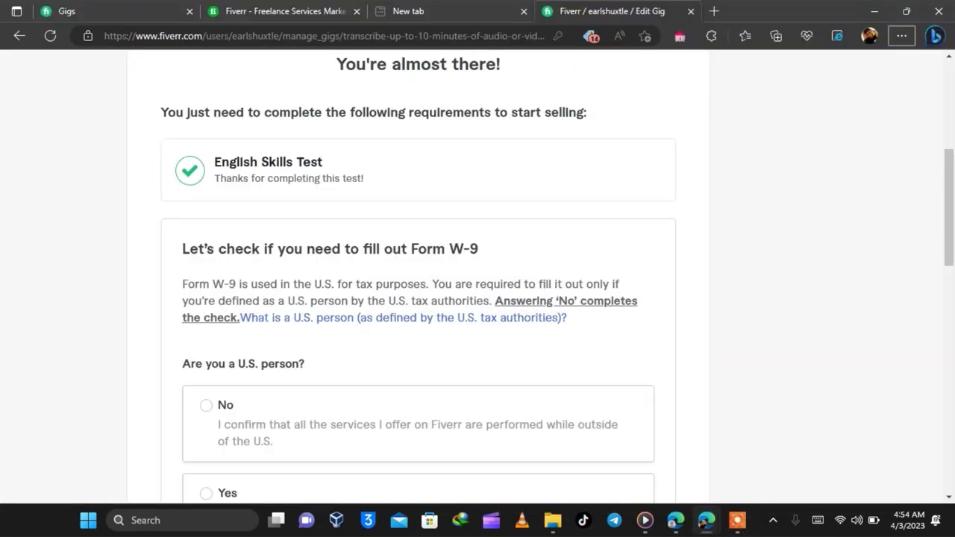
Answer No to the U.S. person question in the Form W-9 check, save the answer and close the confirmation.
scroll(418, 298, down, 2)
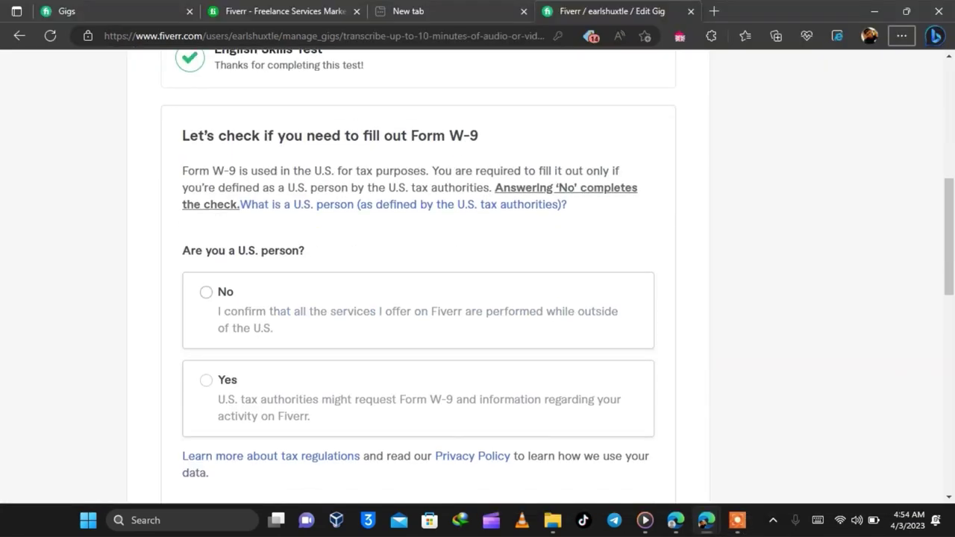
click(206, 293)
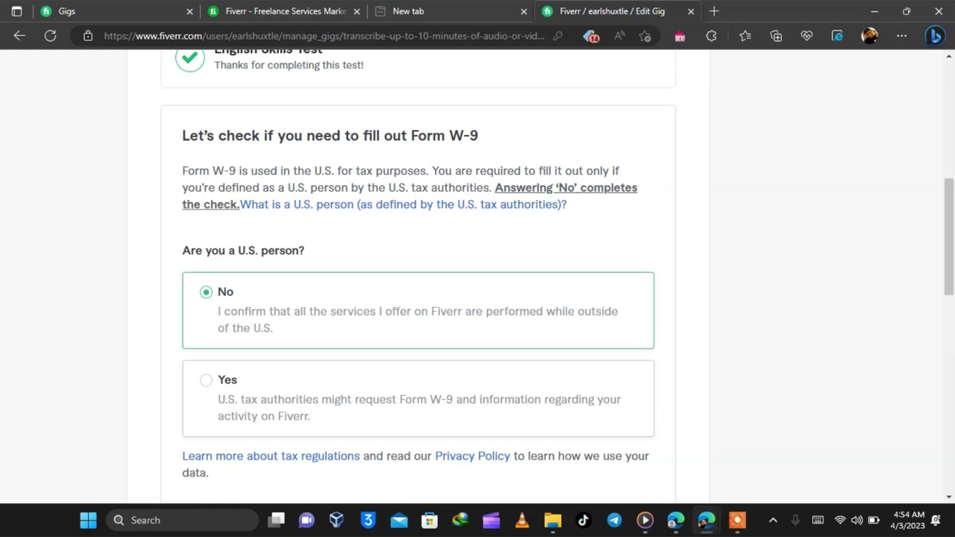
scroll(418, 298, up, 5)
click(624, 404)
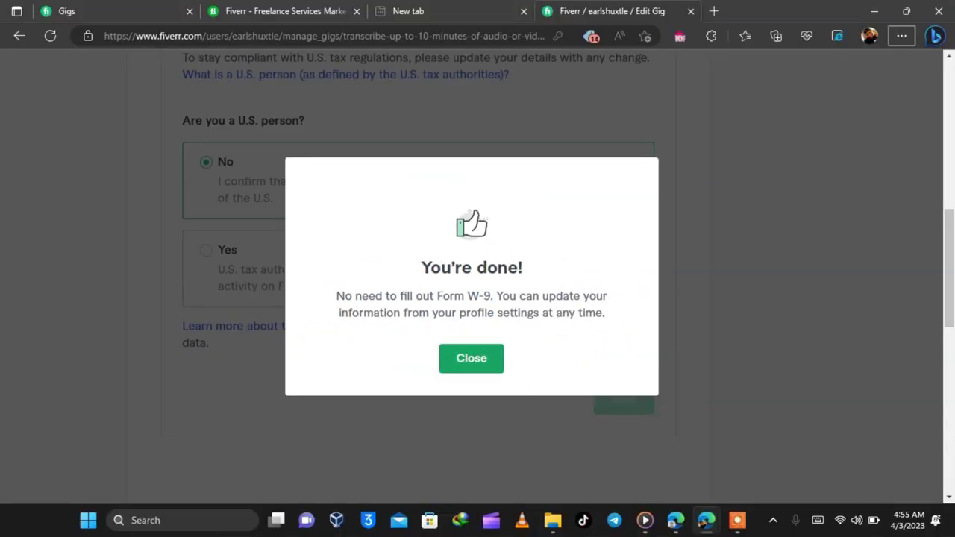
click(472, 359)
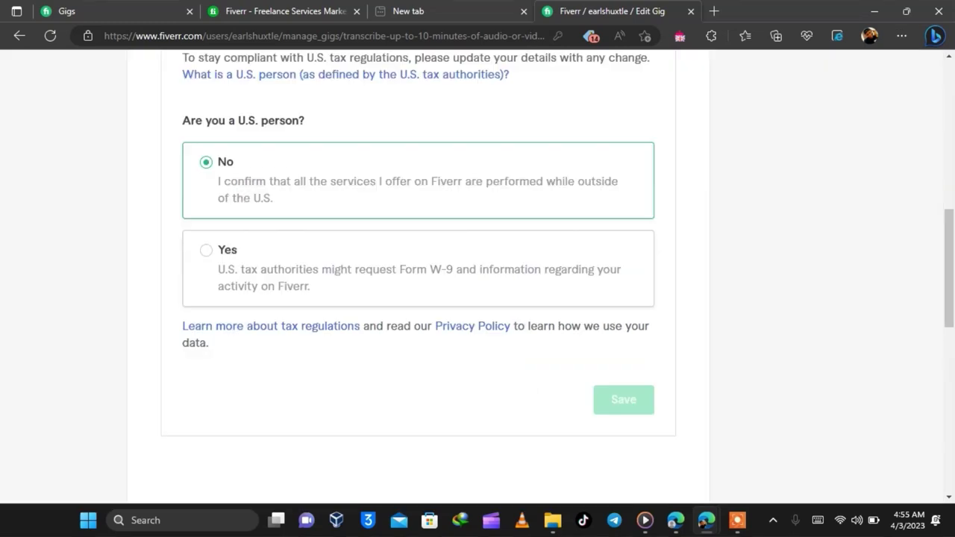
Review the publishing requirements for the transcription gig and finish the Publish stage.
scroll(478, 276, up, 10)
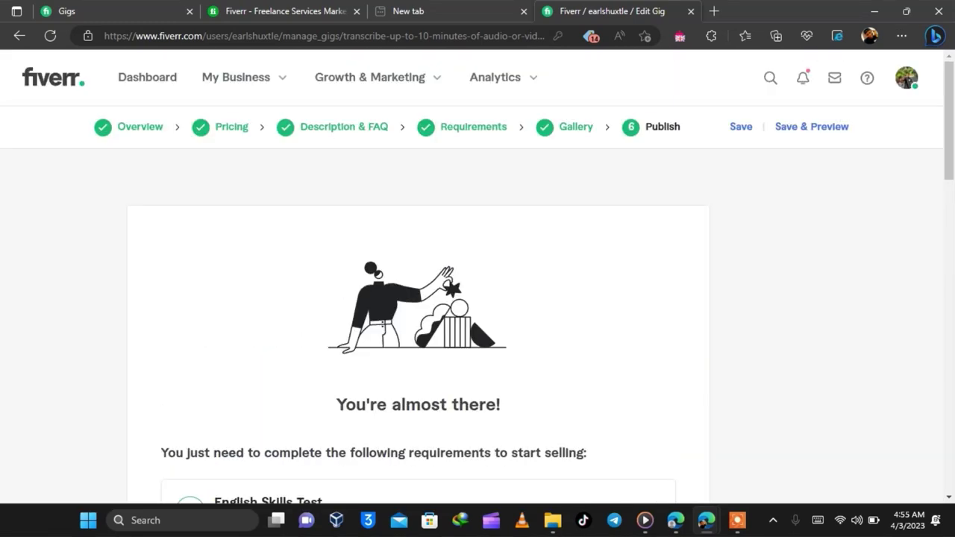
scroll(478, 277, down, 10)
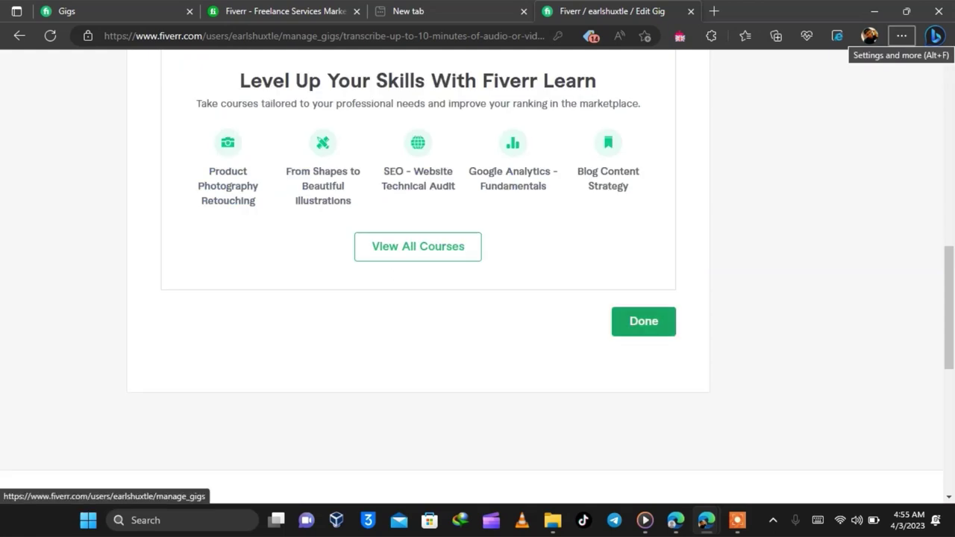
click(644, 321)
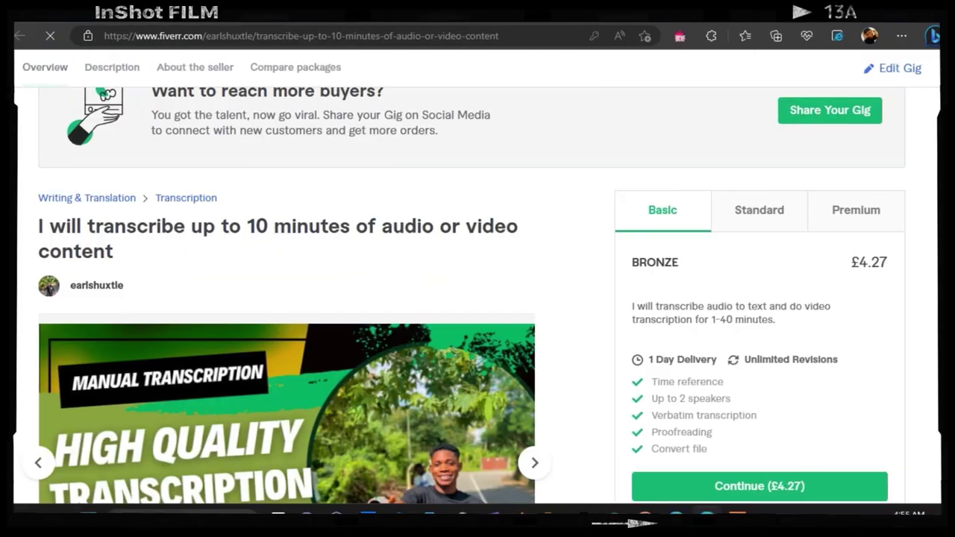
Look over the transcription gig's public page, examining its title, Basic package details and gallery images.
scroll(287, 296, down, 2)
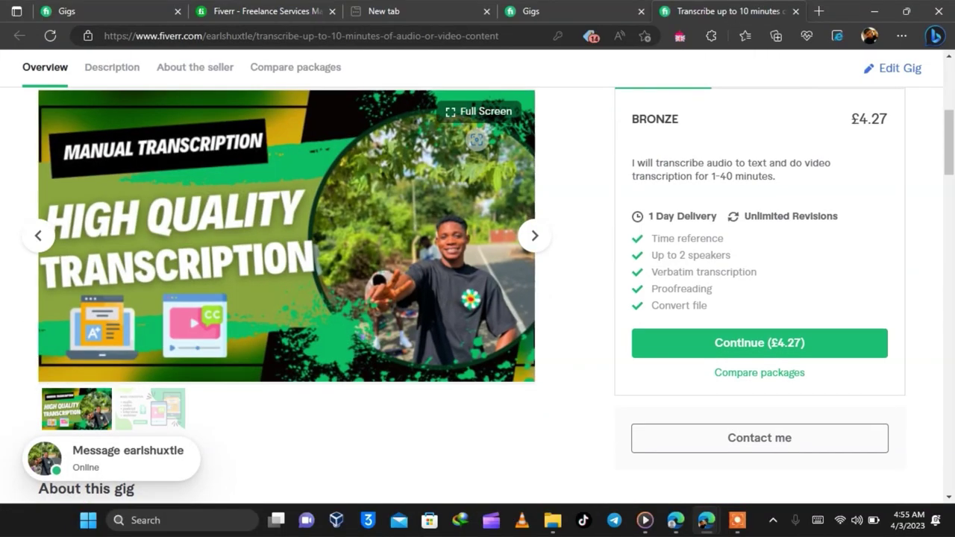
scroll(287, 296, up, 2)
scroll(287, 296, down, 2)
scroll(287, 295, up, 2)
scroll(478, 299, down, 2)
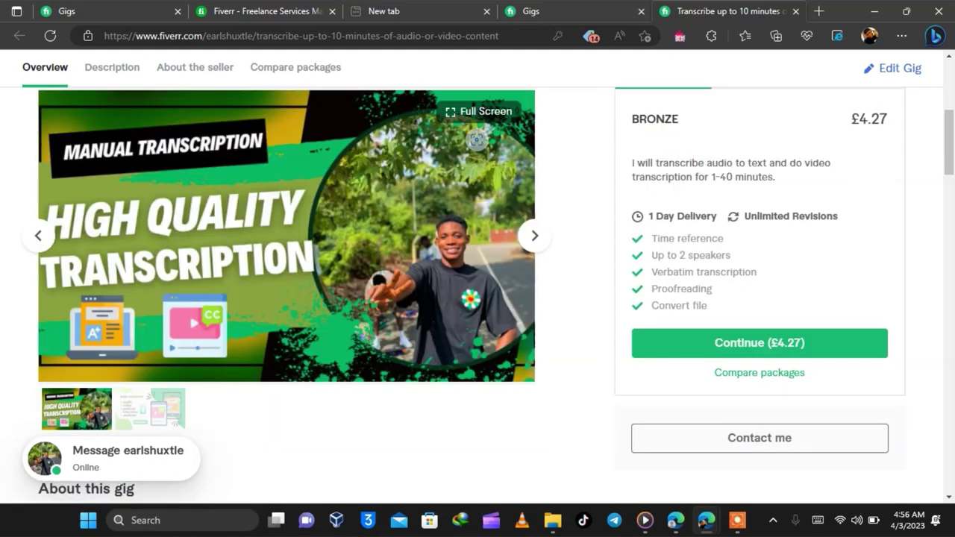
scroll(287, 295, up, 2)
scroll(287, 296, down, 2)
scroll(287, 299, up, 2)
scroll(286, 299, down, 2)
scroll(287, 299, up, 2)
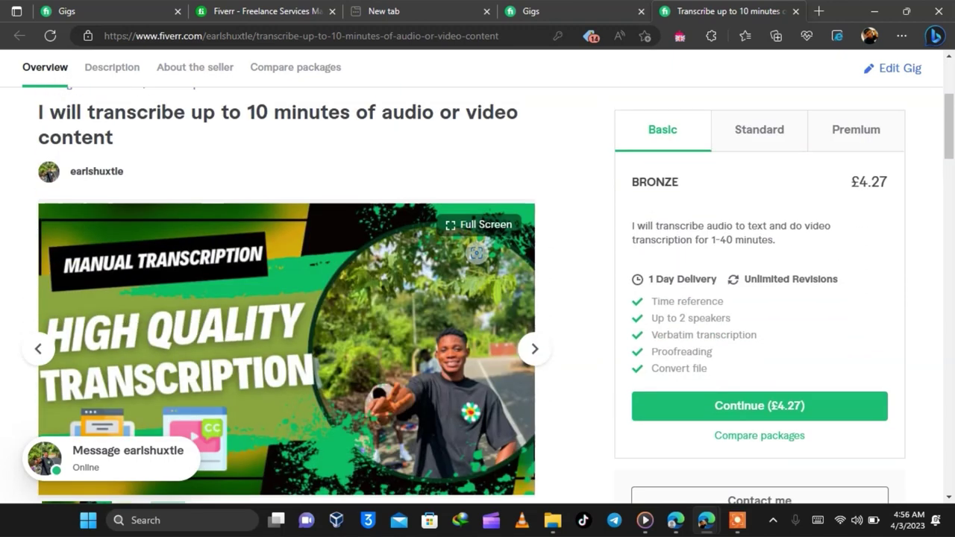
scroll(286, 299, down, 2)
click(535, 236)
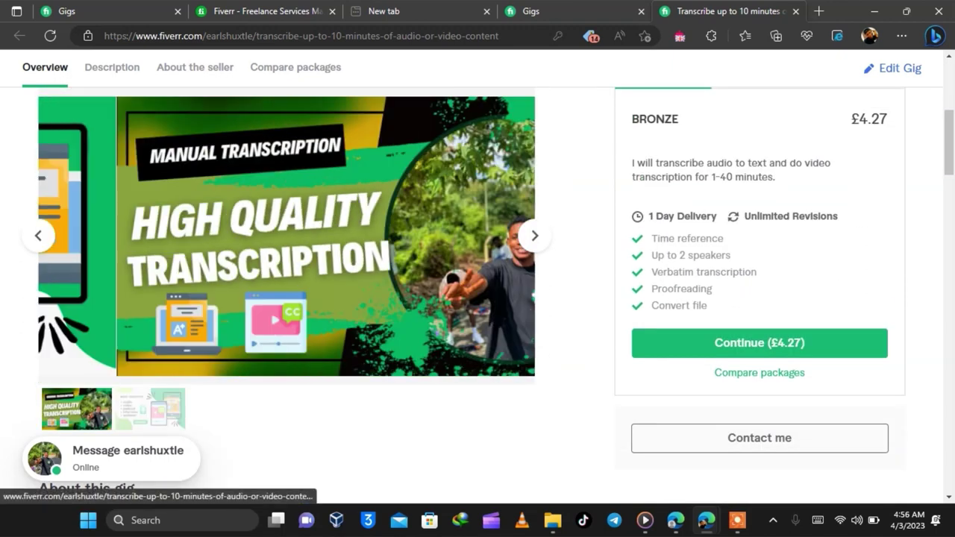